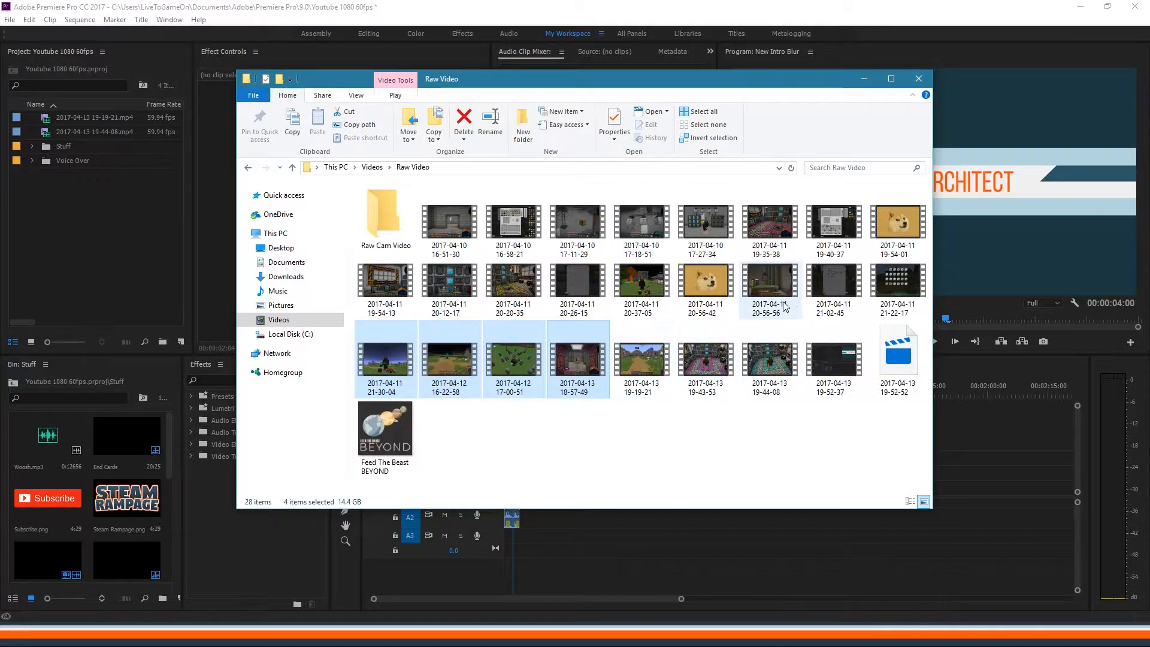
click(770, 286)
click(472, 210)
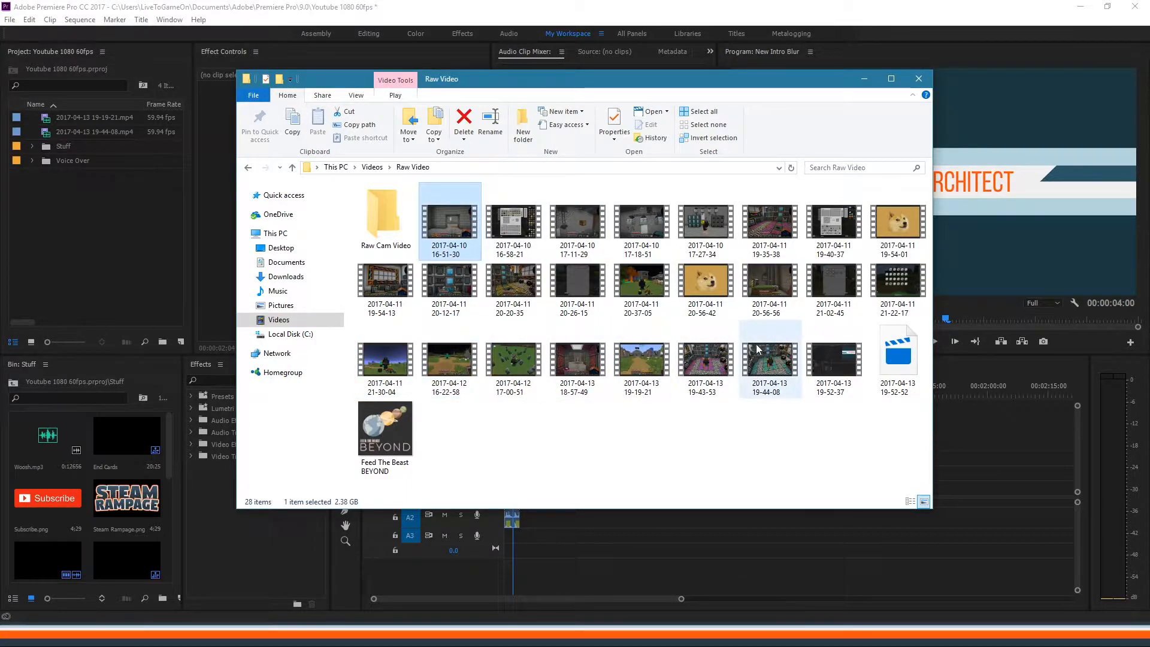
shift+click(773, 363)
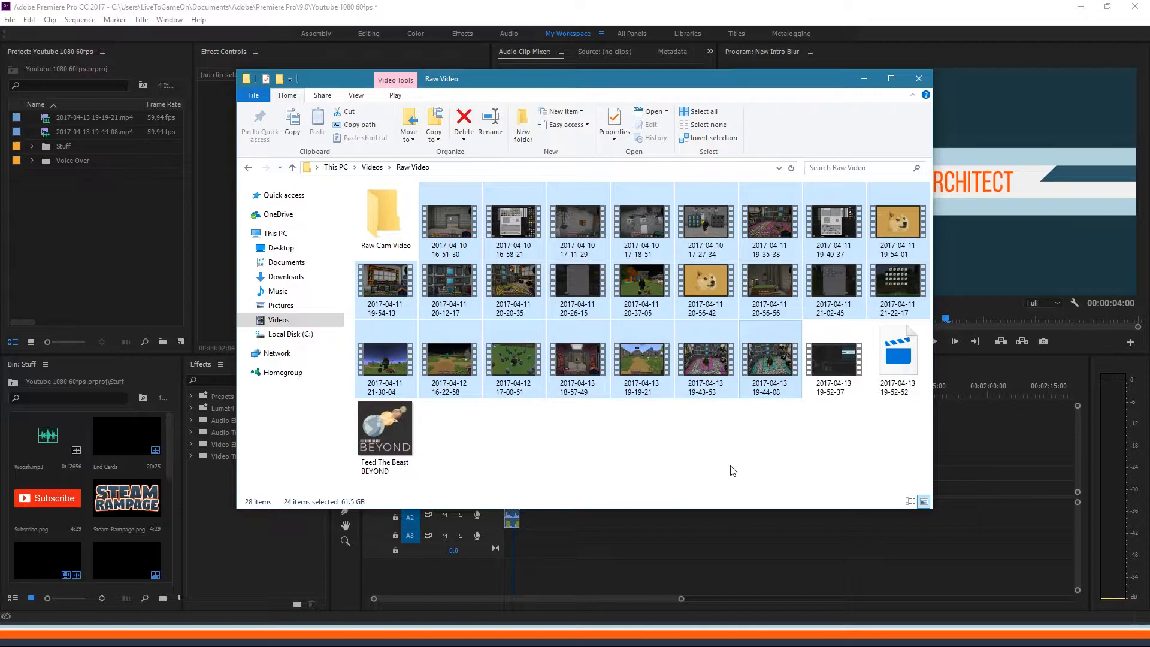
click(627, 445)
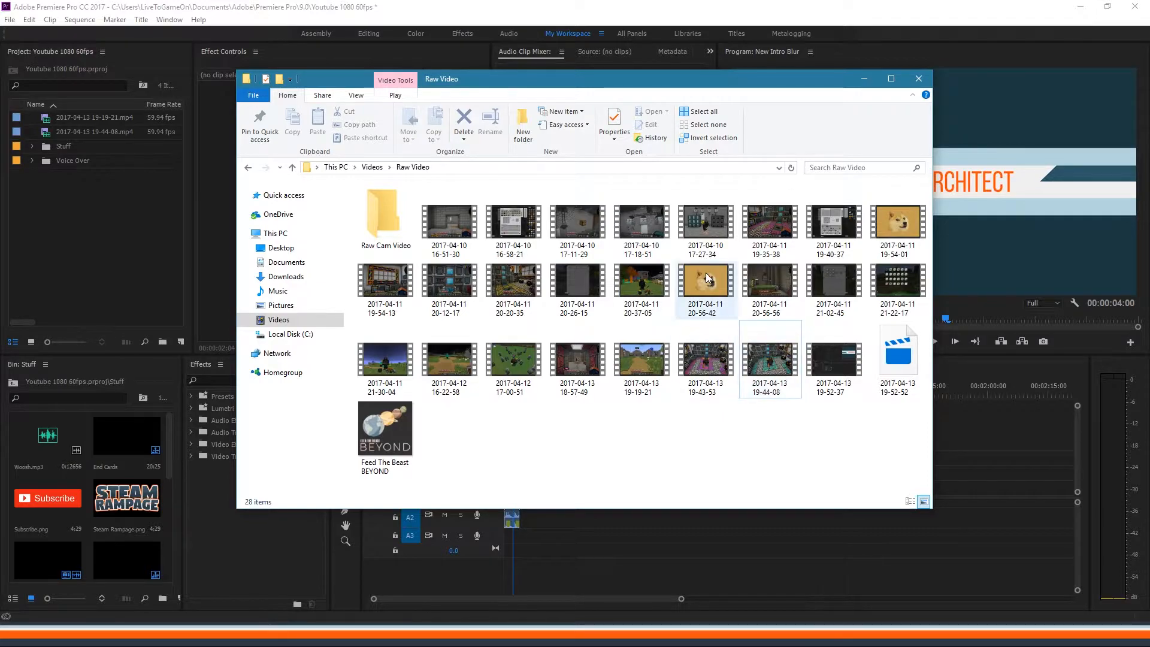
Step: Maximize and restore the Raw Video folder window, then minimize it to reveal Premiere
drag(678, 79, 675, 0)
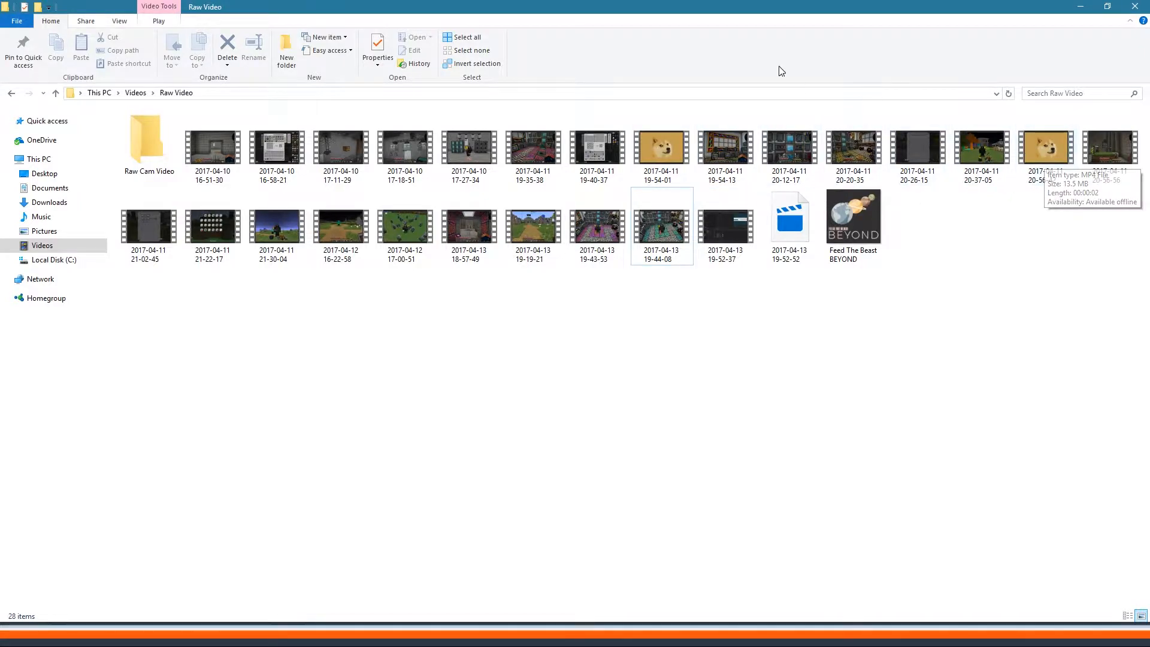
double_click(735, 14)
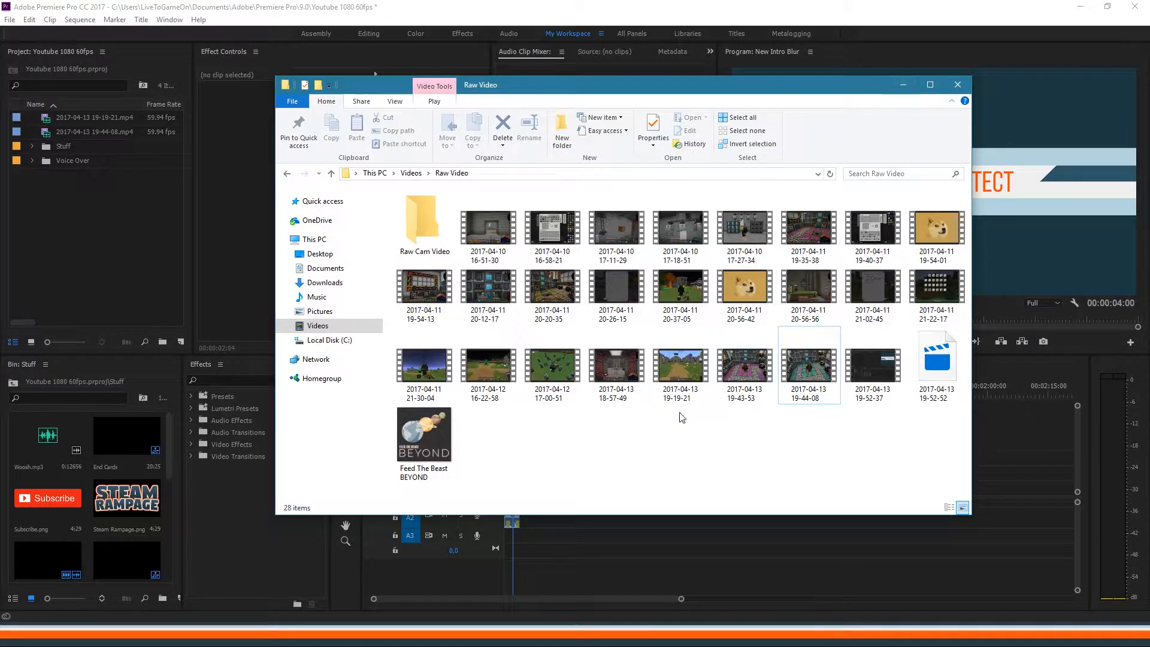
click(901, 84)
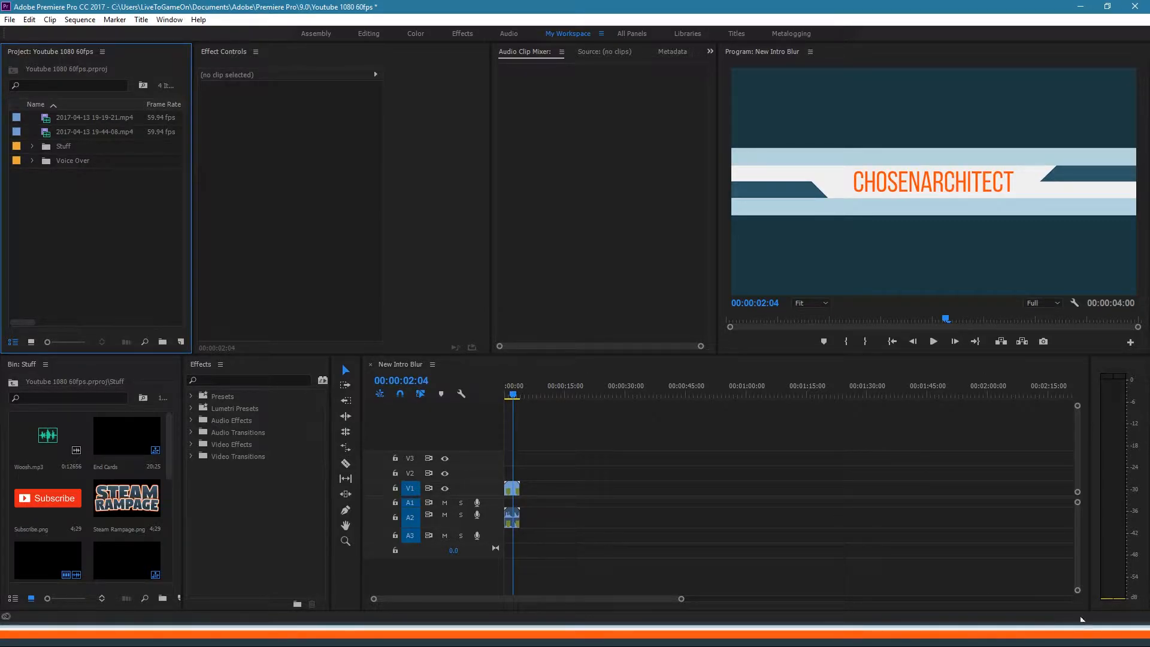
click(81, 119)
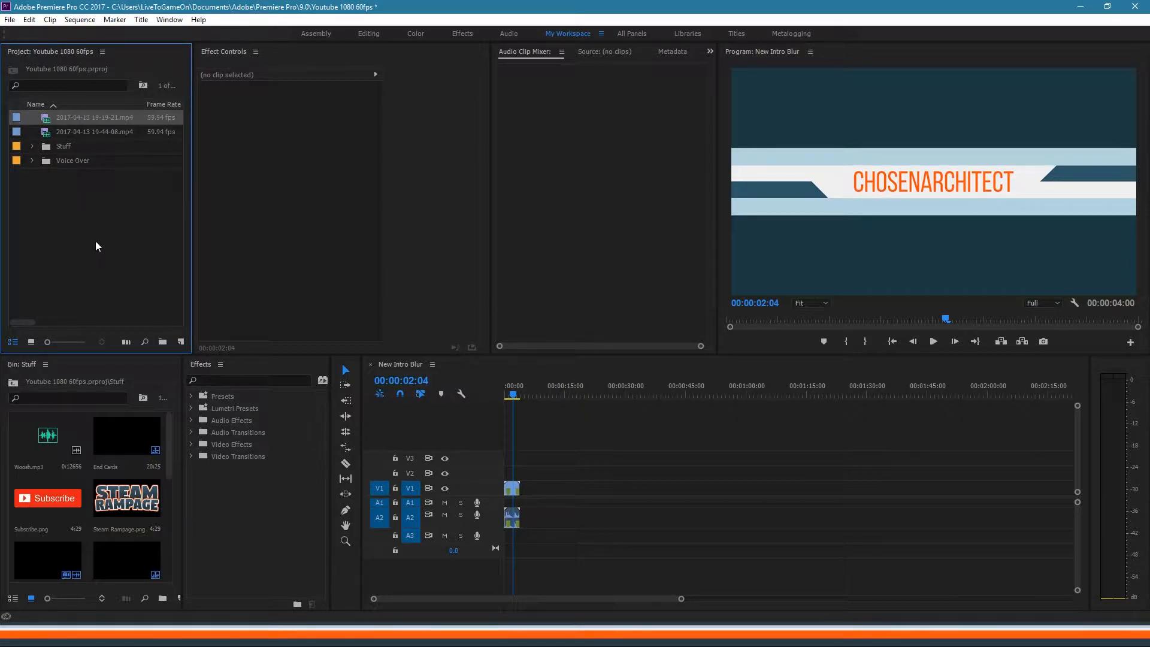
click(101, 132)
click(103, 115)
click(82, 274)
click(91, 121)
click(86, 262)
click(85, 134)
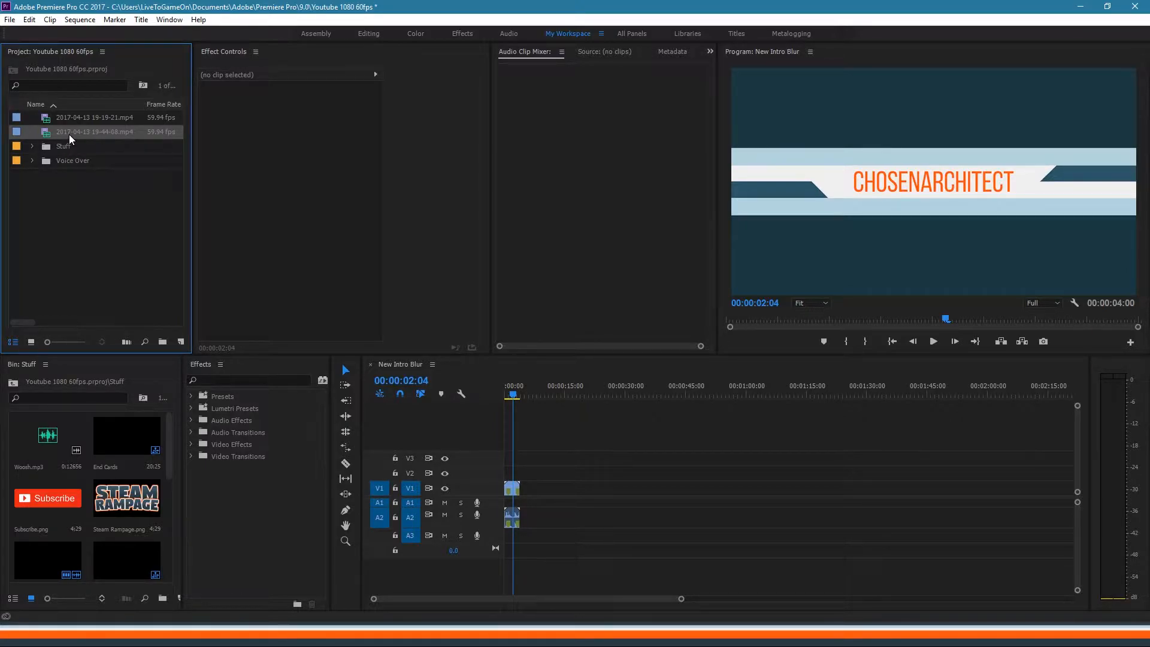
click(88, 238)
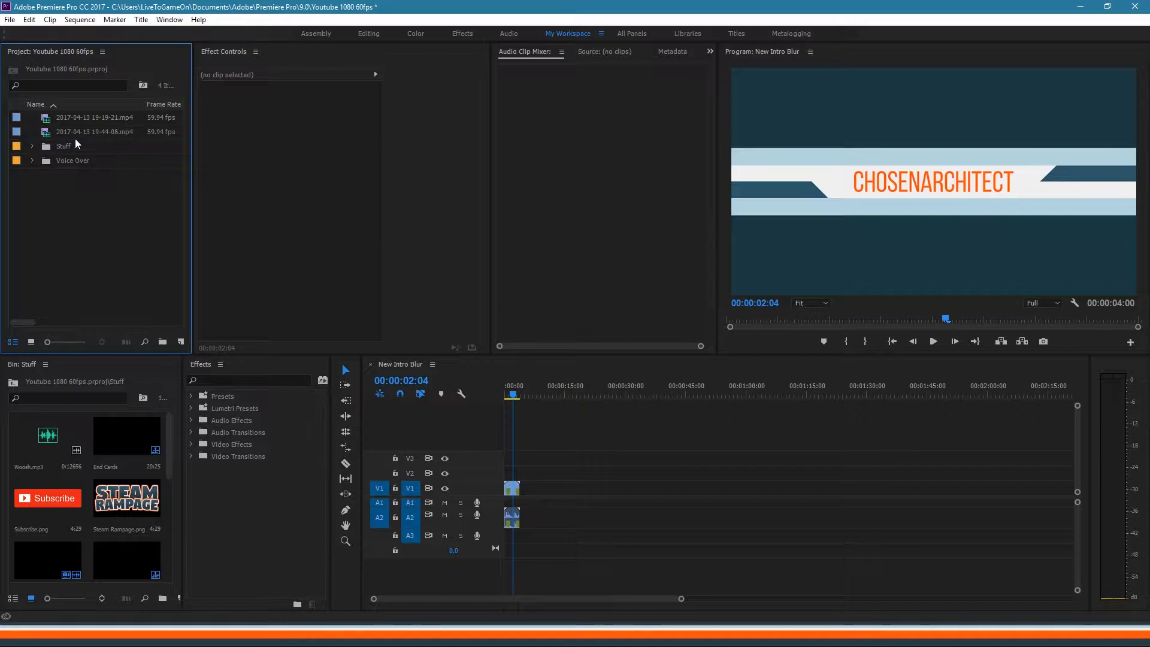
click(73, 127)
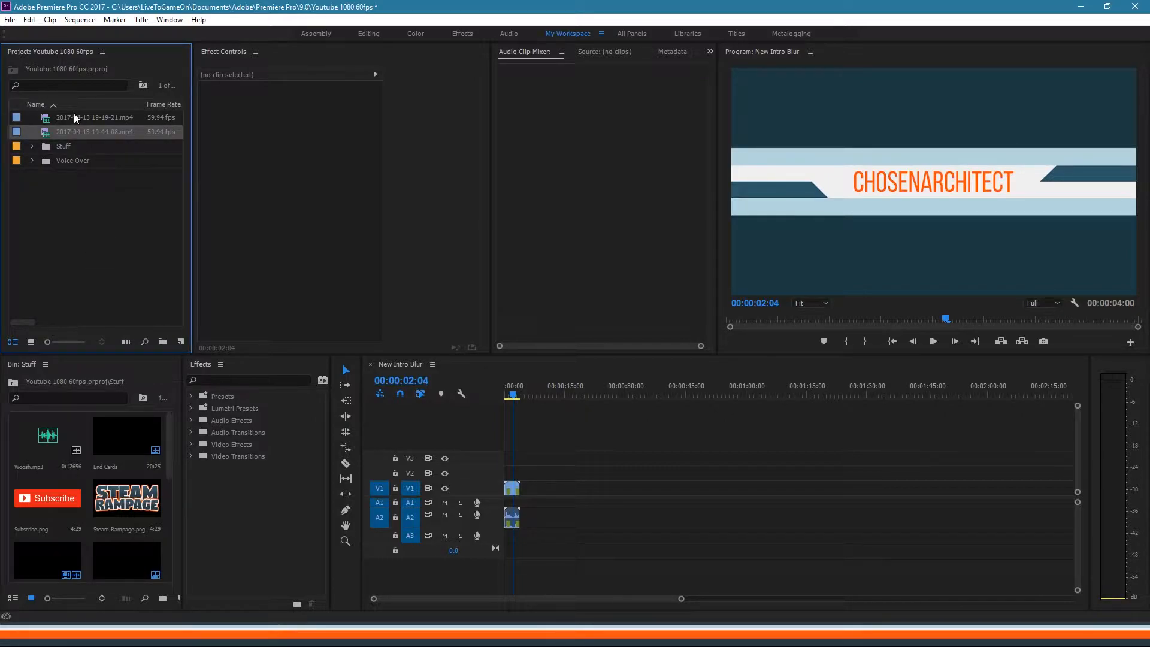
ctrl+click(74, 115)
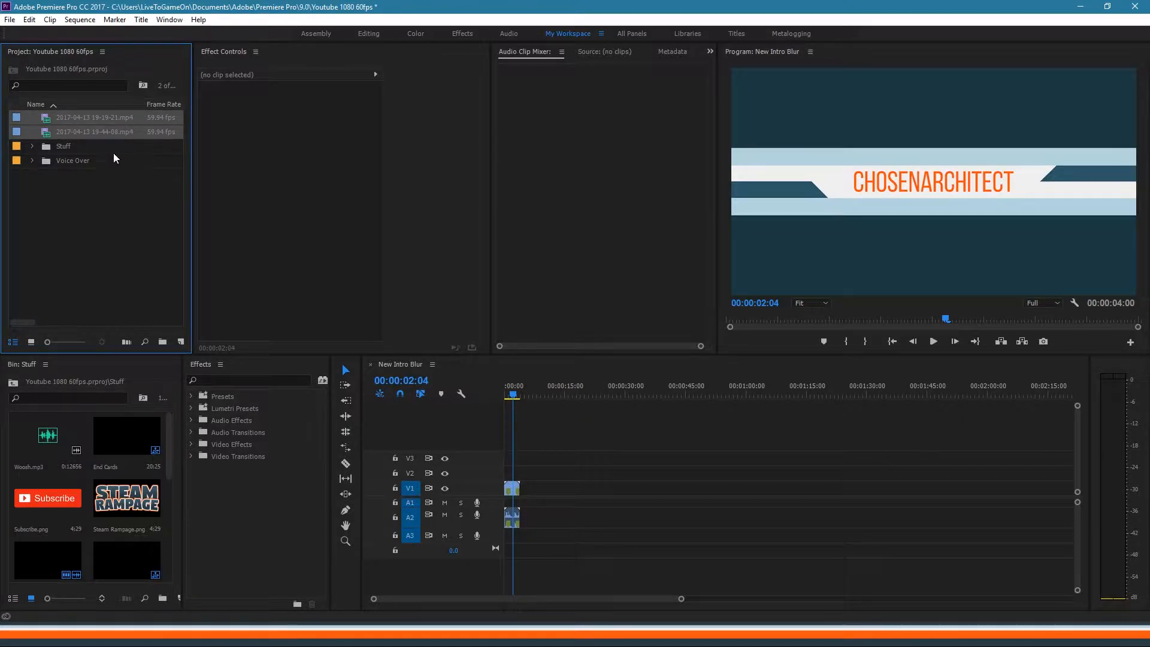
right_click(110, 130)
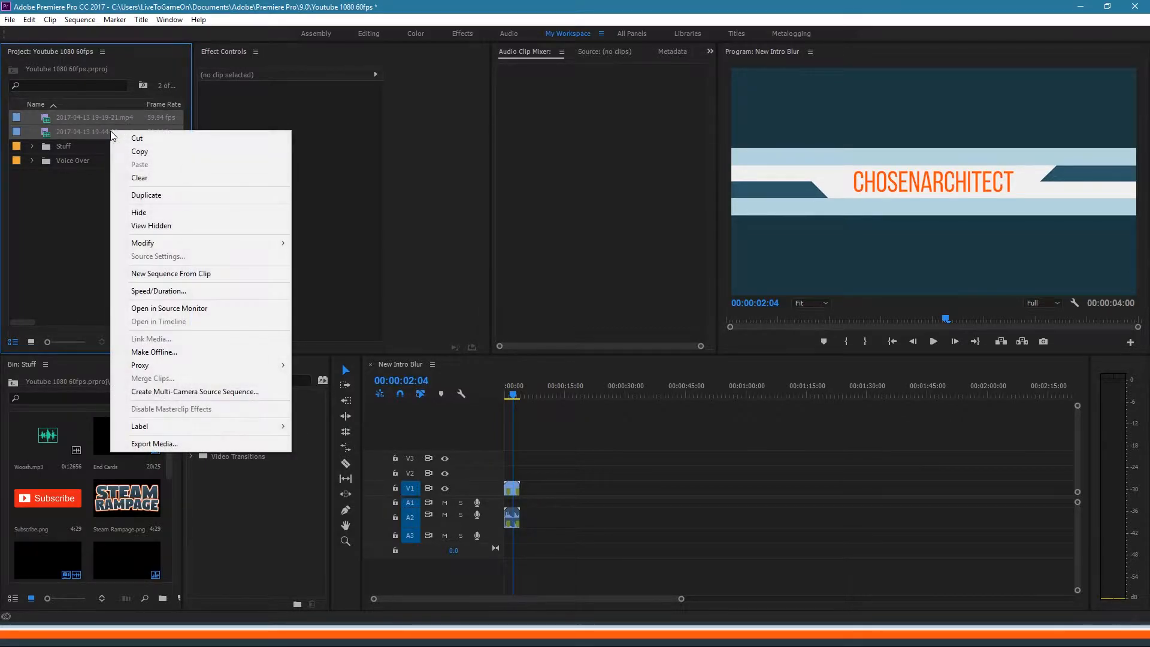
click(143, 273)
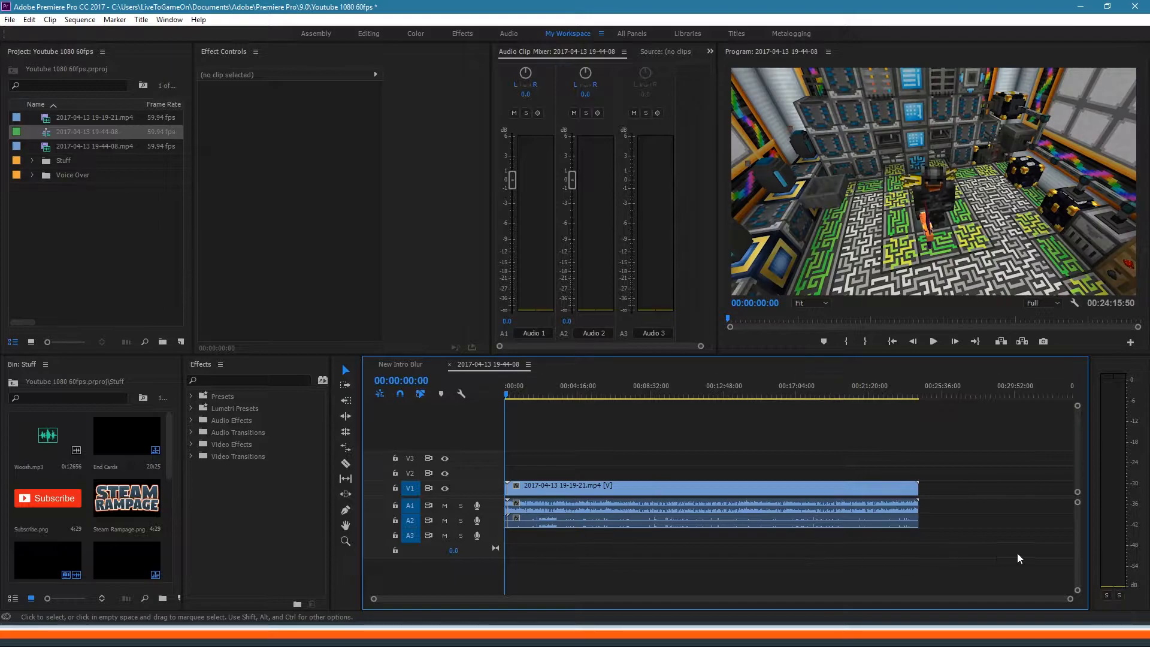
Step: Cut the clip at about 00:00:01:53, delete the opening piece, and close the gap at the start
drag(1071, 598, 752, 610)
drag(610, 390, 626, 394)
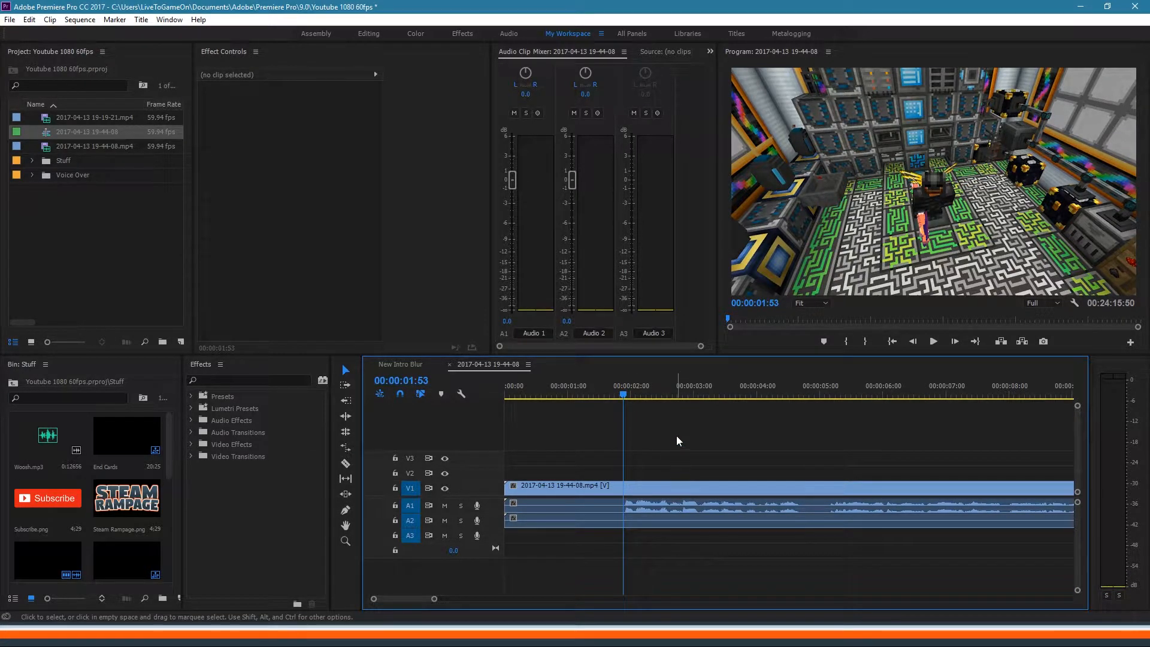
drag(677, 436, 678, 548)
key(ctrl+k)
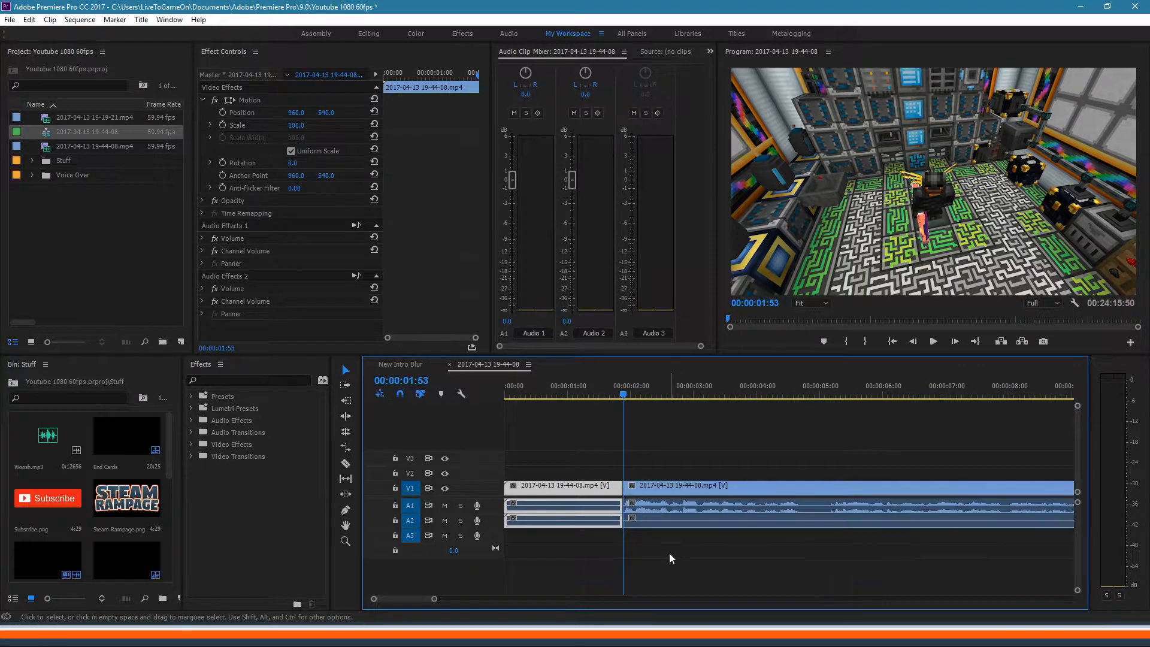
key(Delete)
click(585, 489)
key(Delete)
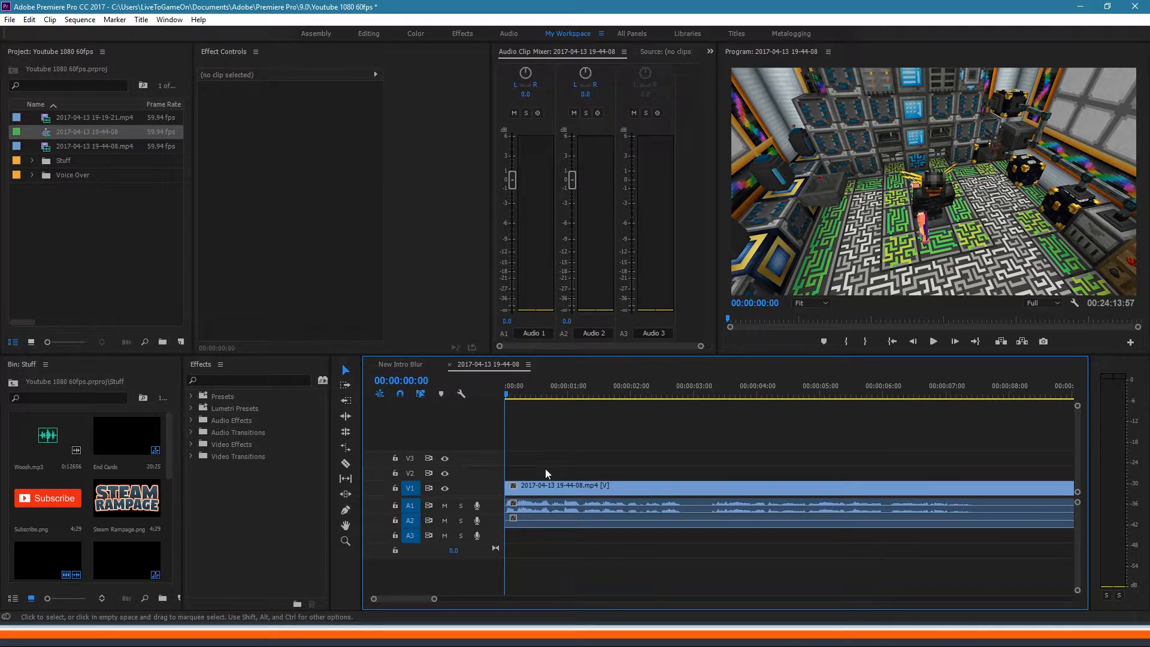
click(543, 489)
click(554, 451)
Step: Split the 19-44-08 clip at 00:00:07:34 and delete the short piece after the cut
drag(435, 601, 463, 600)
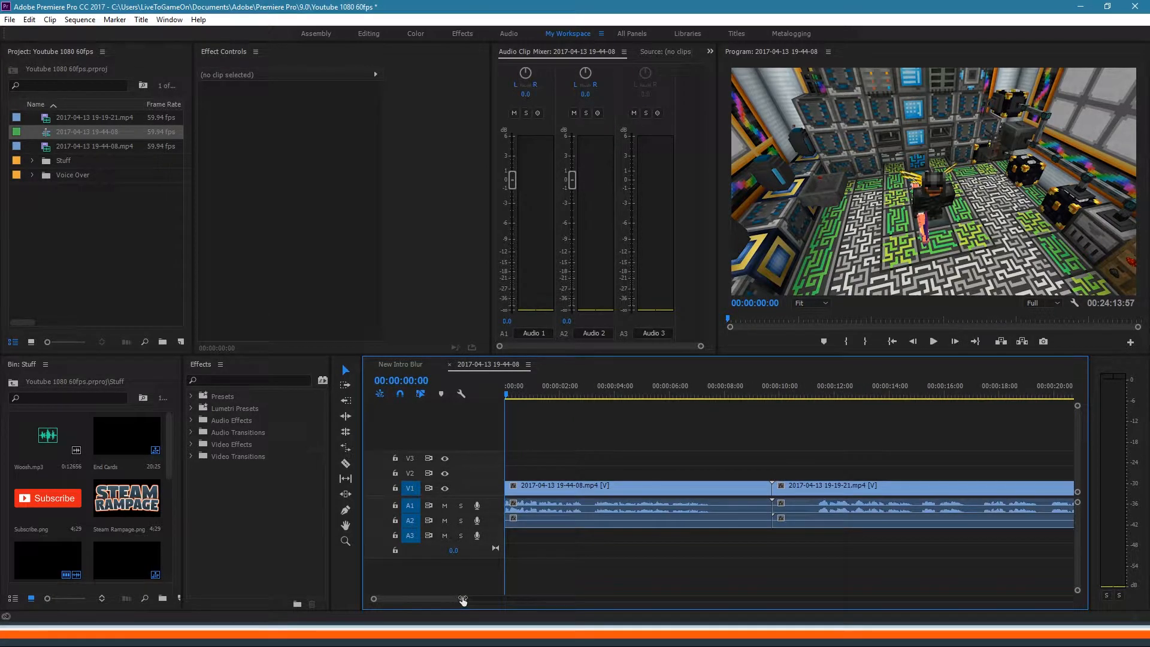
drag(699, 392, 713, 390)
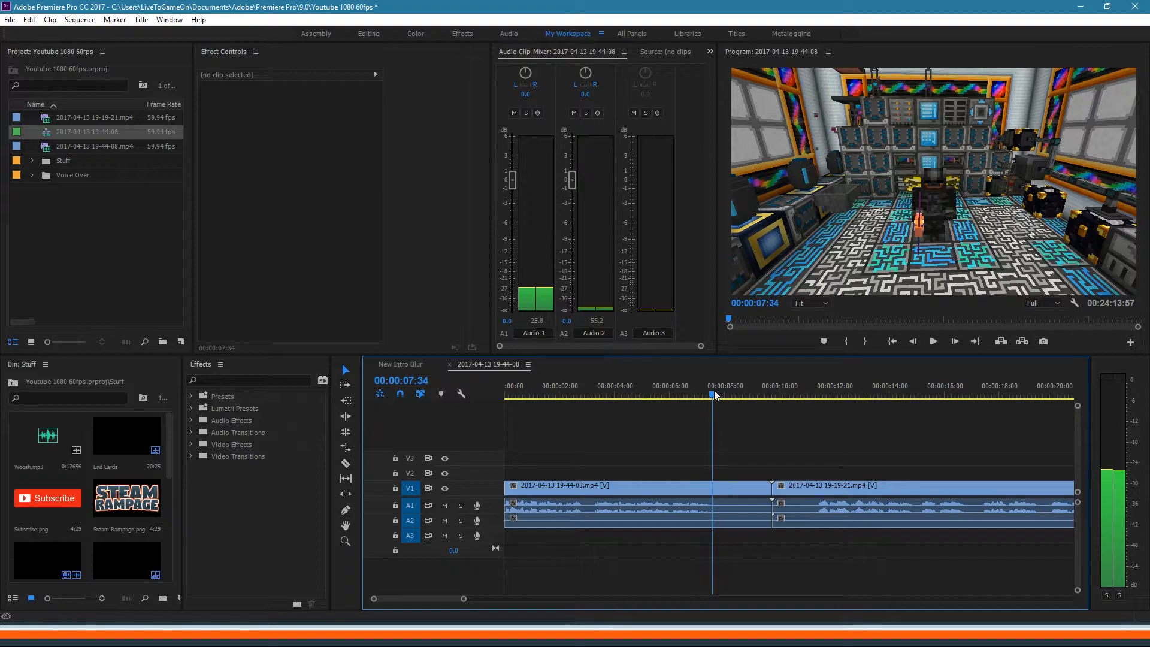
click(617, 497)
key(ctrl+k)
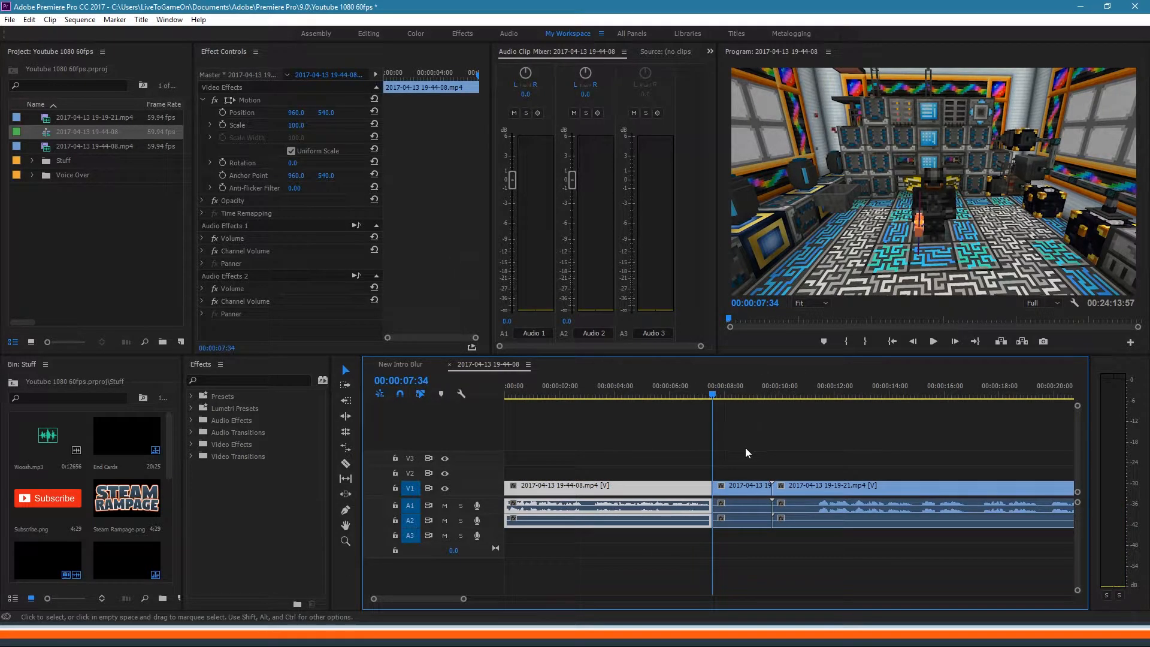
drag(746, 448, 751, 562)
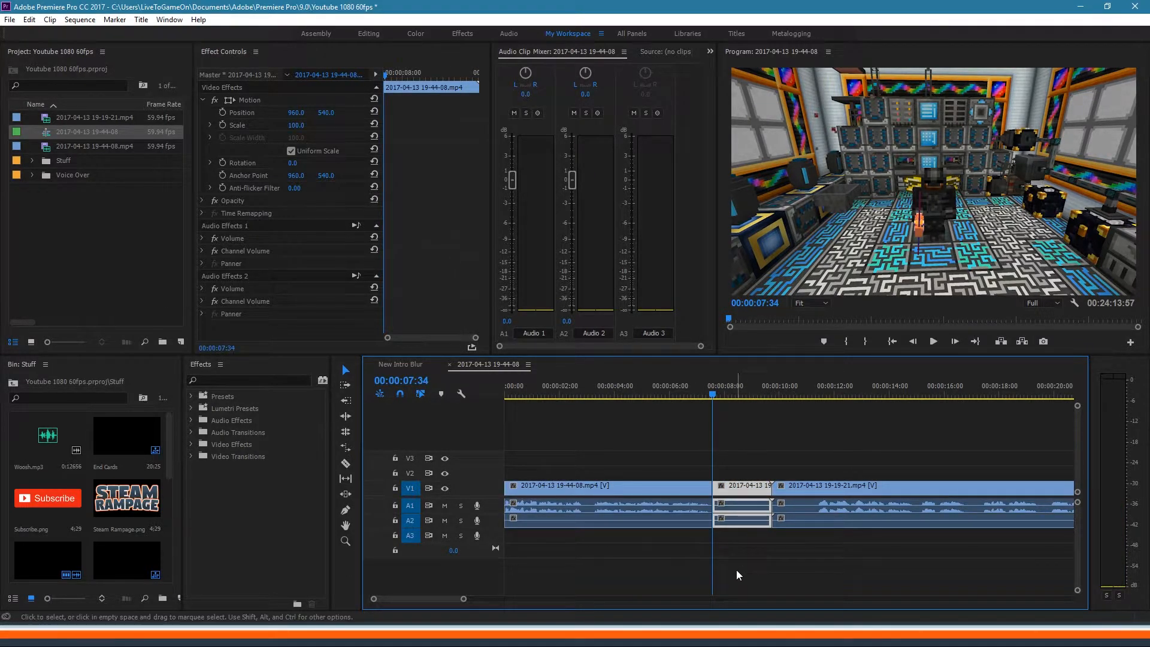
key(Delete)
Step: Split the 19-19-21 clip at 00:00:11:20, remove its opening, and show the New Intro Blur sequence
drag(788, 390, 818, 388)
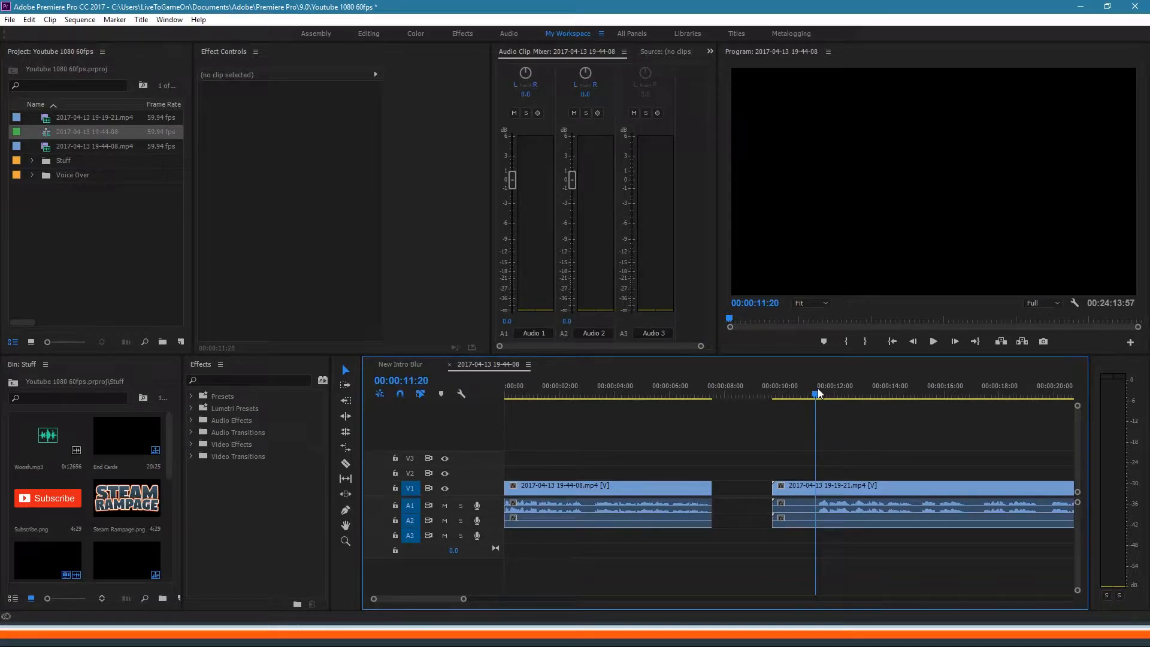
click(828, 498)
key(ctrl+k)
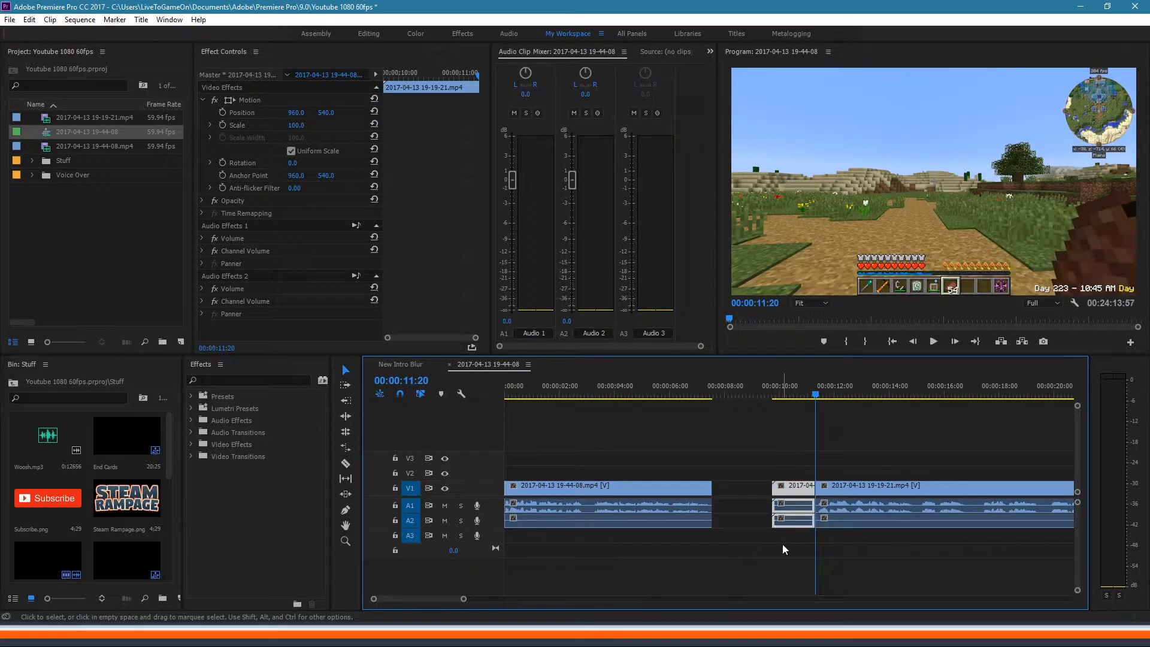
key(Delete)
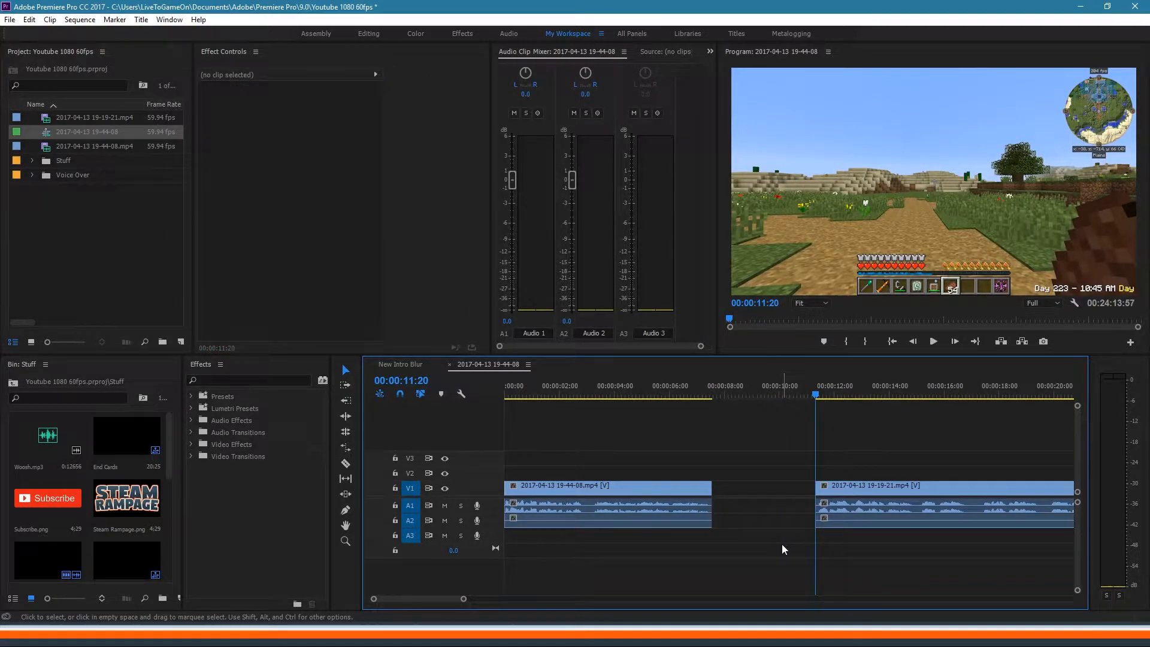
click(412, 367)
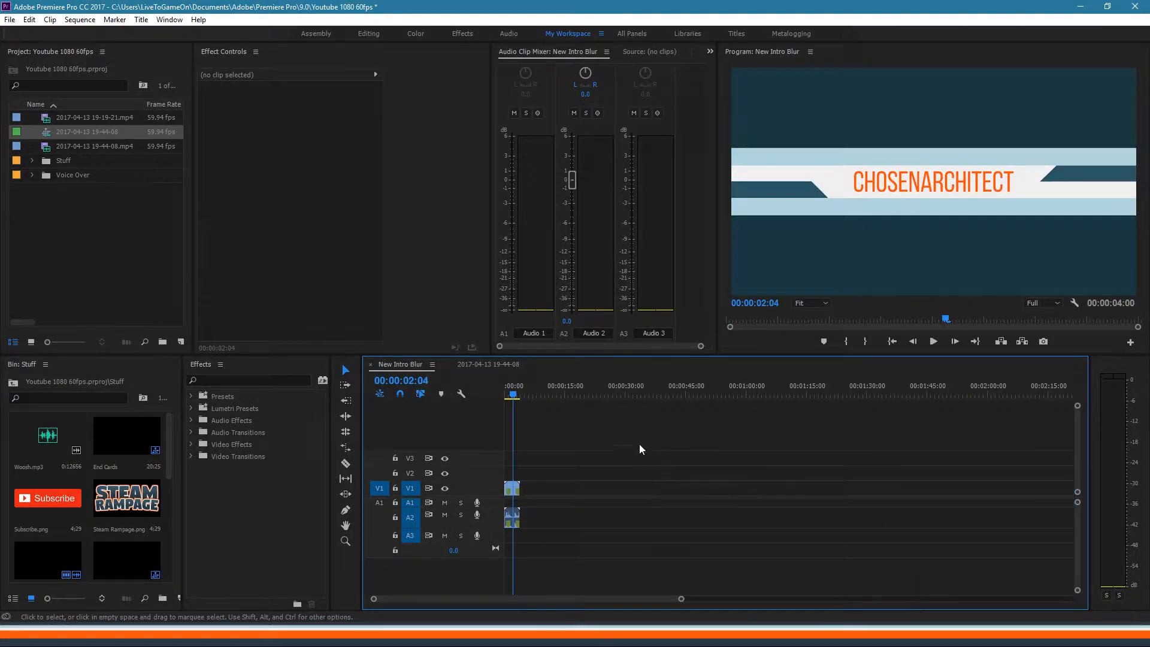
Step: Drag the New Intro Blur video and audio into the 19-44-08 sequence gap on V2 and A3
drag(558, 455, 520, 540)
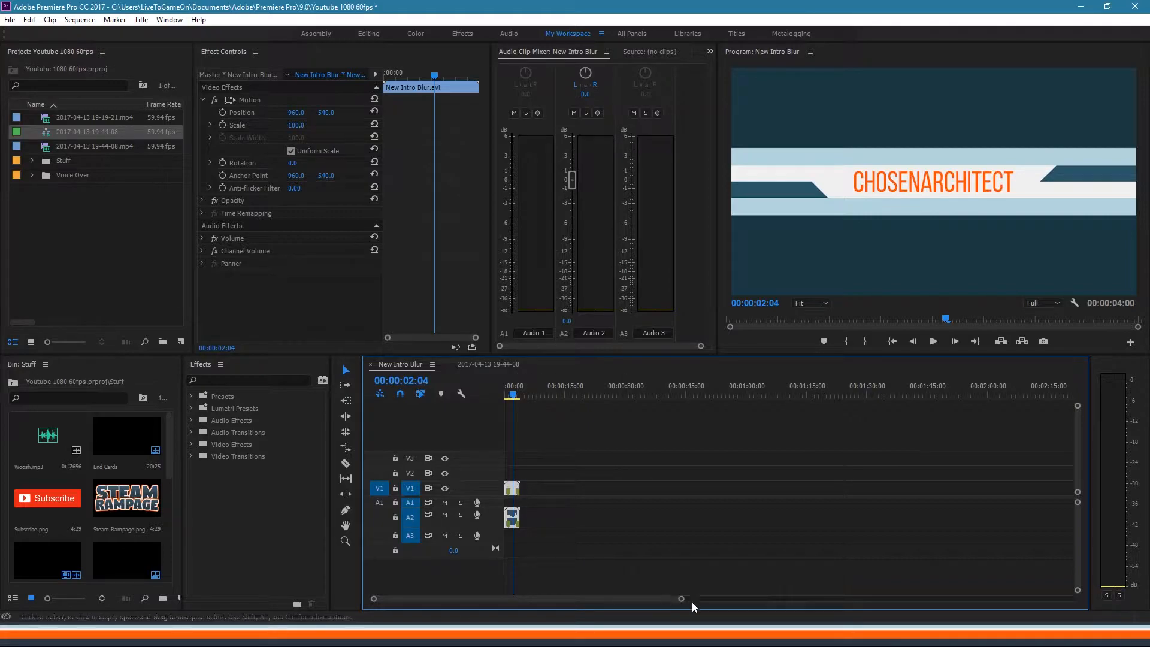
drag(681, 599, 465, 600)
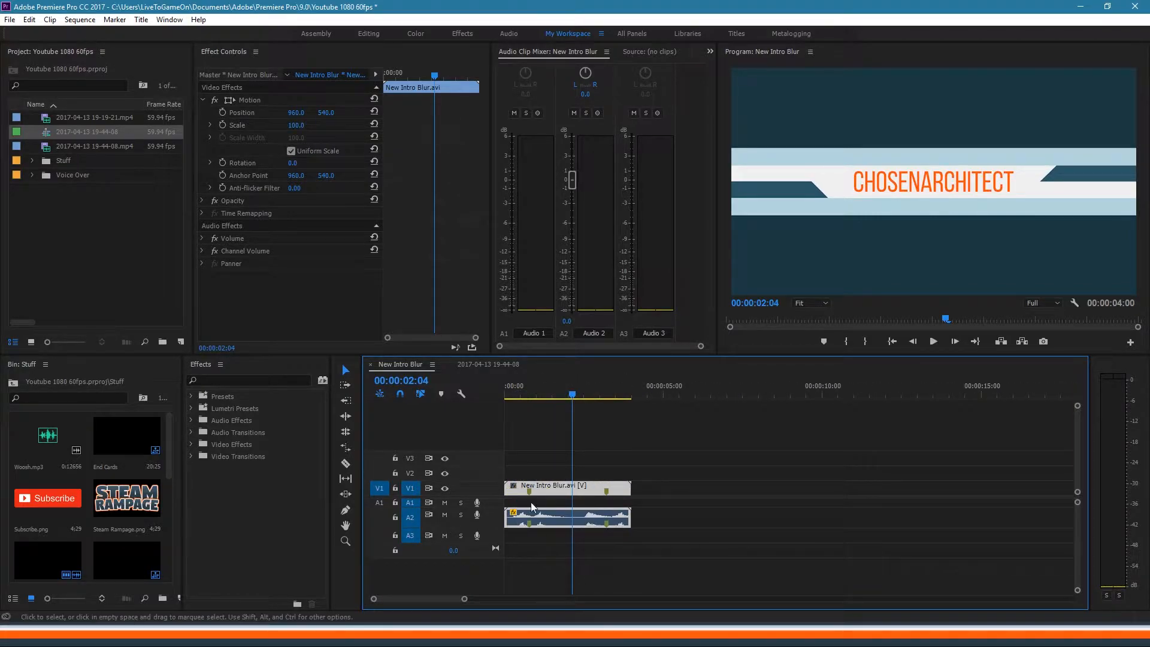
mouse_move(539, 396)
mouse_down()
mouse_move(507, 397)
mouse_move(529, 395)
mouse_up()
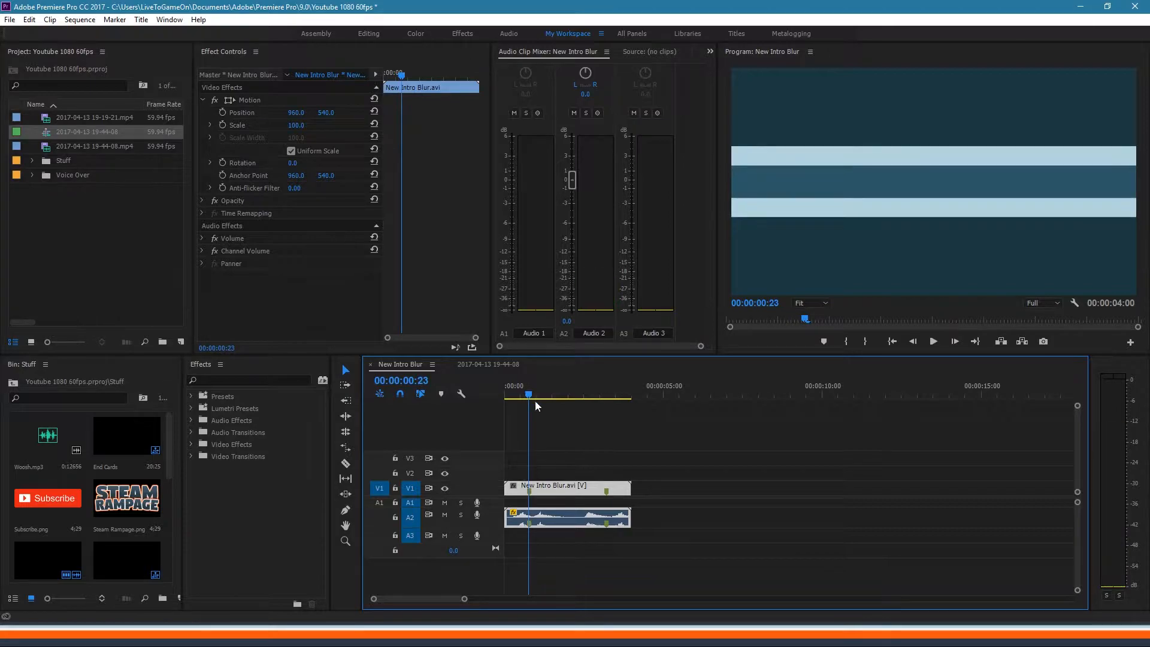
drag(573, 445, 558, 548)
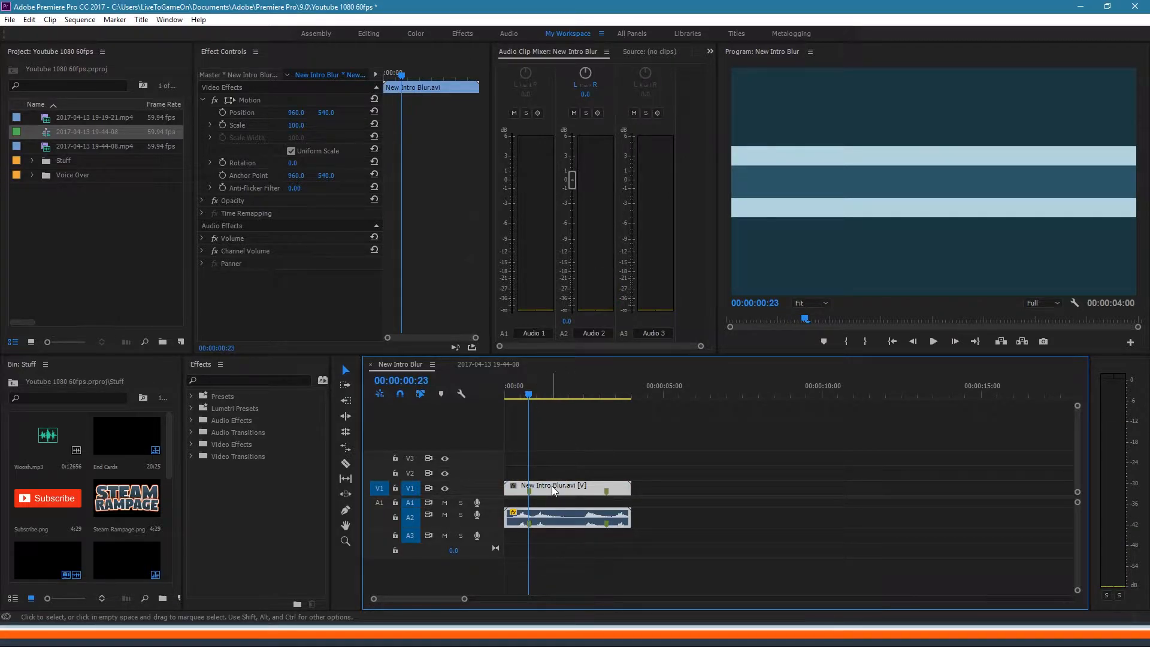
drag(552, 486, 726, 476)
key(ctrl+z)
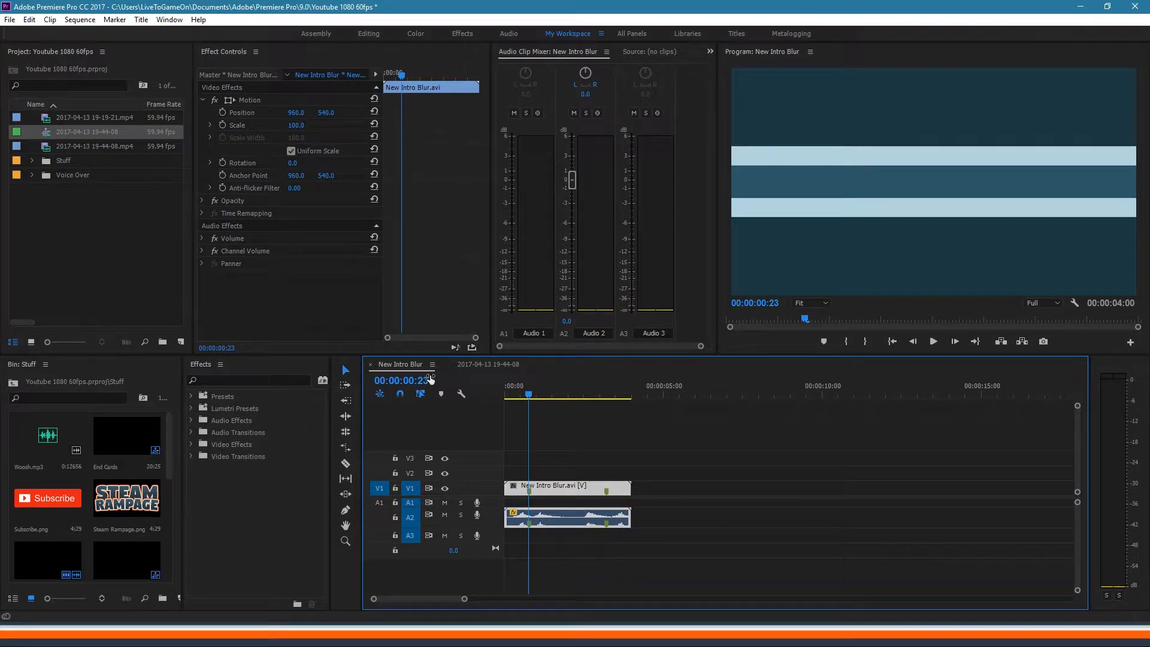
Step: With Track Select Forward, shift the 19-19-21 clip and everything after it left under the intro
click(470, 367)
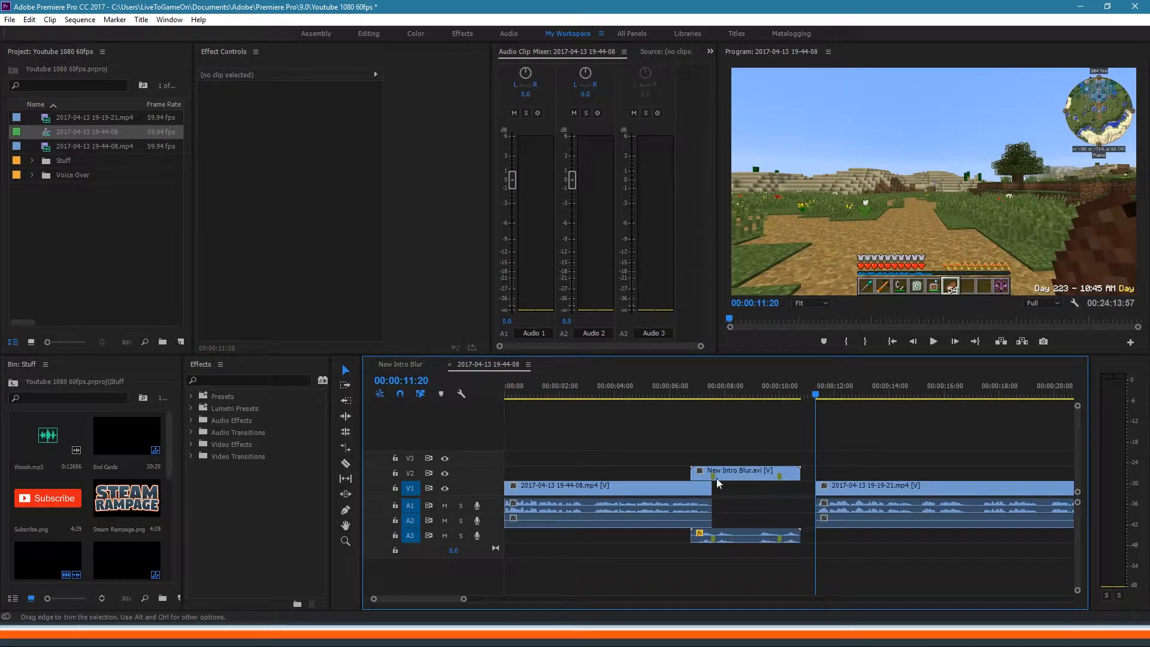
drag(463, 603, 773, 580)
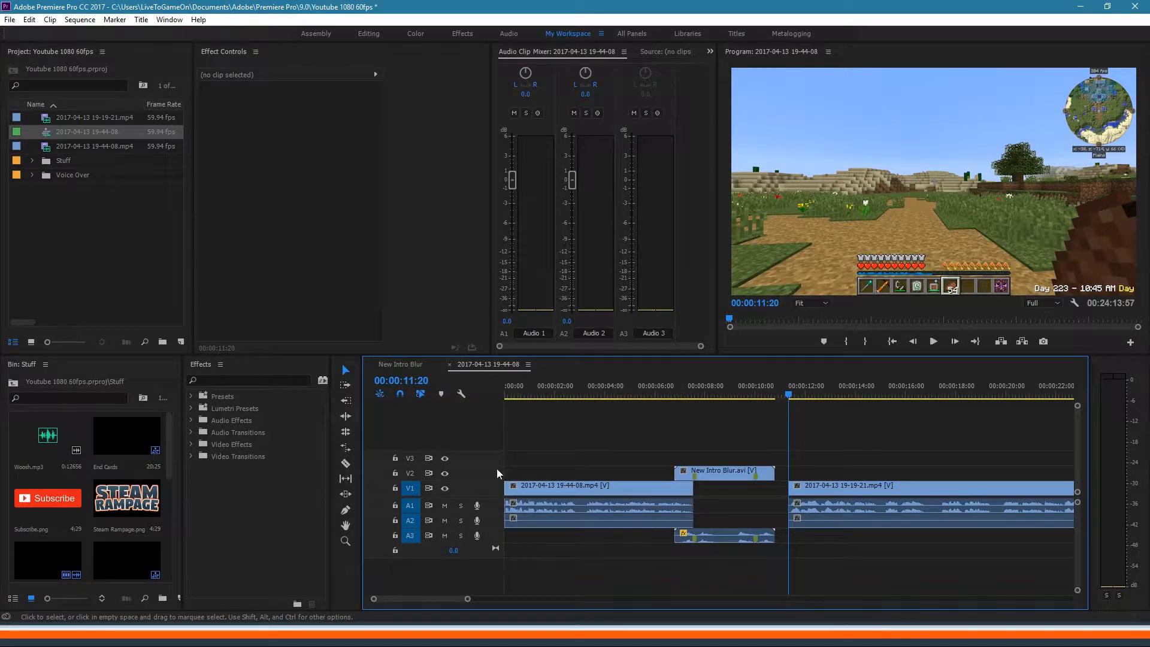
click(348, 386)
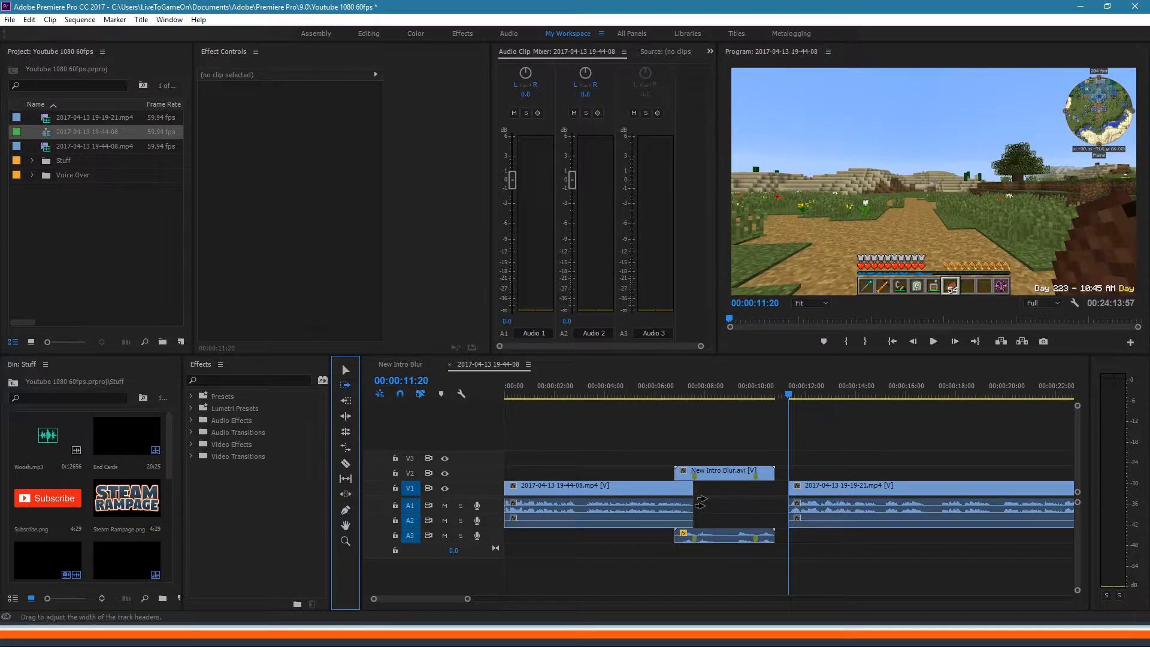
click(827, 490)
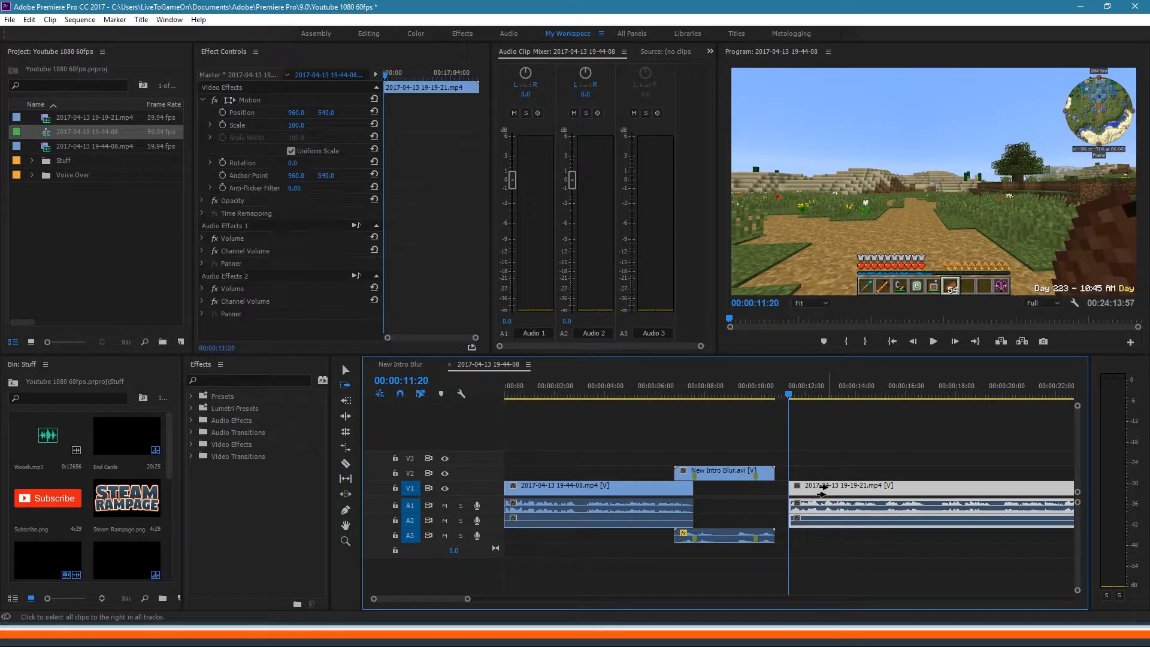
drag(827, 490, 794, 490)
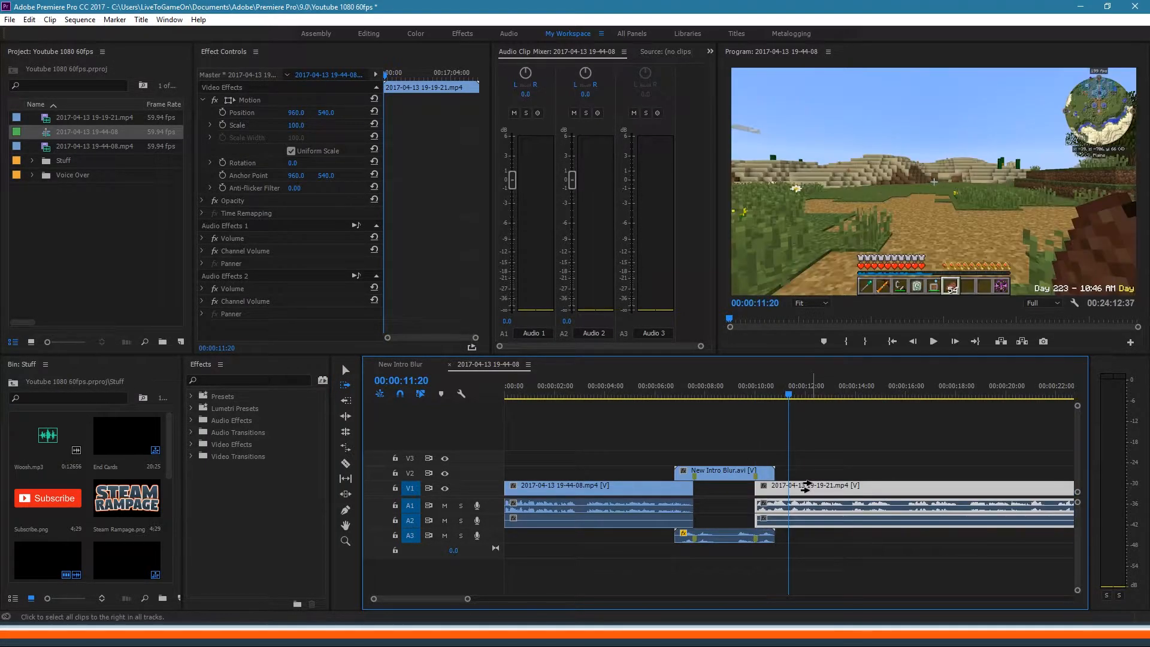
Step: Play back from the intro into the gameplay to check the overlap
mouse_move(744, 389)
mouse_down()
mouse_move(759, 389)
mouse_move(743, 395)
mouse_up()
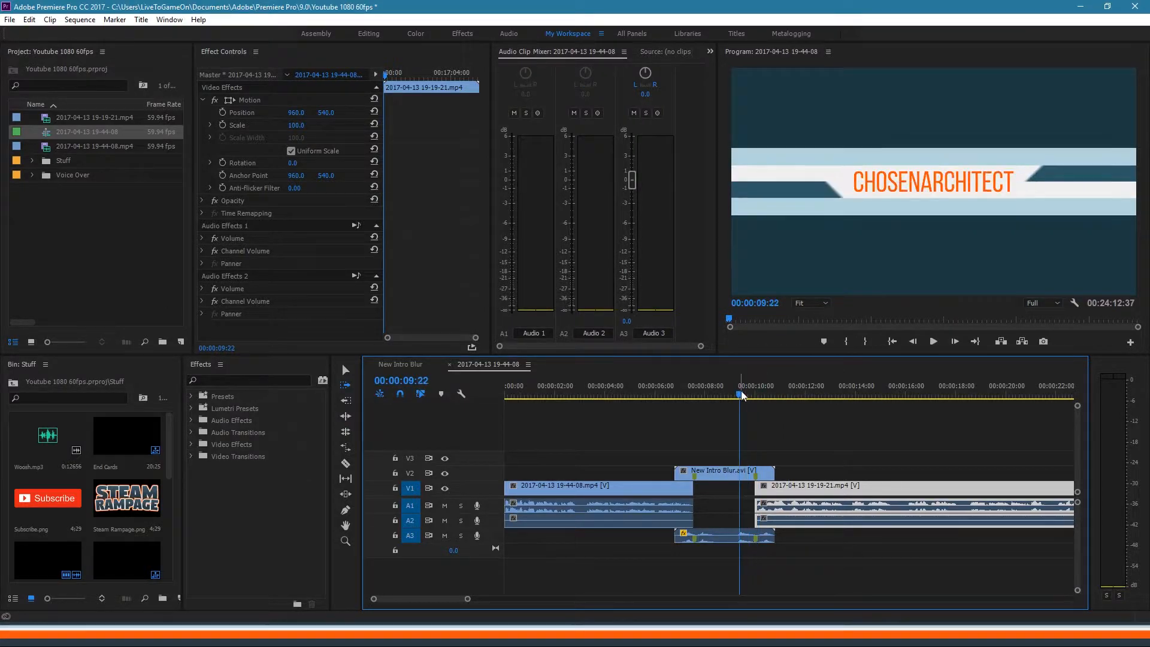
key(space)
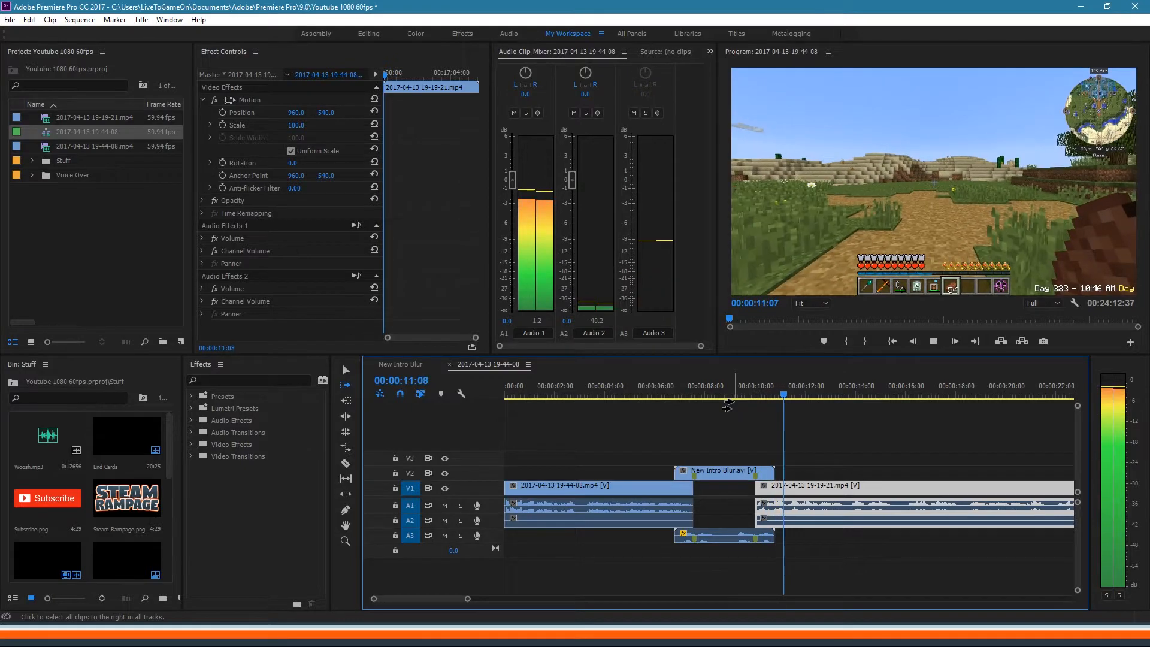
key(space)
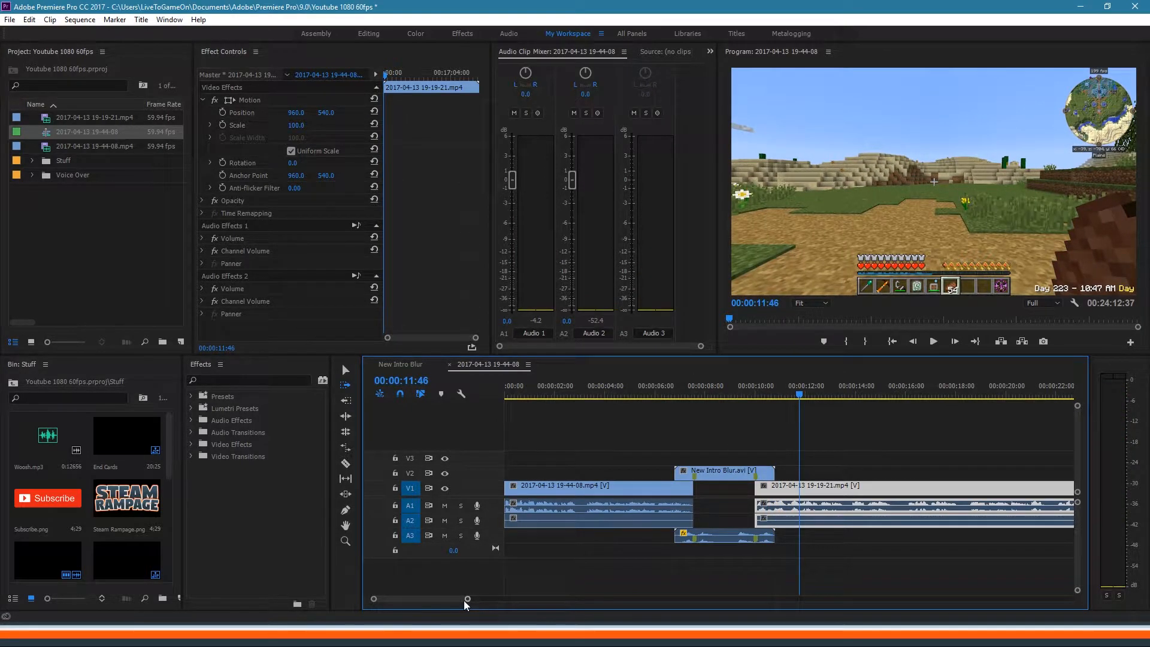
Step: Cut the 19-19-21 clip at about 00:02:18:45 with the Selection tool and Ctrl+K
mouse_move(468, 600)
mouse_down()
mouse_move(863, 590)
mouse_move(458, 598)
mouse_move(643, 598)
mouse_up()
drag(751, 388, 847, 402)
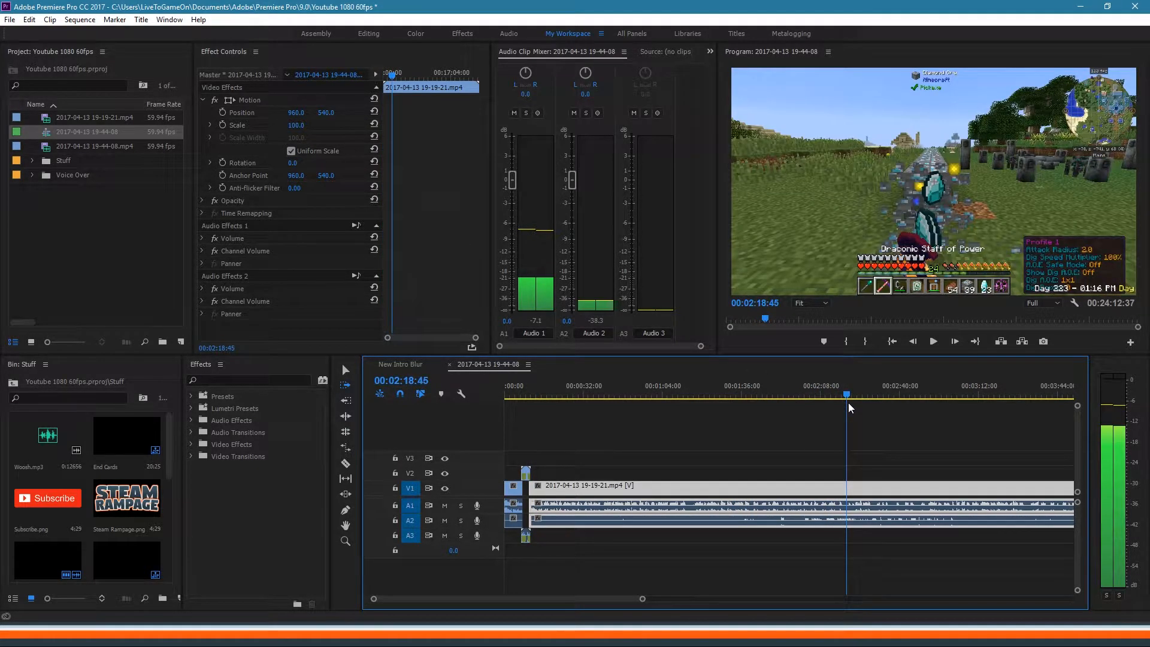
drag(643, 602, 462, 599)
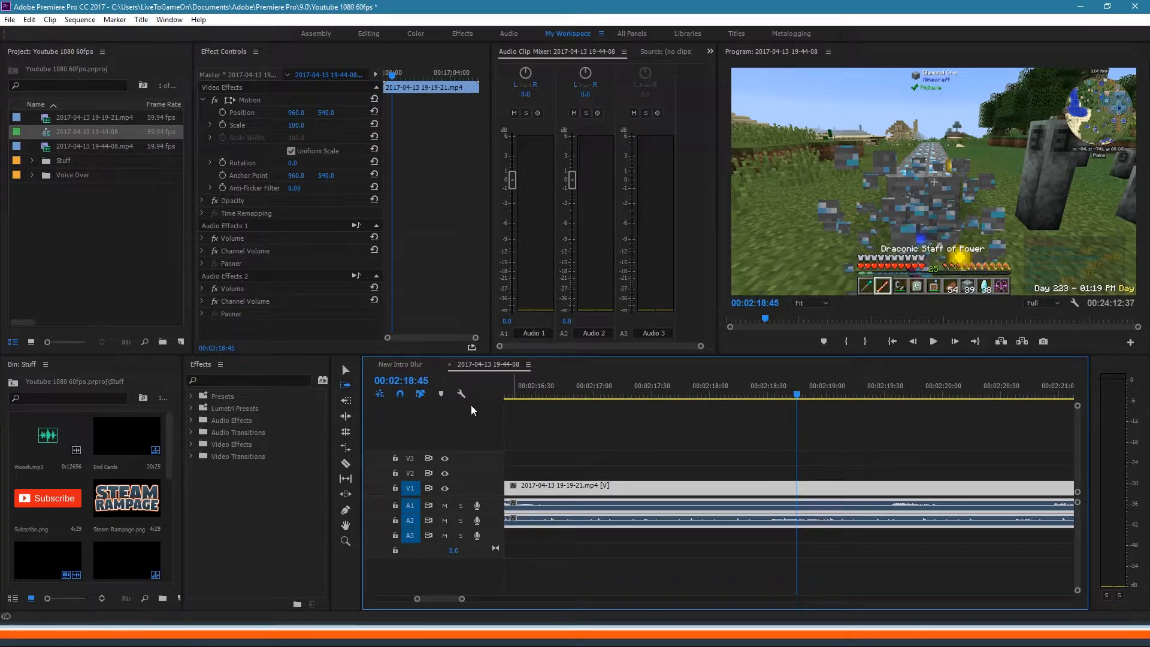
click(345, 370)
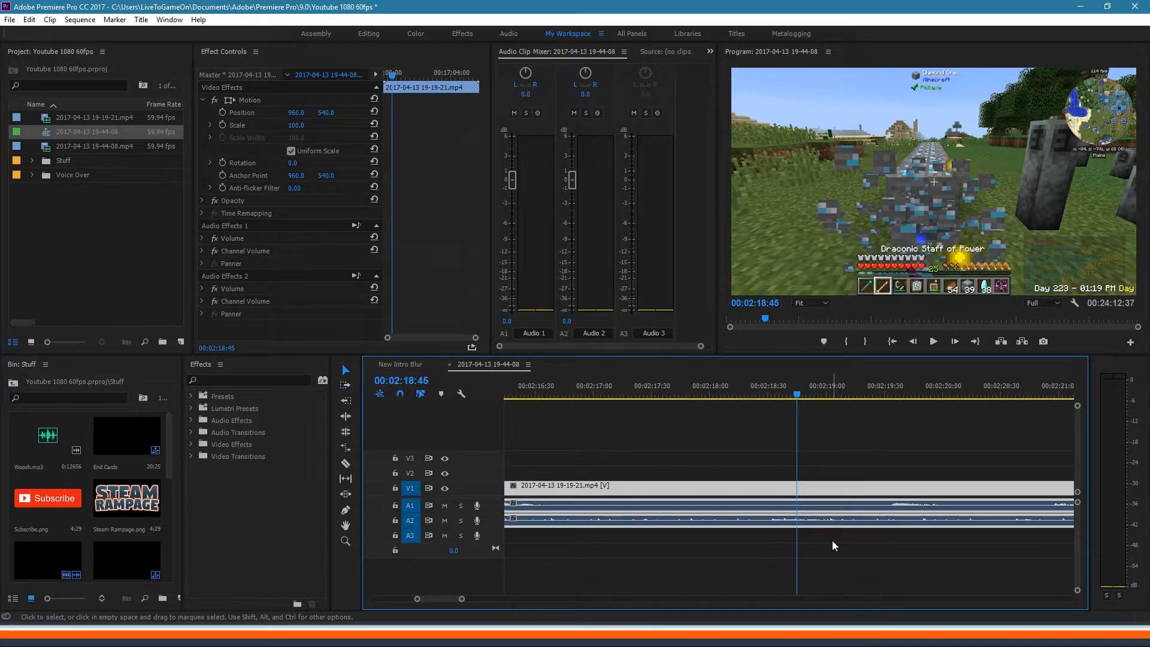
key(ctrl+k)
mouse_move(774, 397)
mouse_down()
mouse_move(804, 390)
mouse_move(764, 408)
mouse_move(820, 402)
mouse_move(789, 414)
mouse_up()
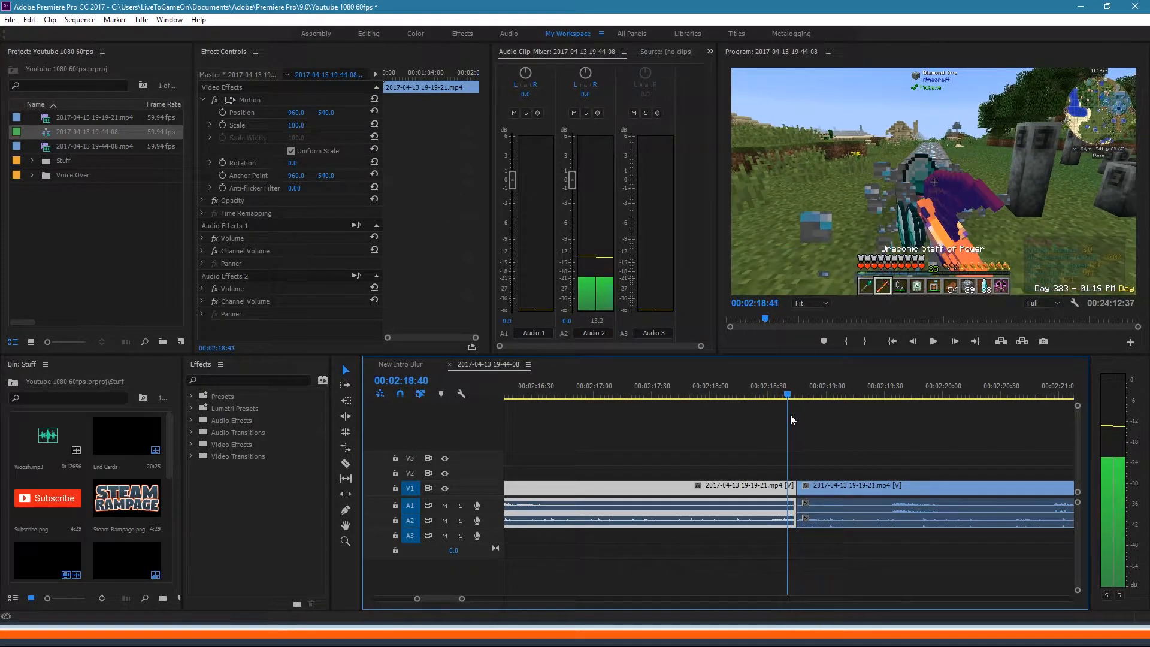
Step: Apply the Slide > Push transition to the cut between the two 19-19-21 pieces
click(191, 454)
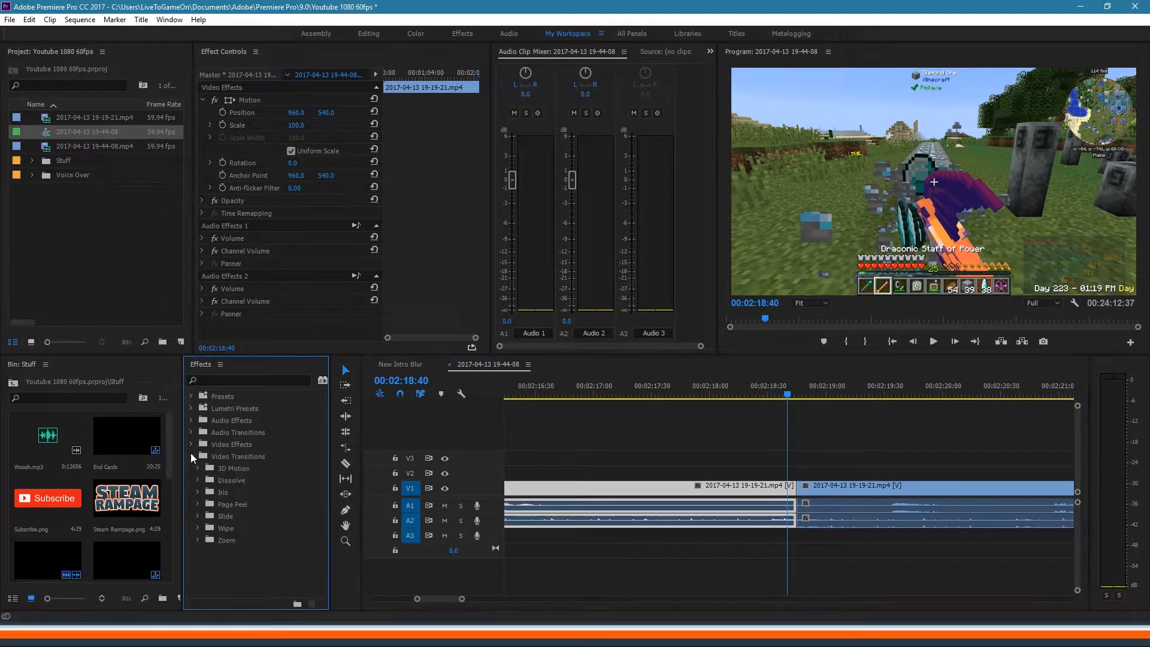
click(199, 516)
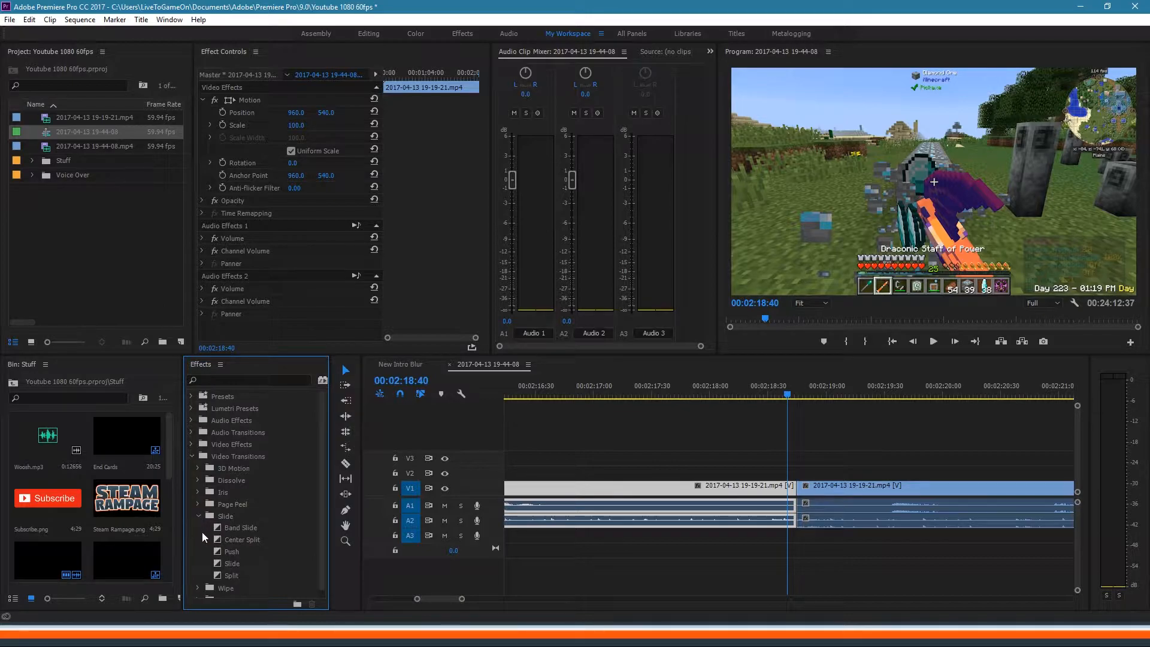
click(236, 552)
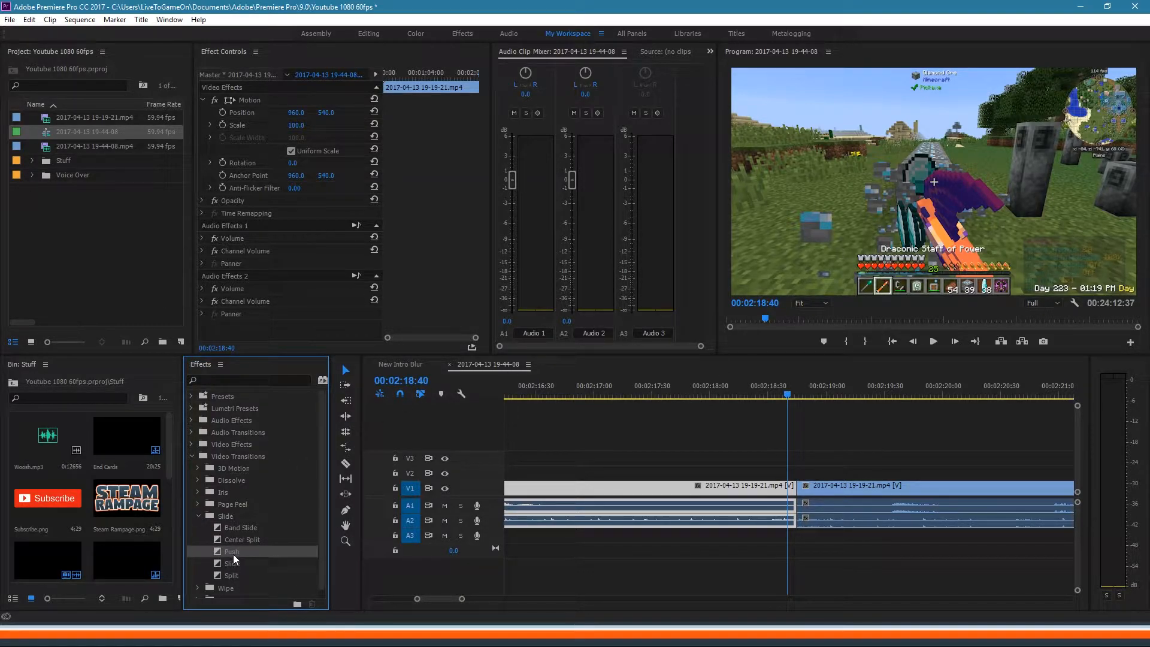
drag(234, 554, 792, 499)
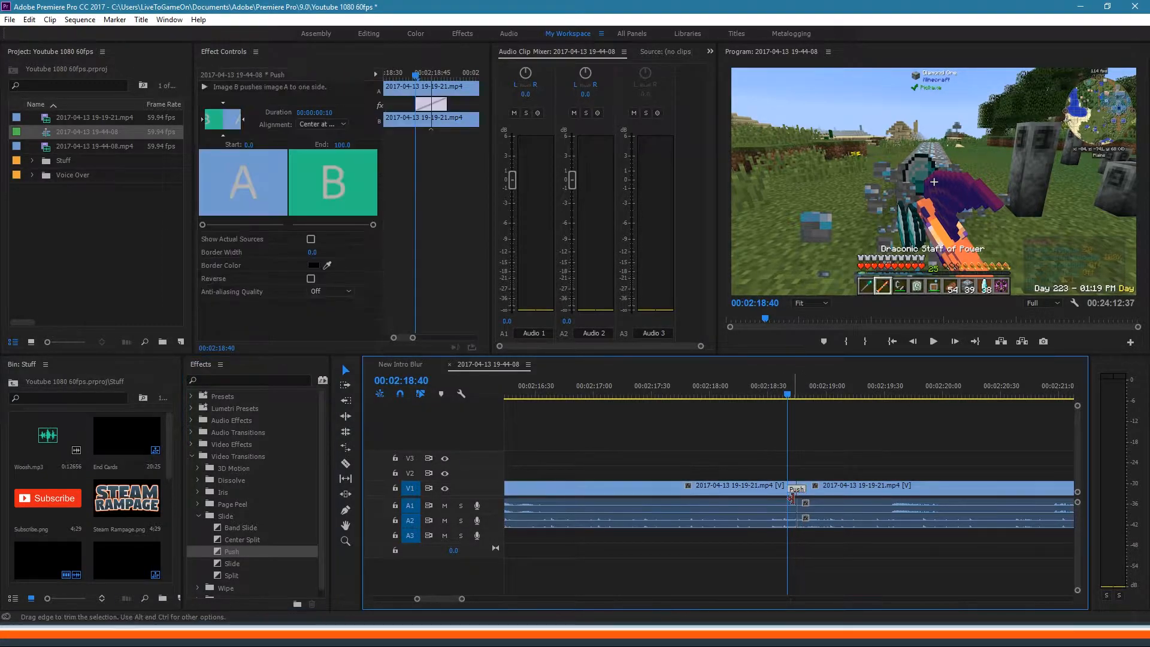
click(242, 121)
mouse_move(788, 399)
mouse_down()
mouse_move(807, 390)
mouse_move(788, 398)
mouse_up()
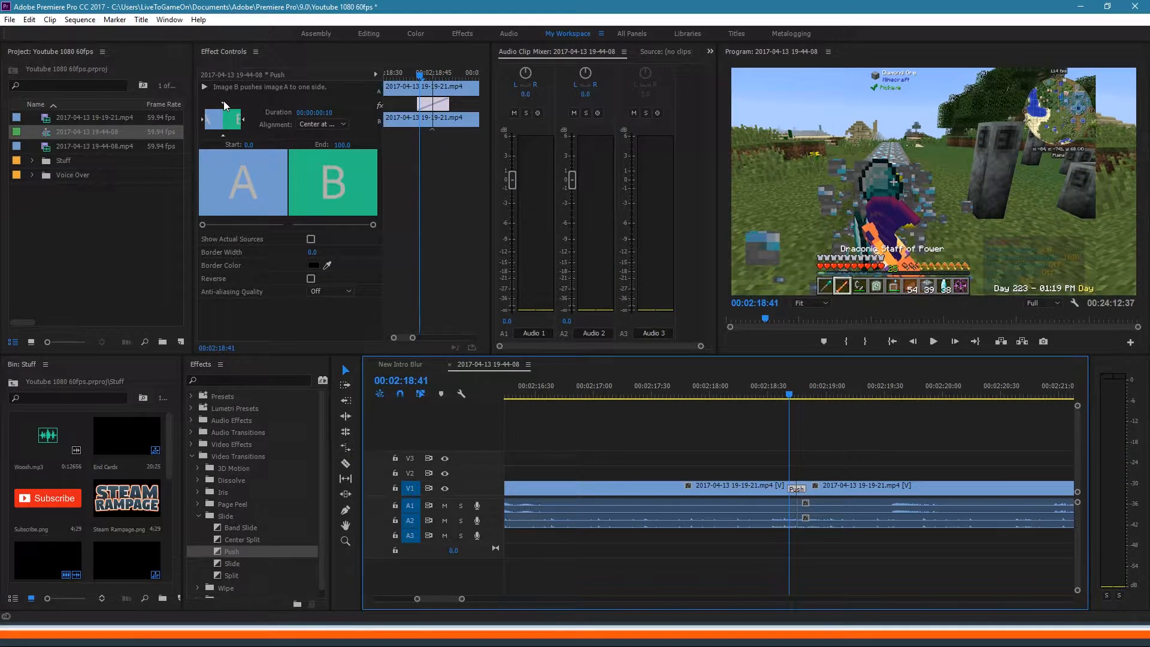
Step: Set the Push transition to come in from the top and preview it
click(223, 102)
click(783, 395)
mouse_move(783, 395)
mouse_down()
mouse_move(813, 397)
mouse_move(781, 399)
mouse_up()
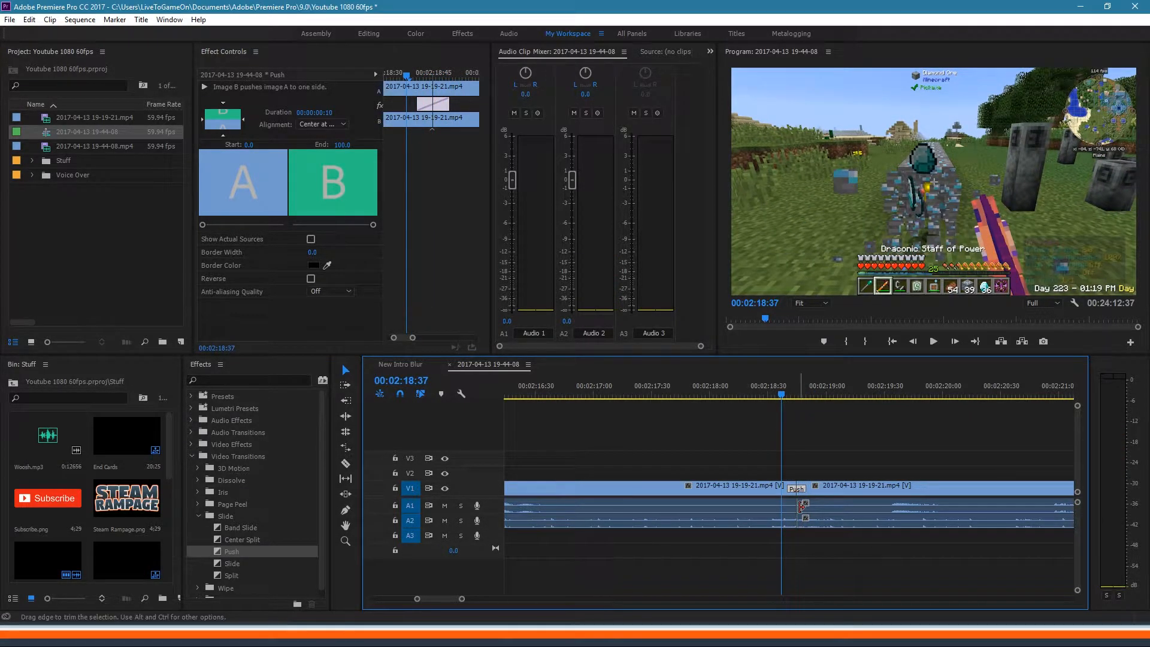
click(61, 447)
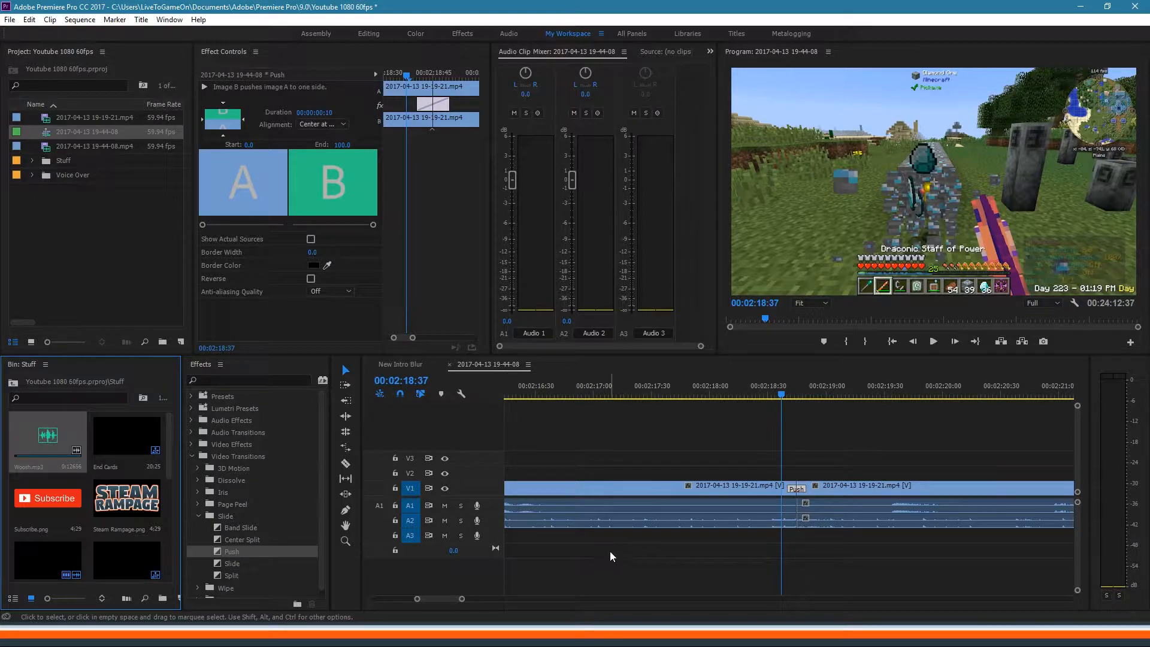
click(657, 509)
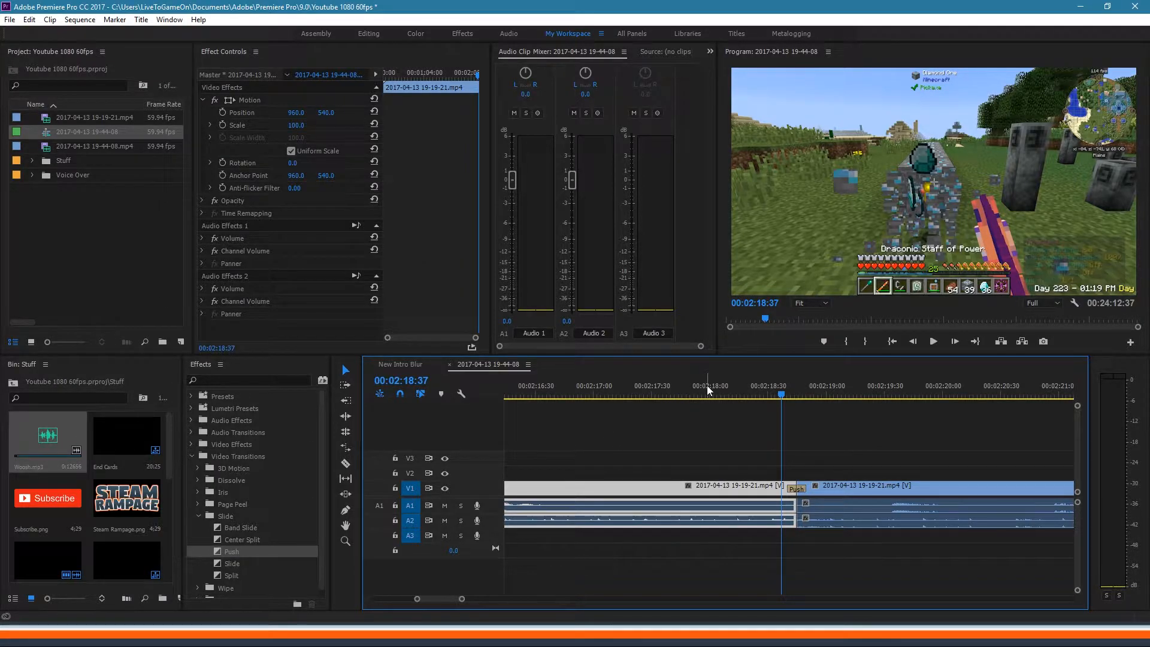
Step: Place Woosh.mp3 on audio track A3 directly under the Push transition
key(space)
key(space)
drag(908, 394, 749, 419)
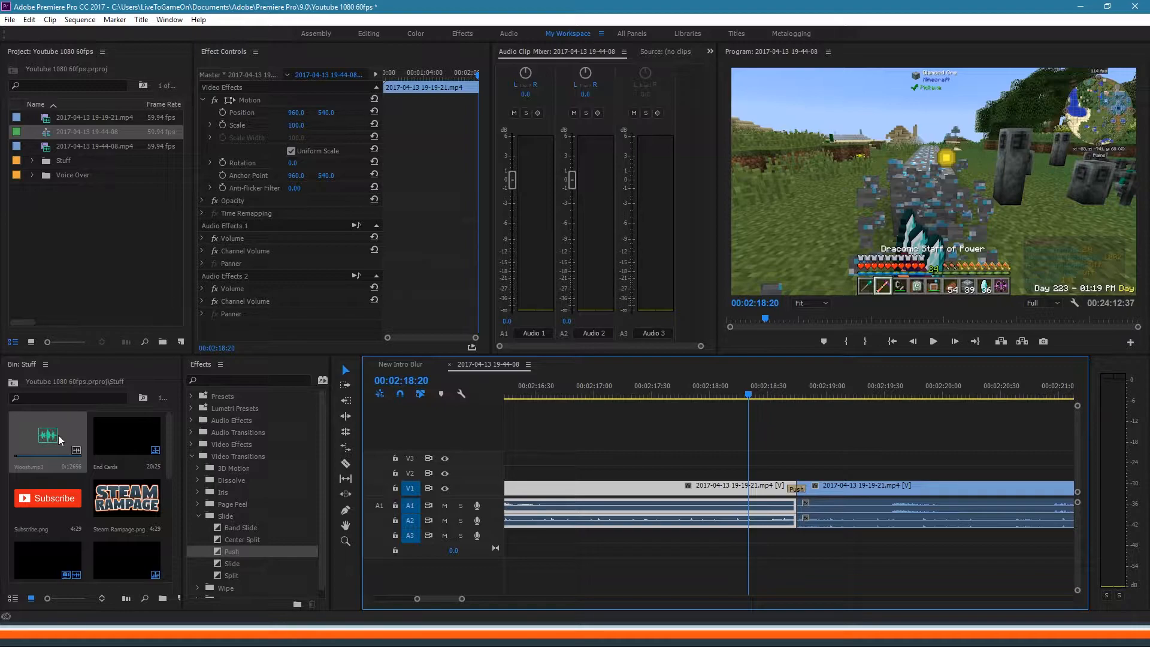
drag(56, 453, 801, 538)
click(809, 538)
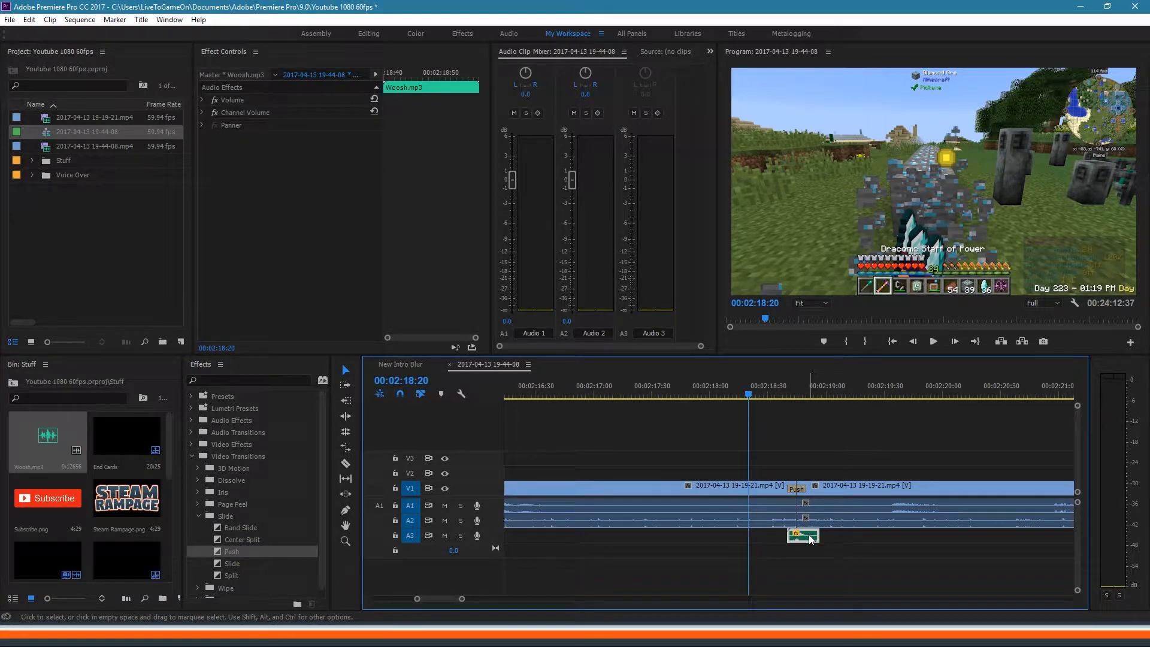
Step: Listen to Woosh in the Source monitor, close it, and preview the transition with sound
double_click(810, 538)
click(603, 341)
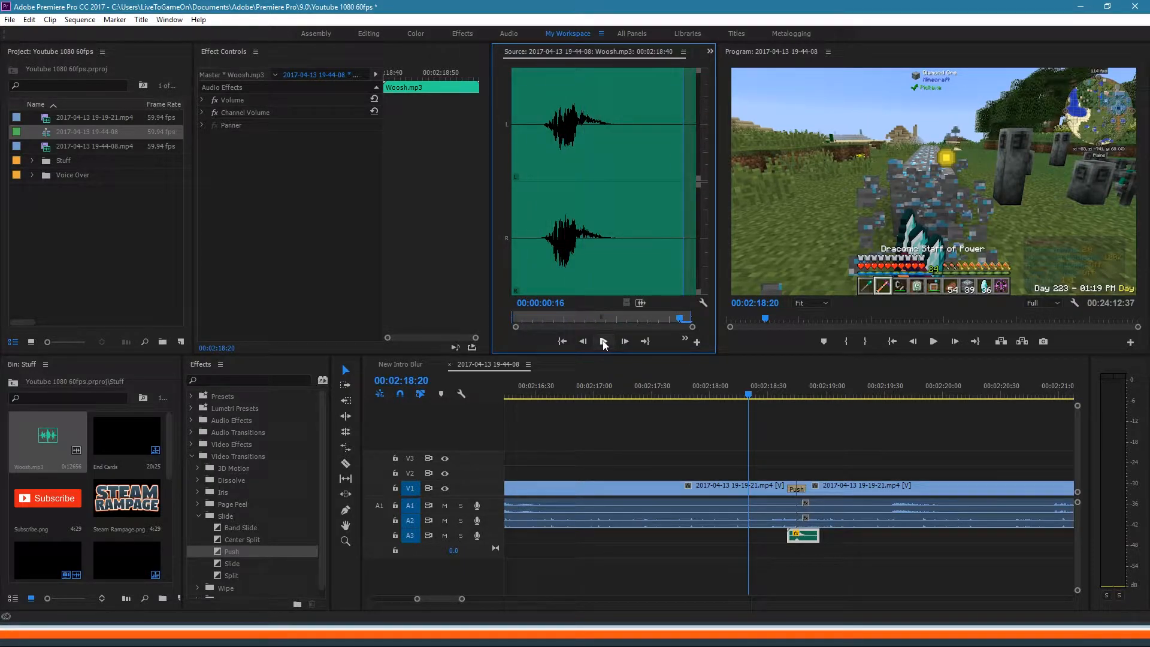
click(683, 53)
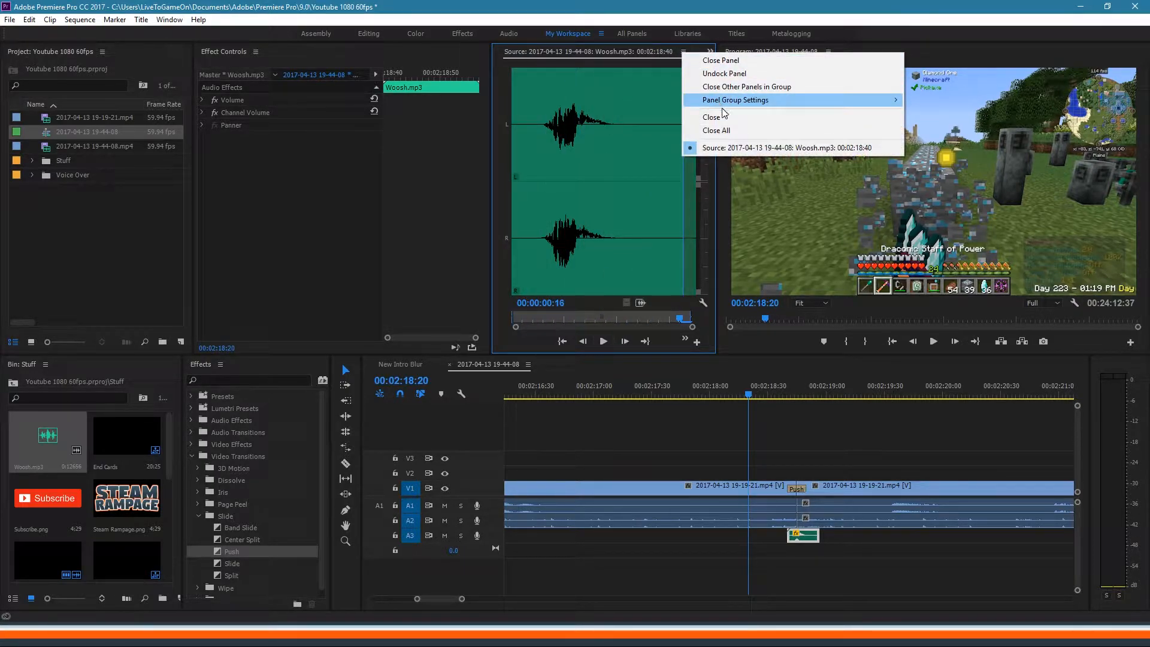
click(729, 131)
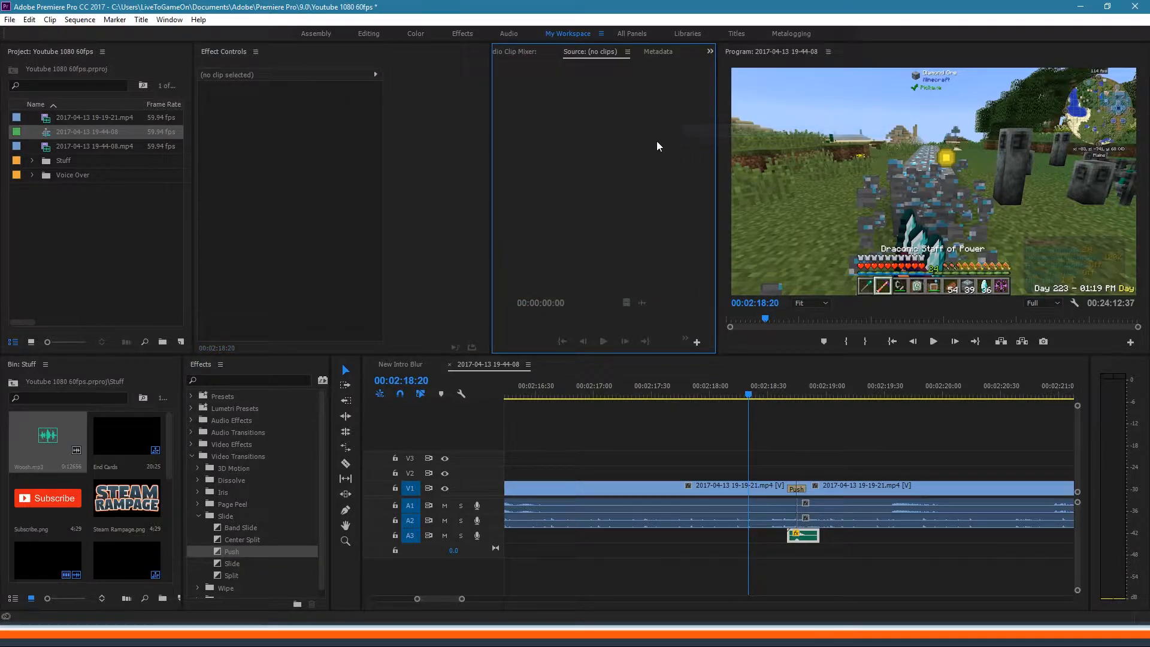
mouse_move(792, 386)
mouse_down()
mouse_move(769, 391)
mouse_move(808, 389)
mouse_move(781, 392)
mouse_up()
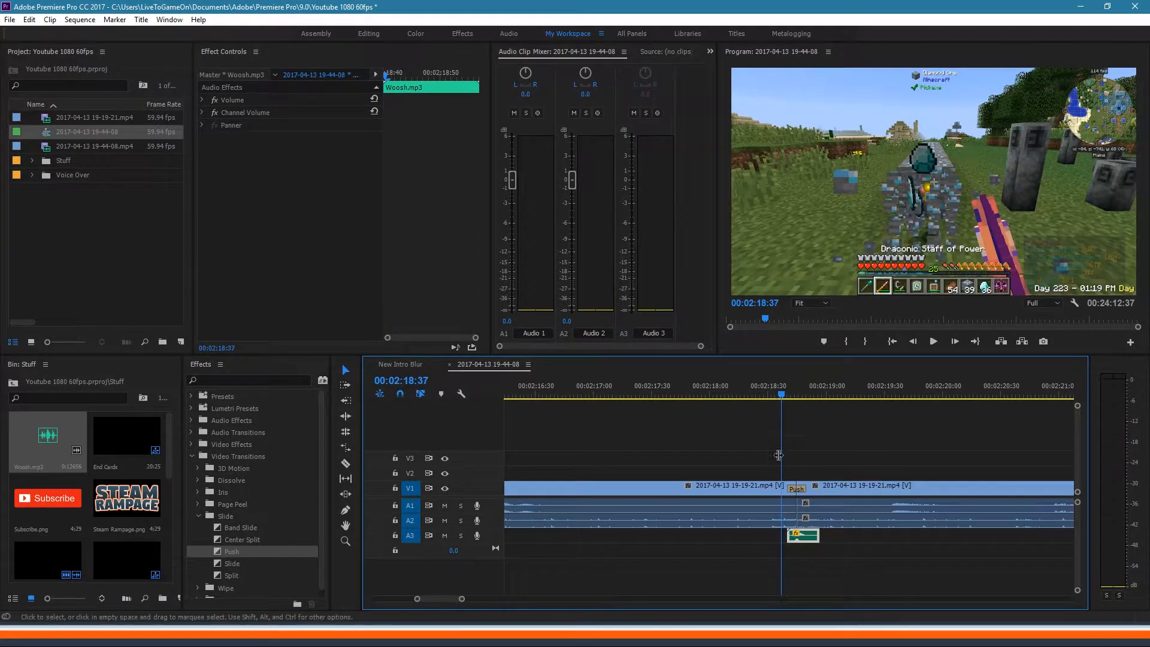
click(797, 489)
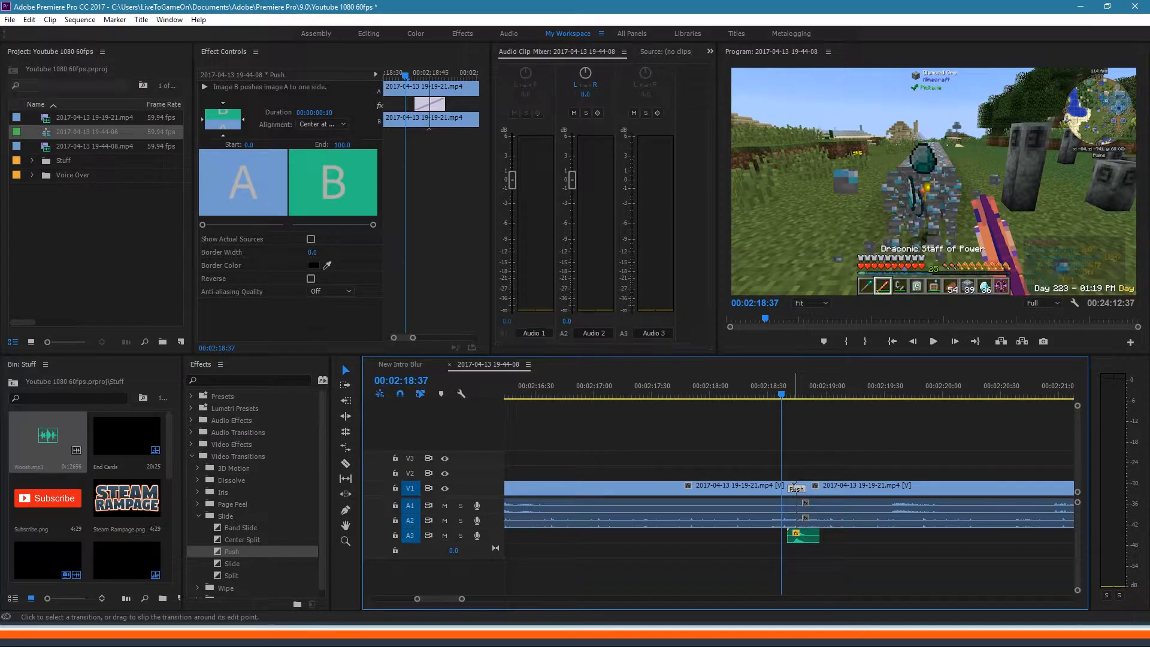
double_click(793, 489)
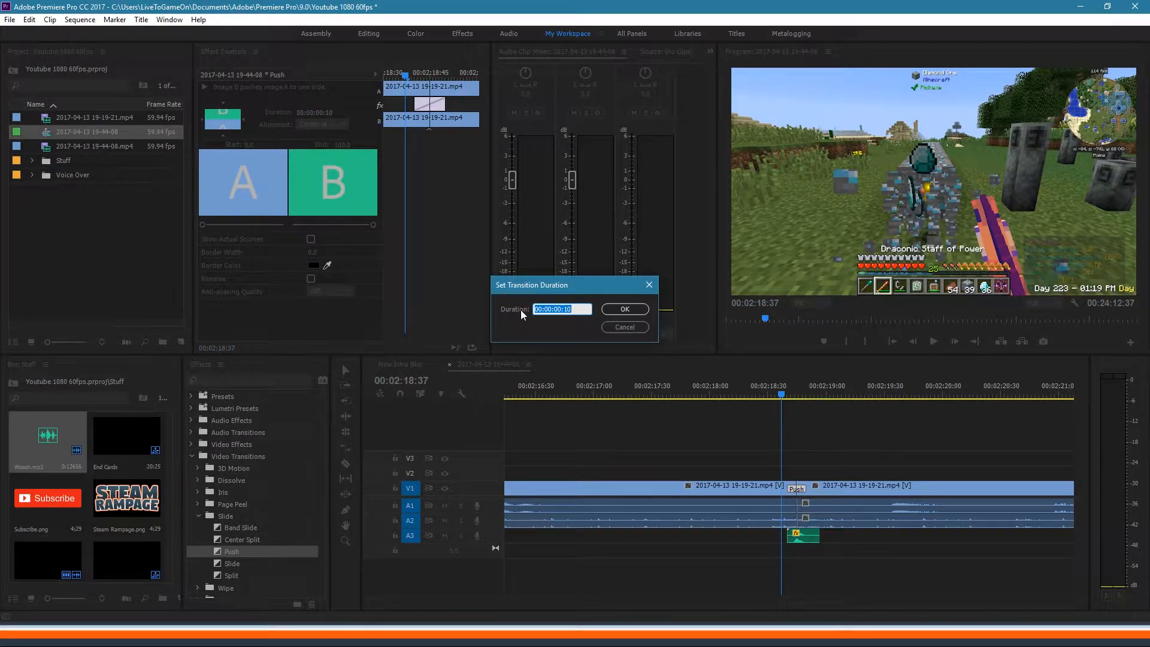
click(634, 328)
click(29, 20)
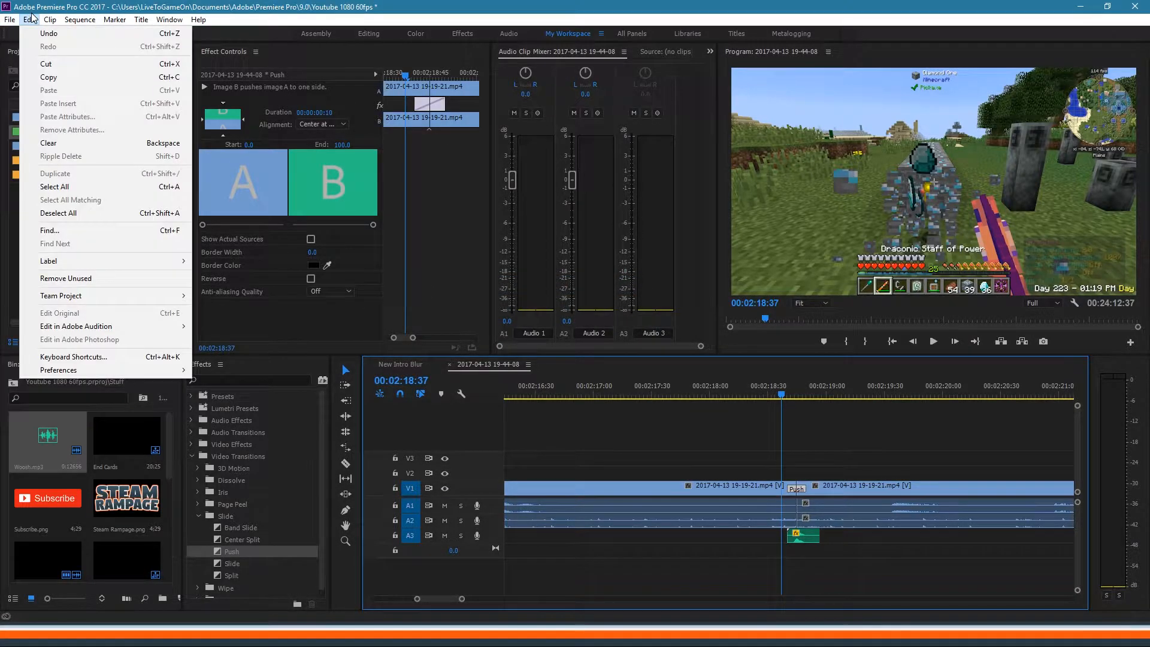
mouse_move(106, 371)
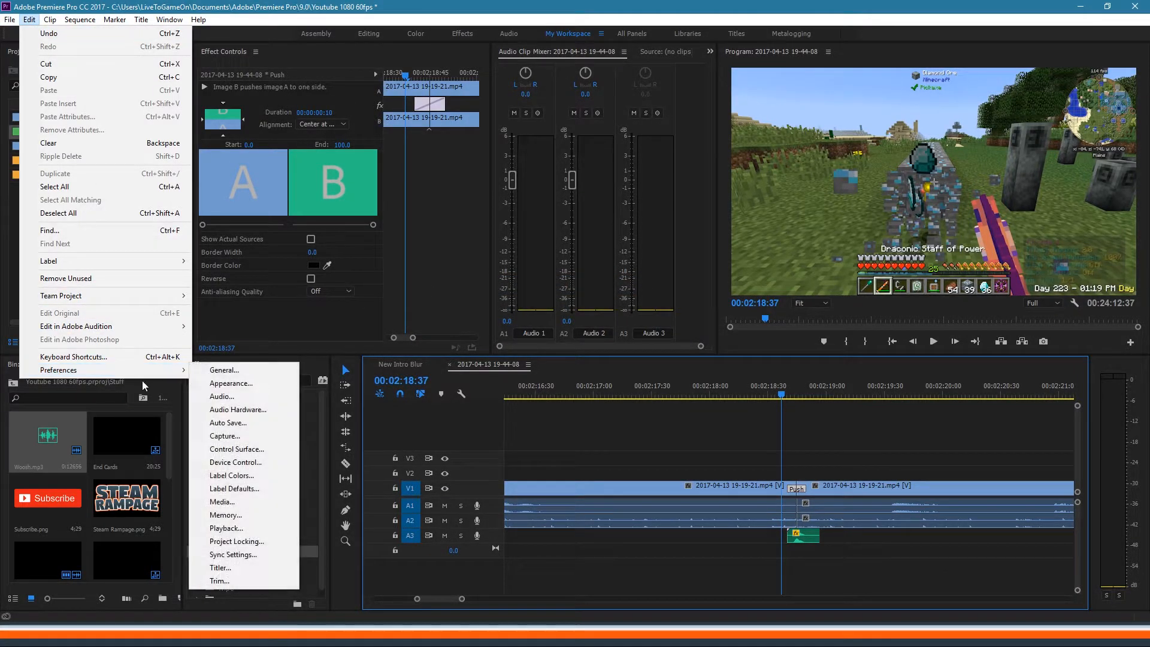
click(248, 375)
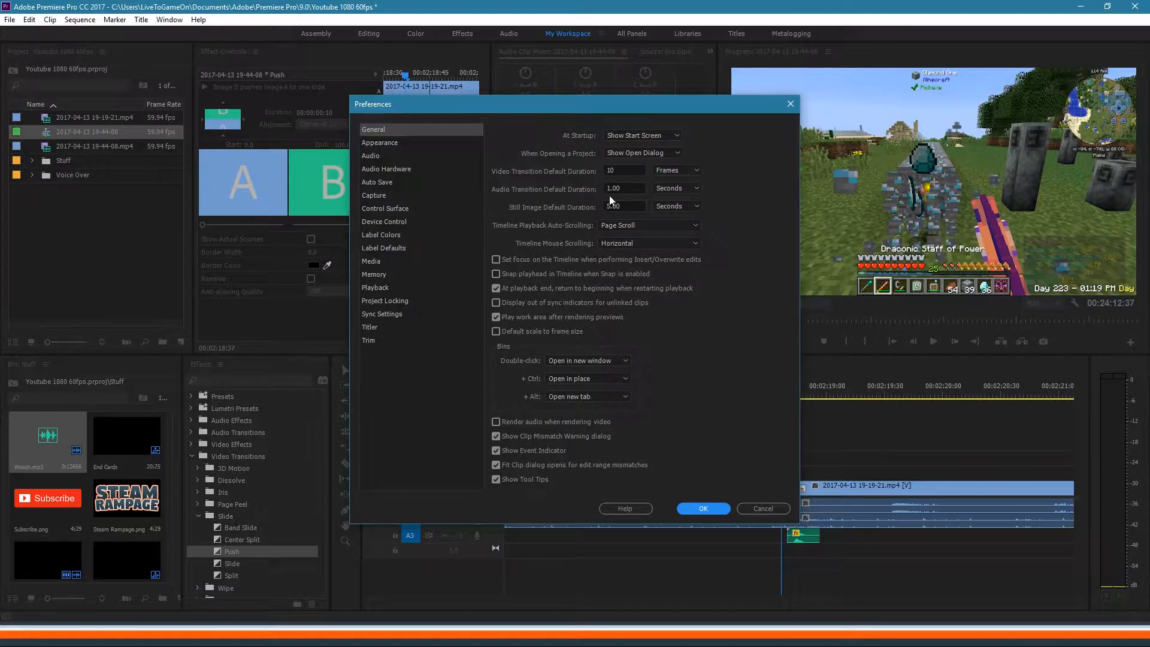
click(757, 511)
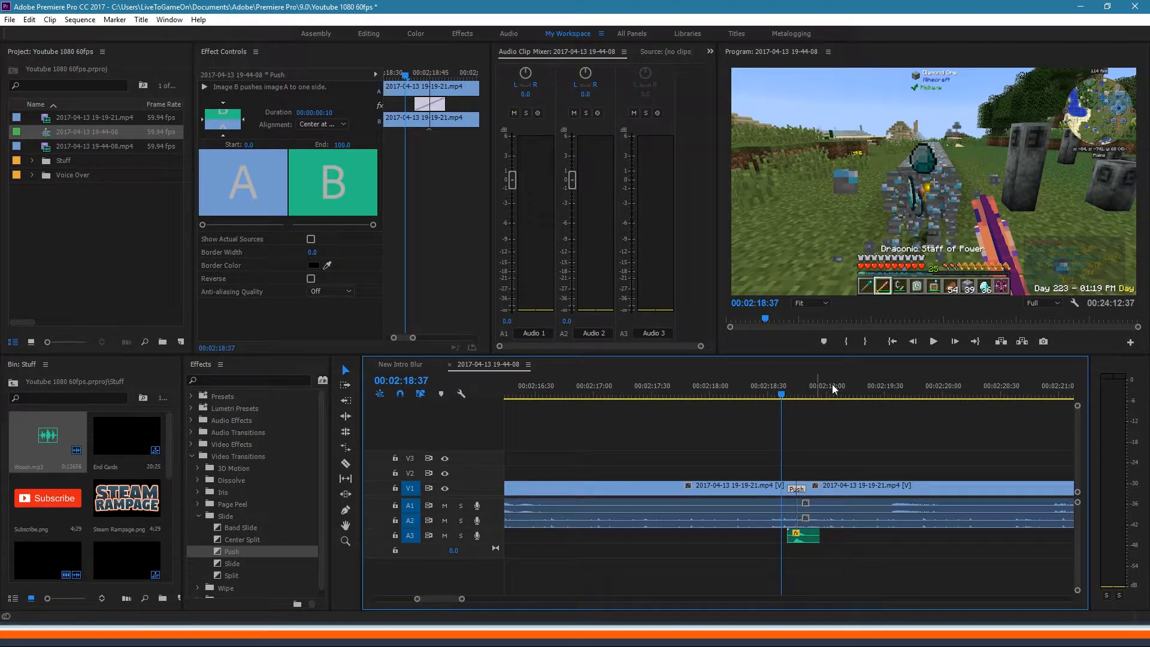
Step: Play the Push transition twice, returning the playhead to 00:02:18:26
key(space)
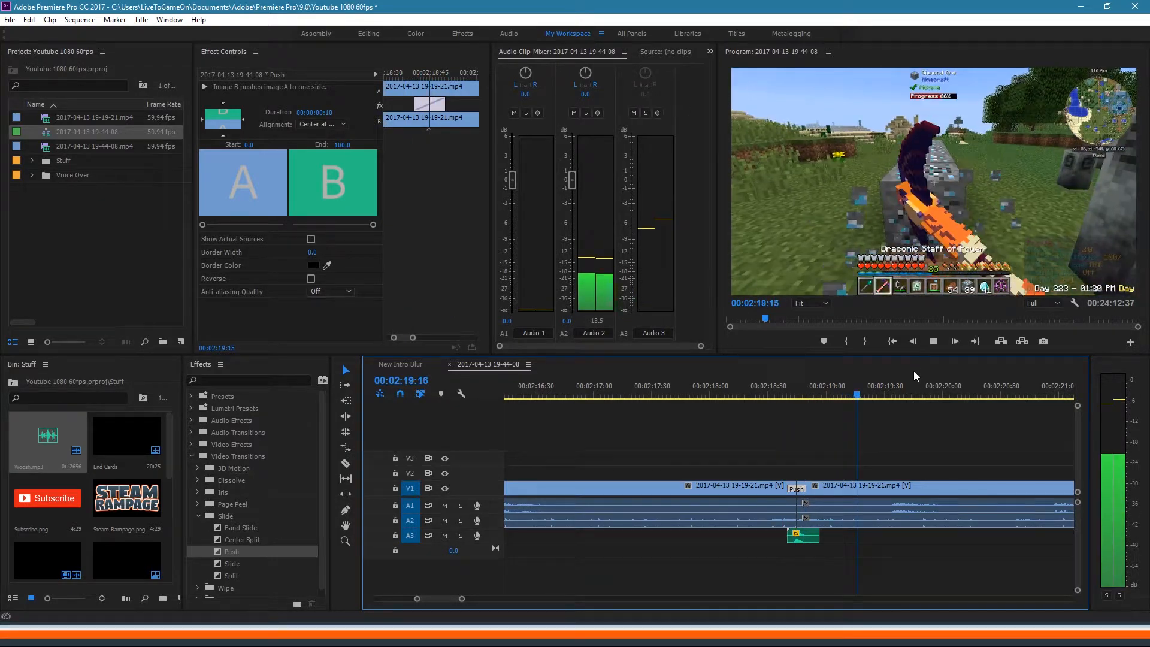
key(space)
click(777, 390)
key(space)
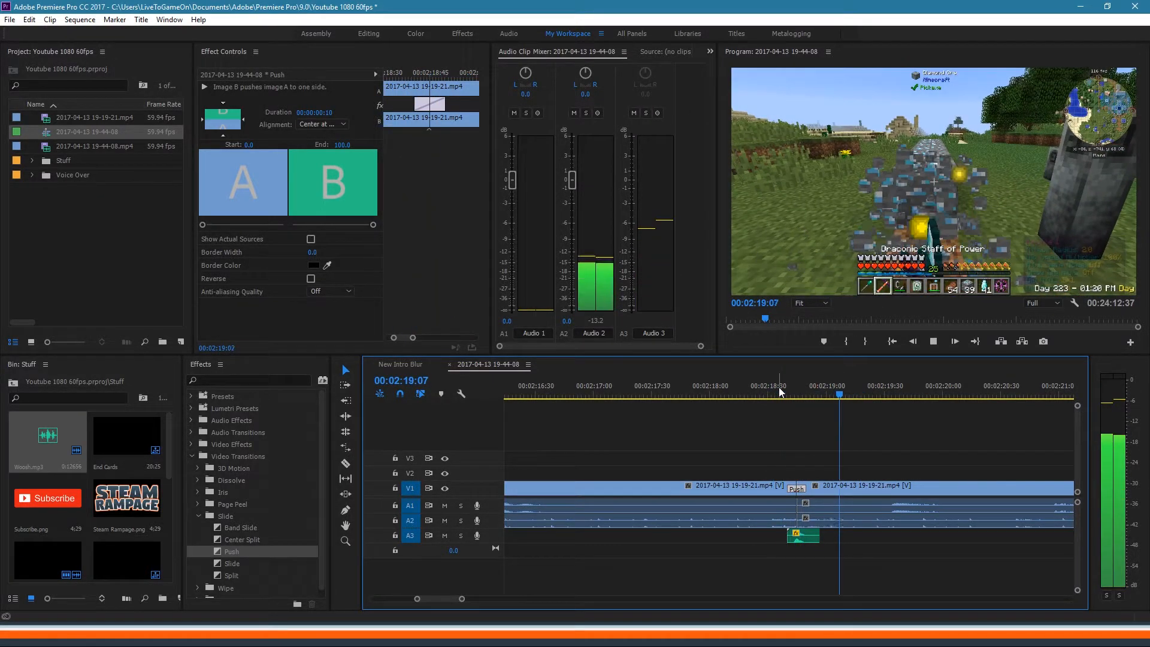
key(space)
click(761, 388)
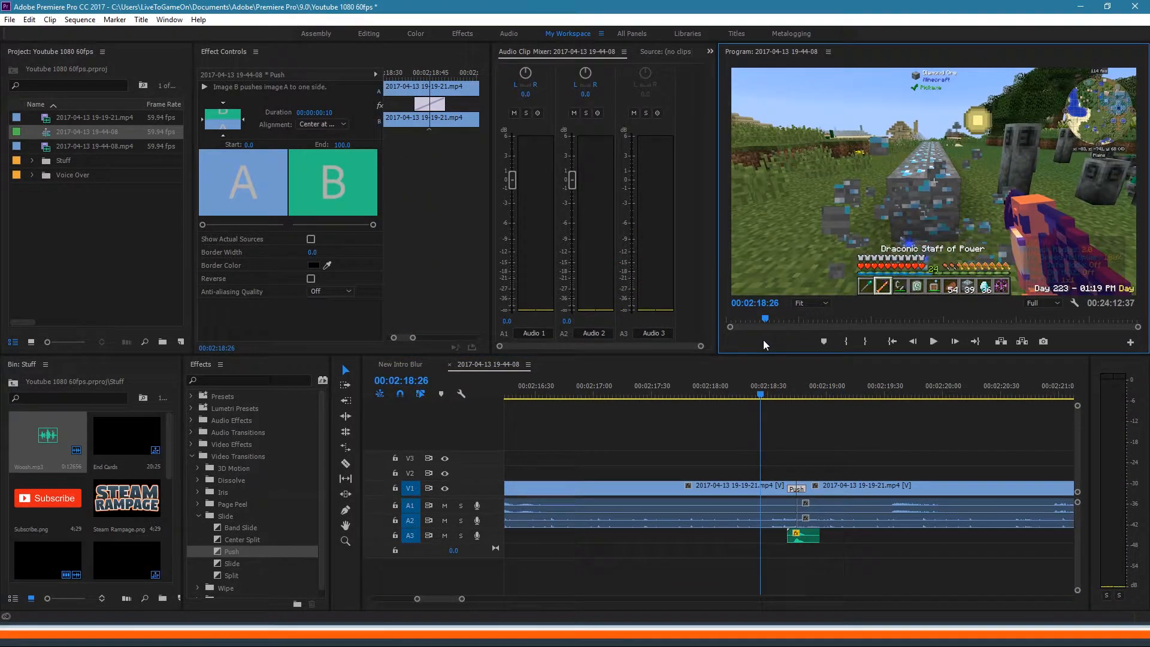
Step: Preview the cut full-size, then undo the Woosh sound and the Push transition
key(grave)
key(space)
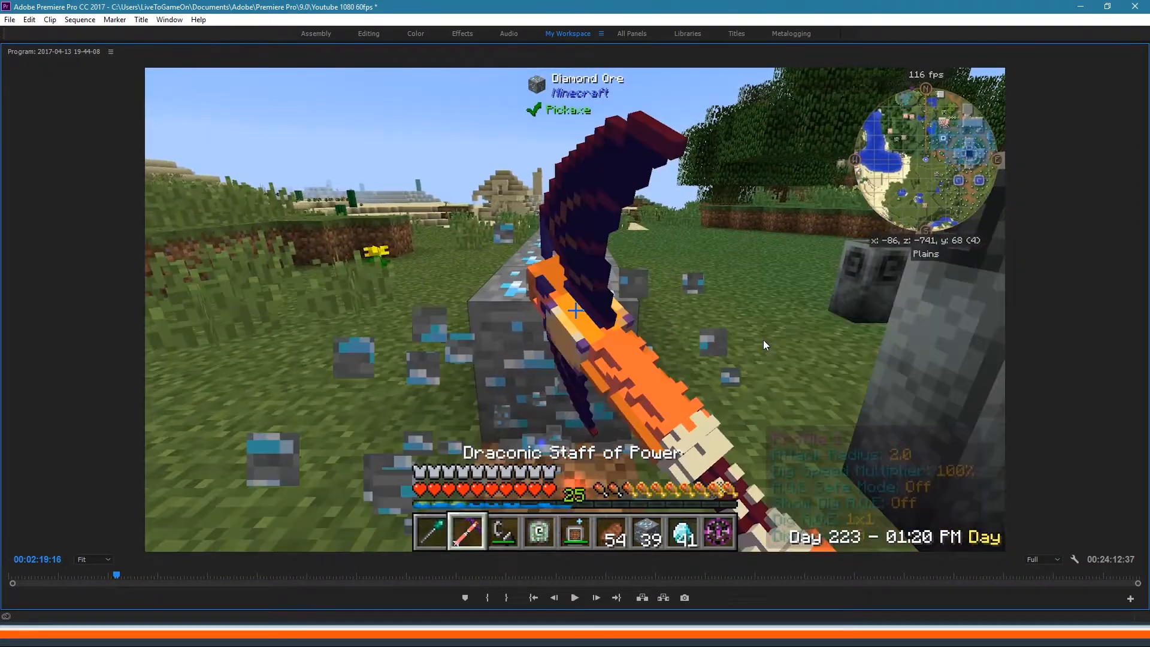
key(grave)
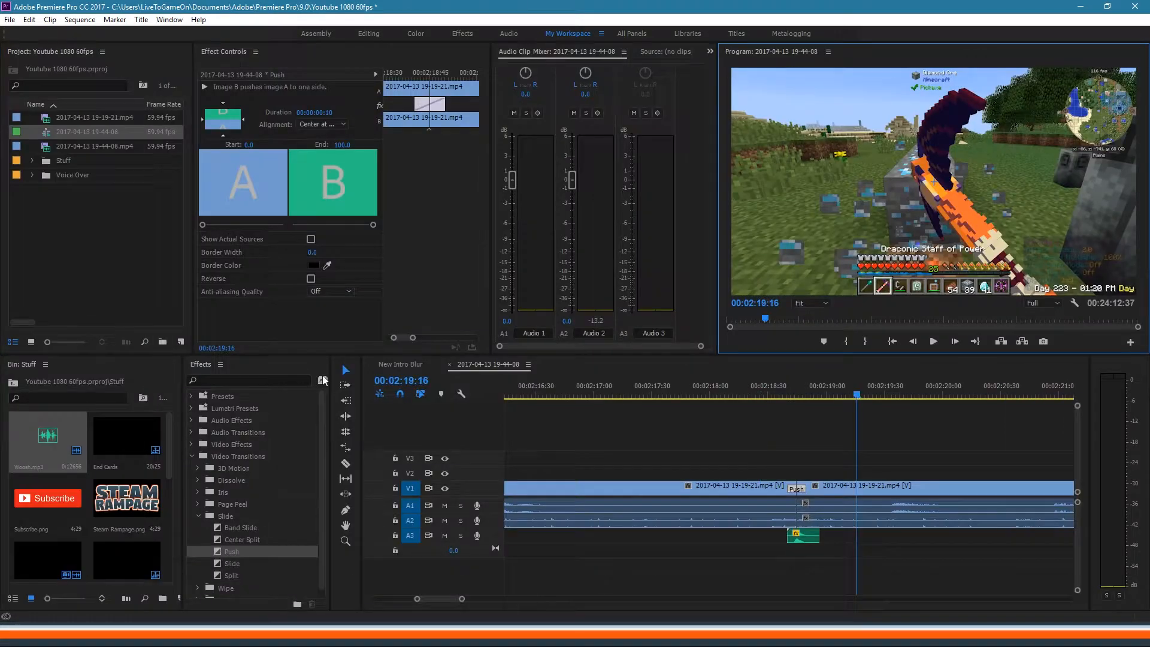
drag(828, 394, 780, 397)
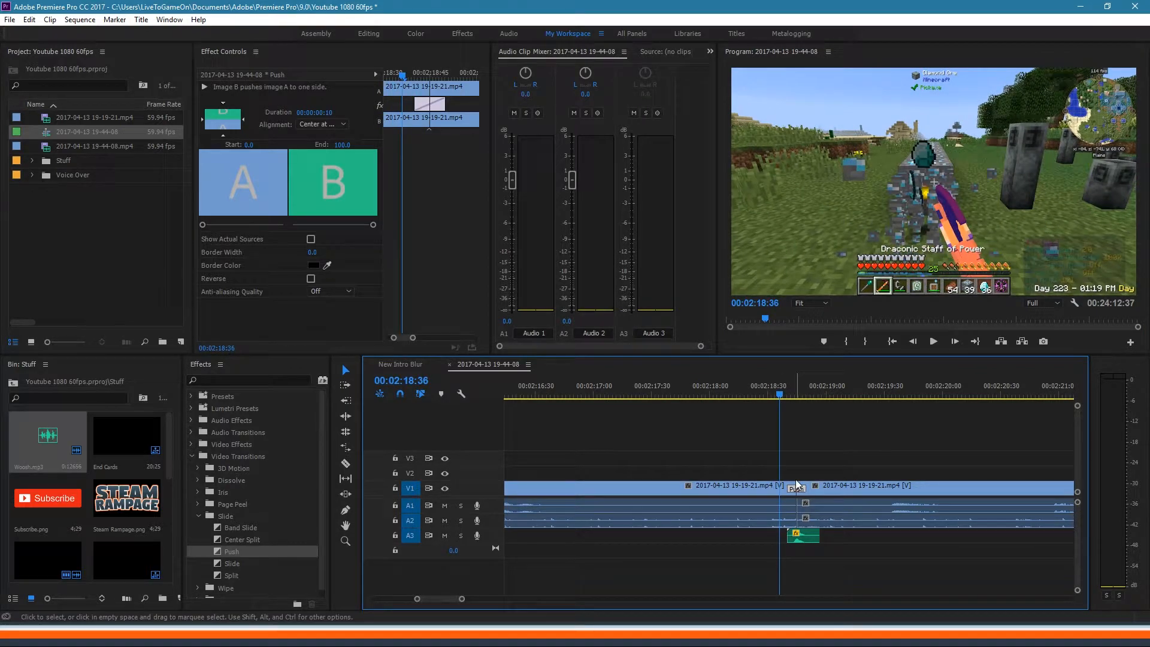
key(ctrl+z)
key(ctrl+z)
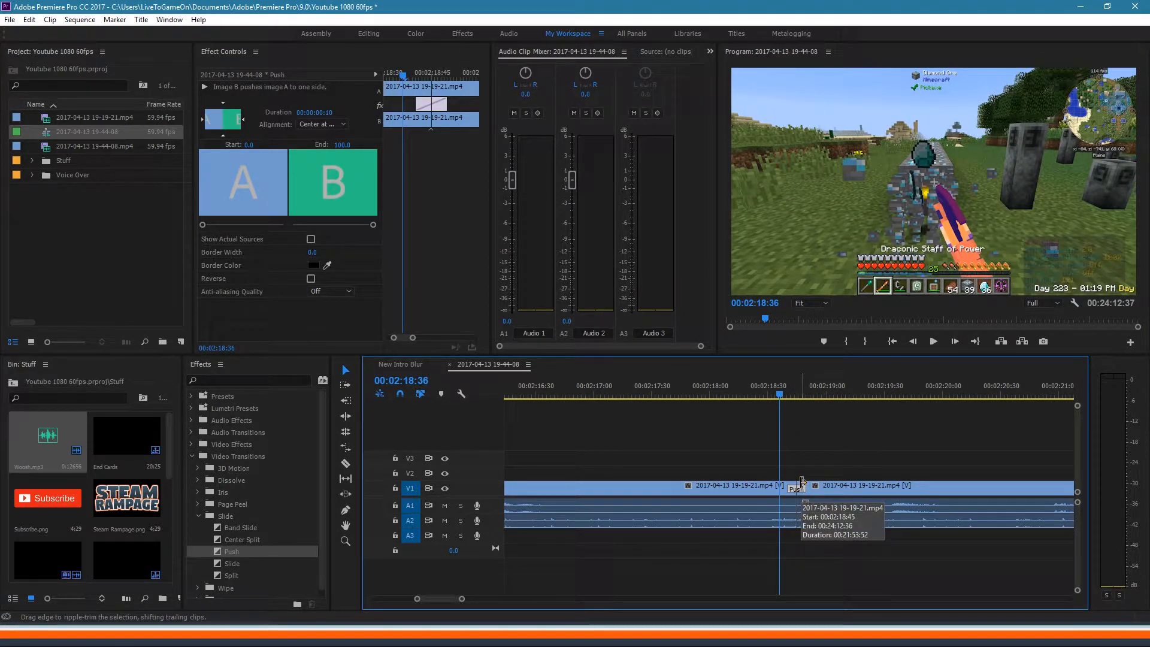
key(ctrl+z)
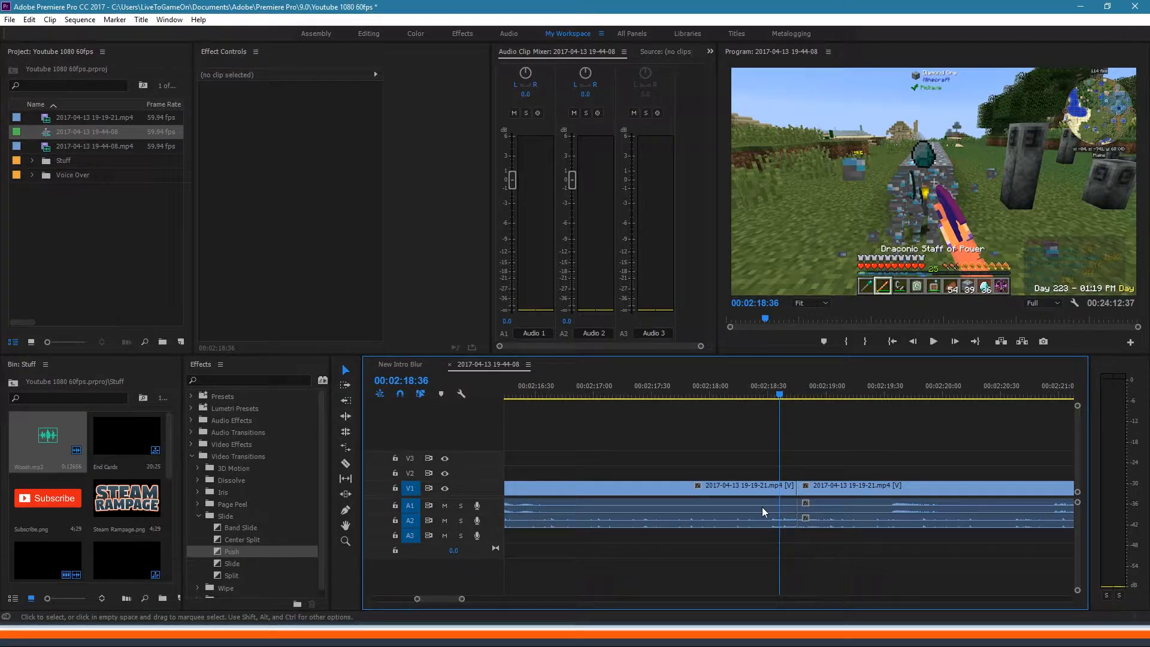
Step: Join Through Edits at the V1 cut near 00:02:18, then zoom the timeline out to 00:24:12:37
right_click(794, 486)
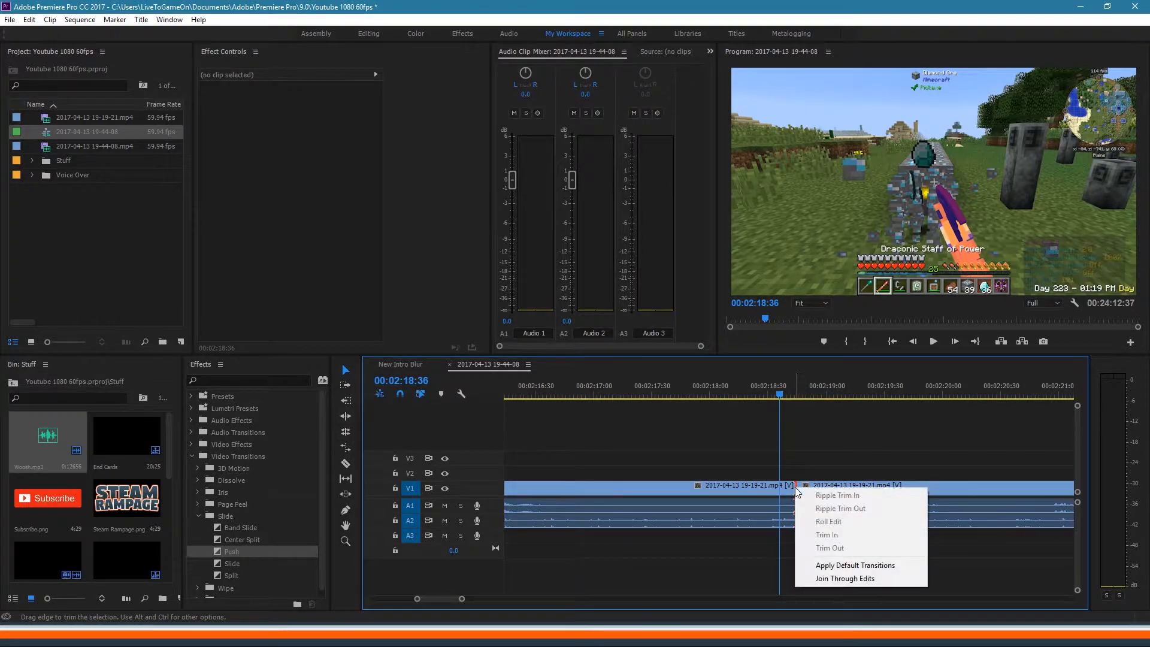
click(824, 580)
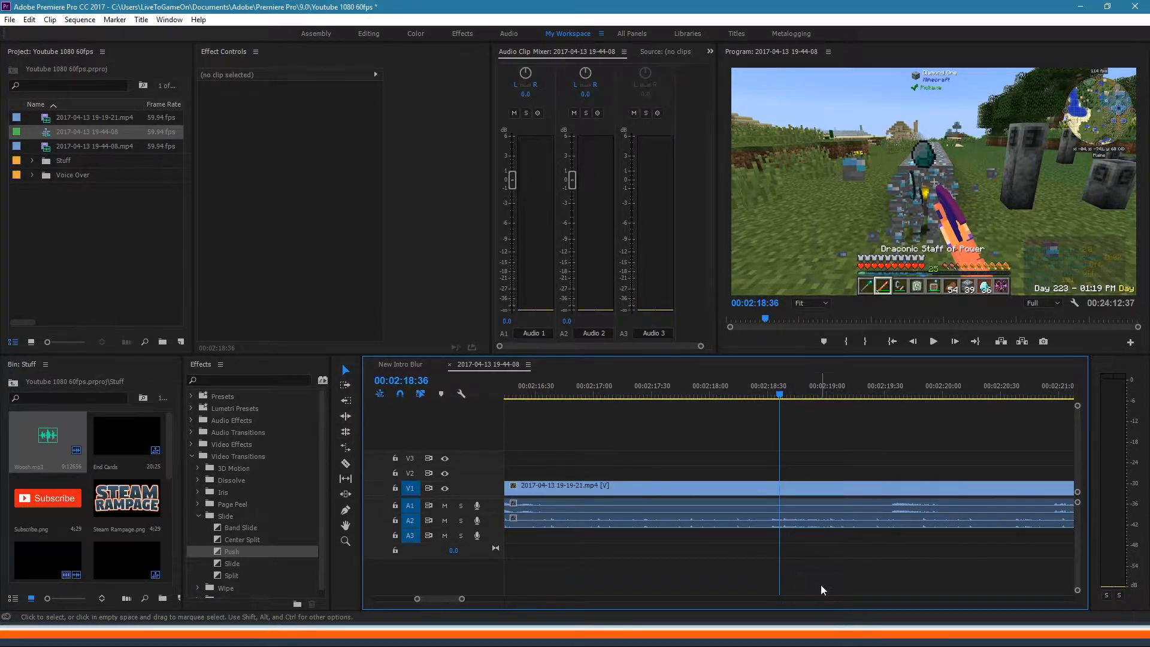
click(634, 393)
click(785, 385)
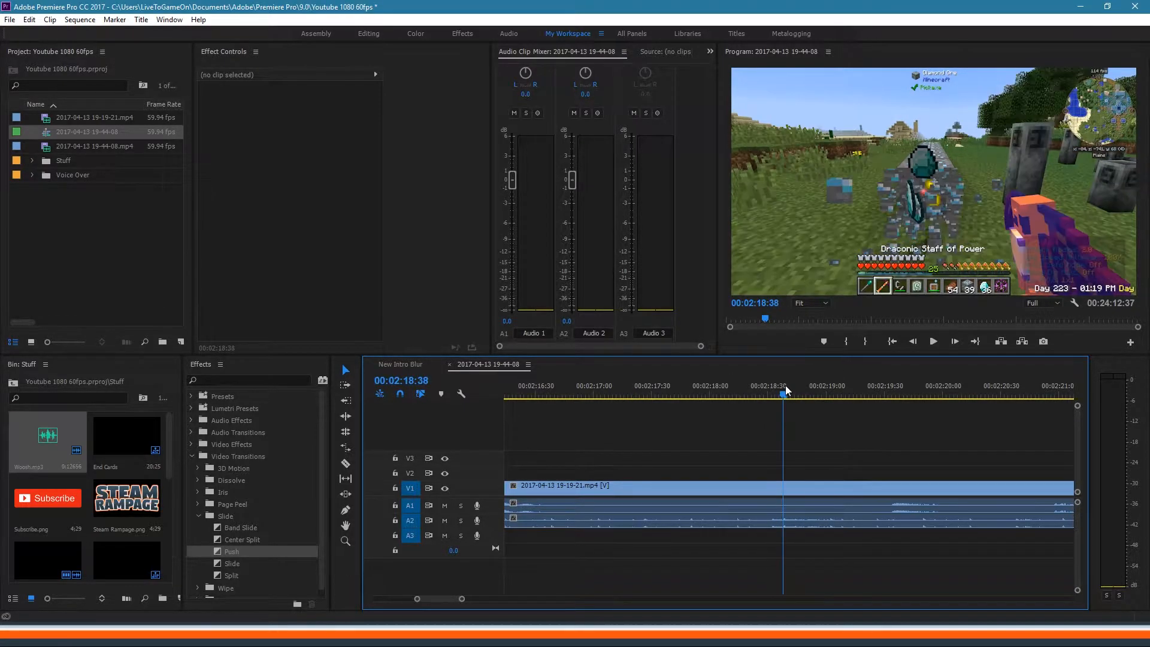
drag(783, 396, 739, 386)
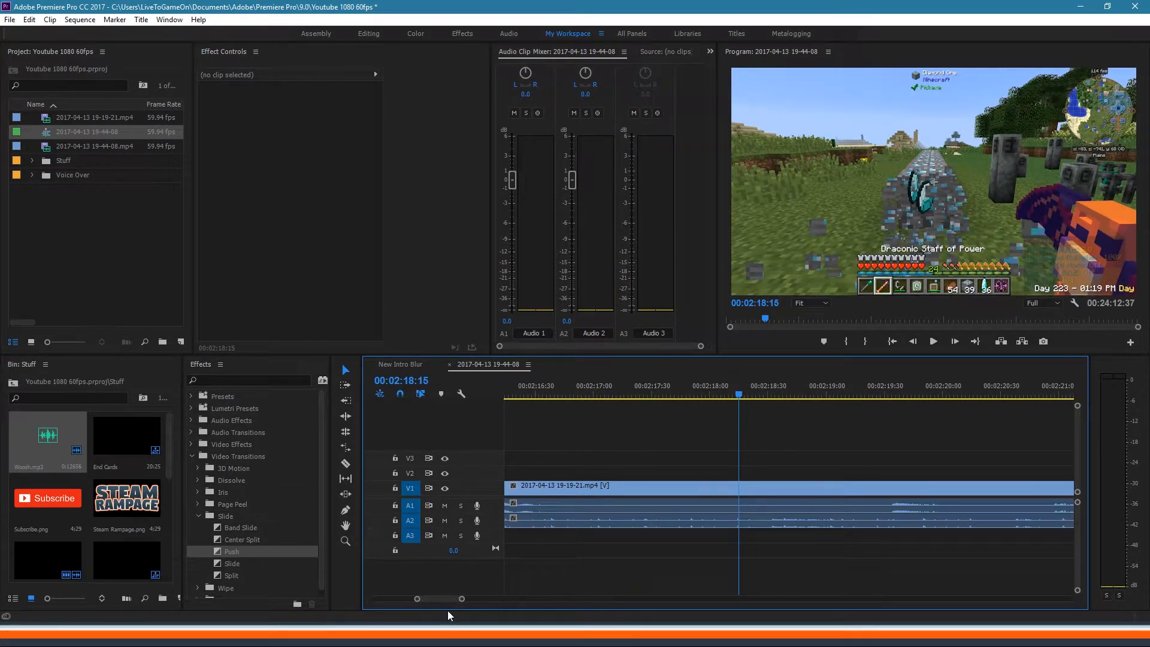
drag(461, 599, 745, 599)
Step: Cut the gameplay clip at 00:24:11:23 and delete the leftover tail piece
click(994, 389)
click(945, 395)
drag(947, 396, 930, 402)
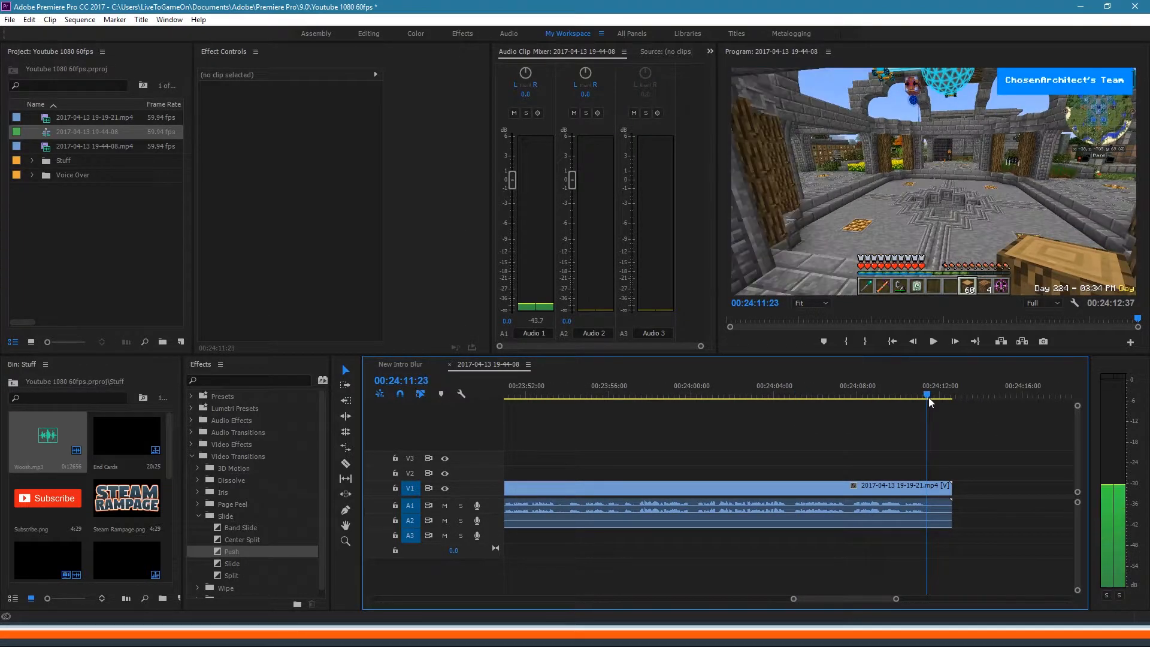
click(863, 488)
key(ctrl+k)
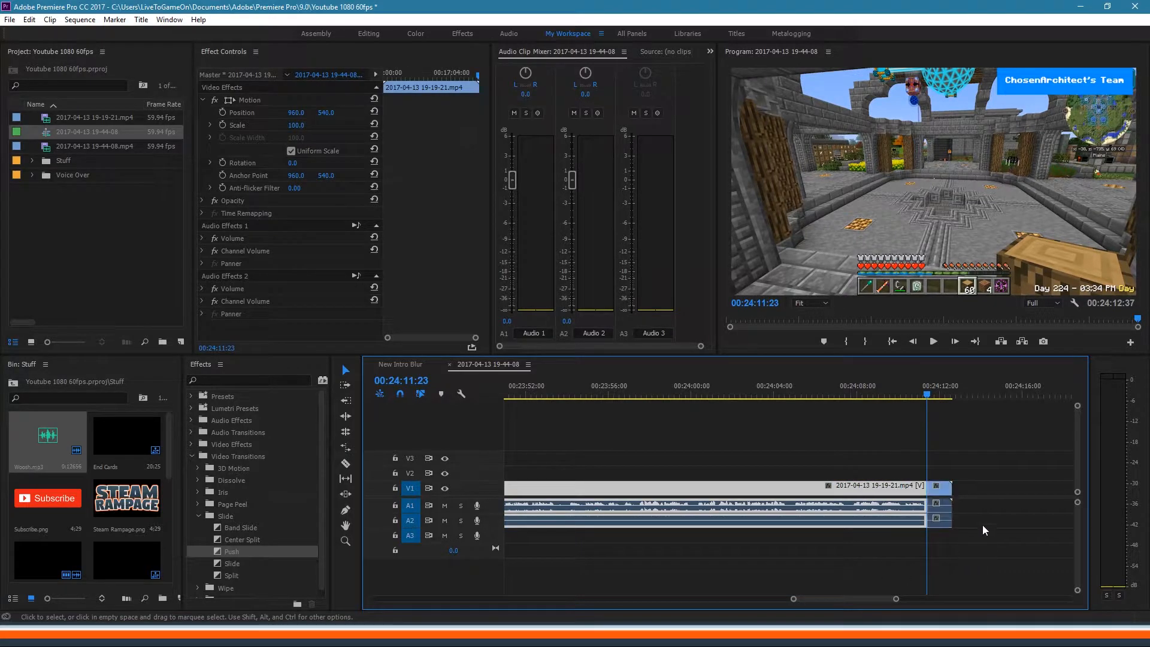
click(939, 518)
key(Delete)
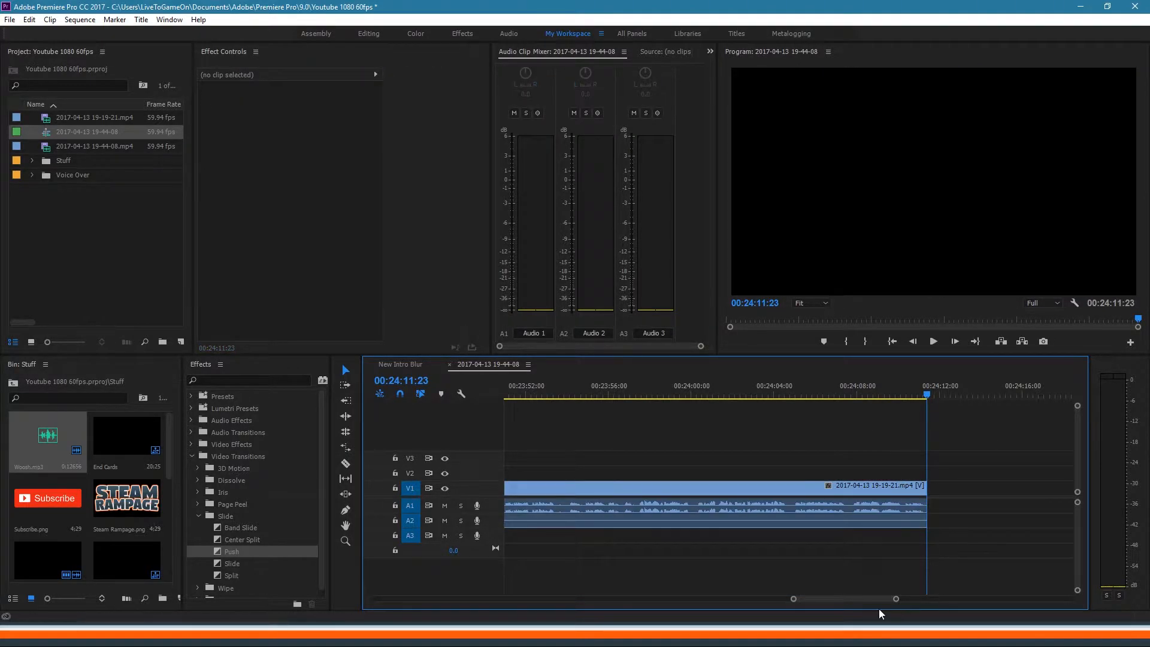
Step: Play back the new ending from 00:24:10:08, then park the playhead at 00:24:10:16
drag(897, 599, 826, 605)
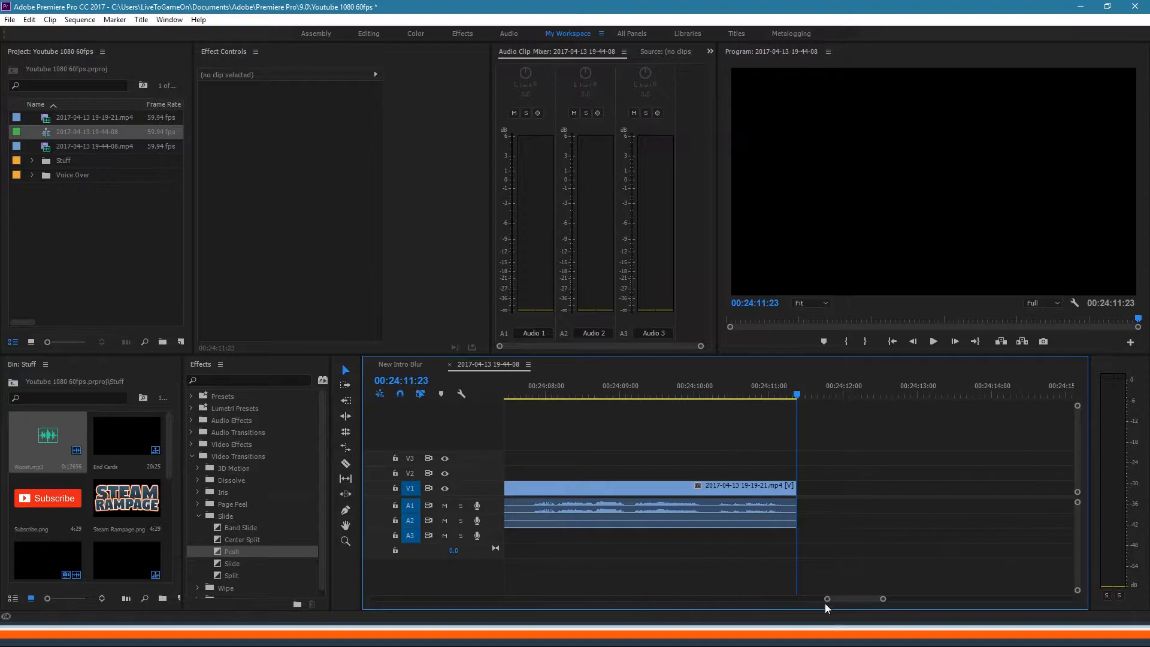
click(706, 387)
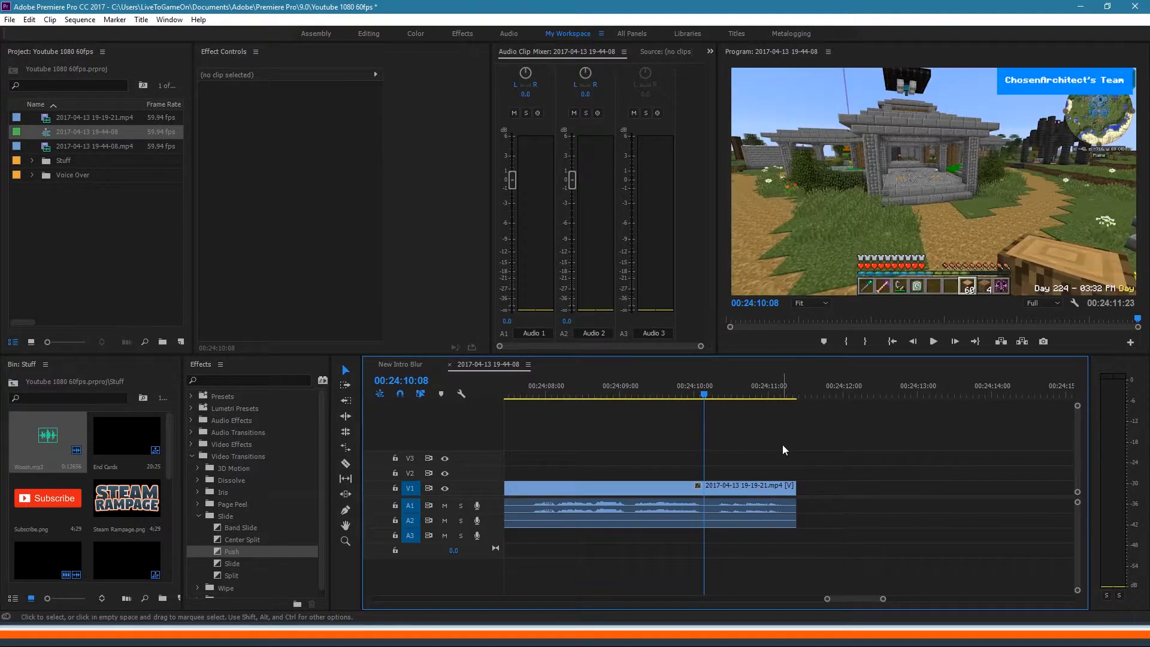
key(space)
key(space)
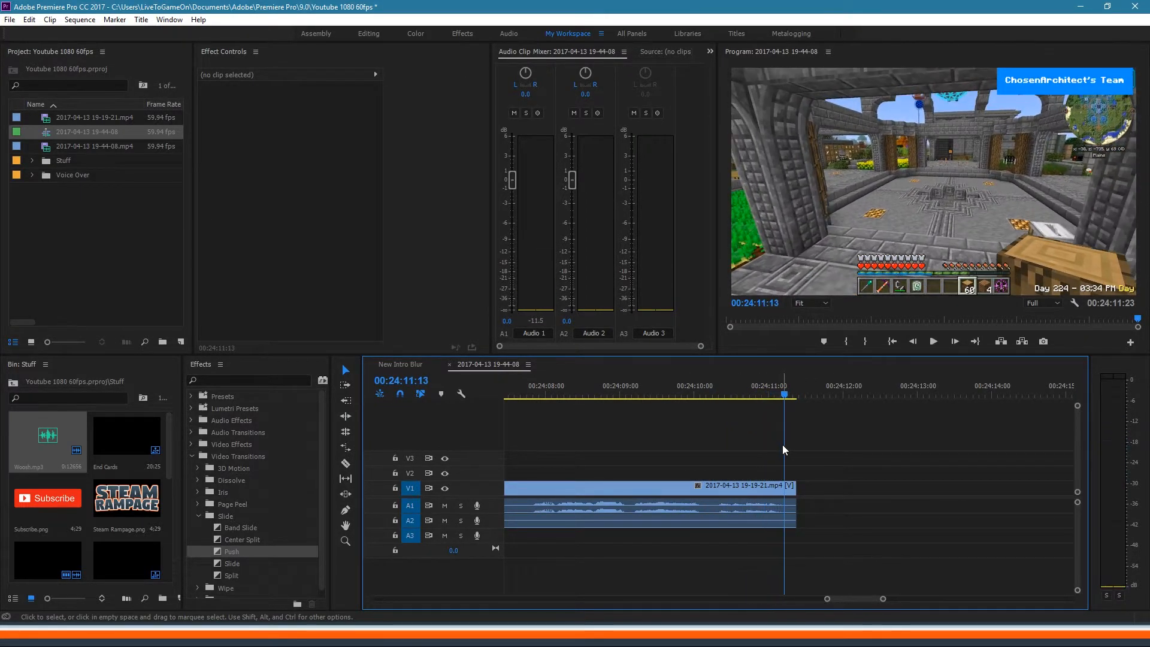
drag(720, 391, 715, 393)
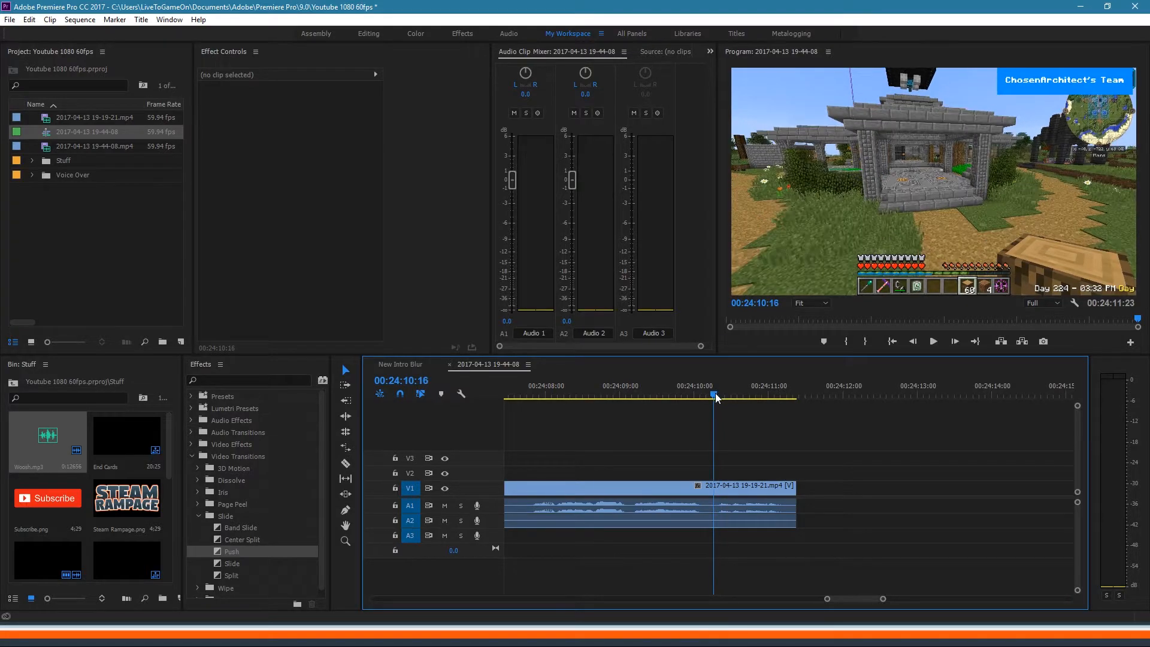
Step: Drop End Cards from the Stuff bin onto V2 at 00:24:10:16 and open its THANKS FOR WATCHING sequence
drag(131, 440, 720, 479)
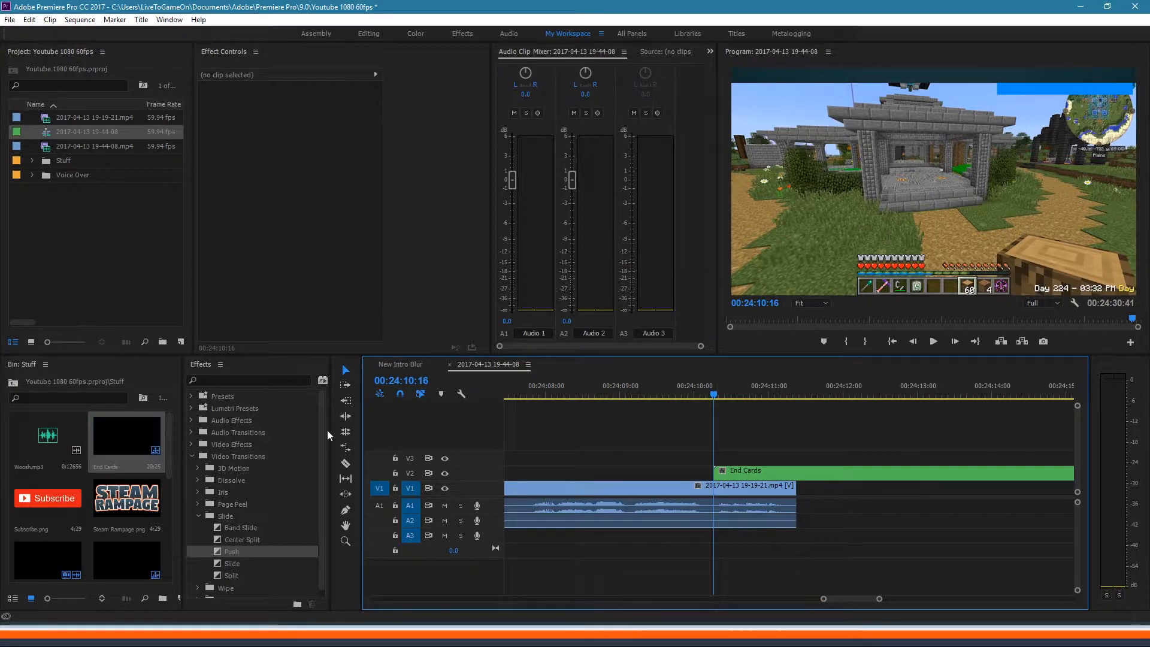
double_click(121, 435)
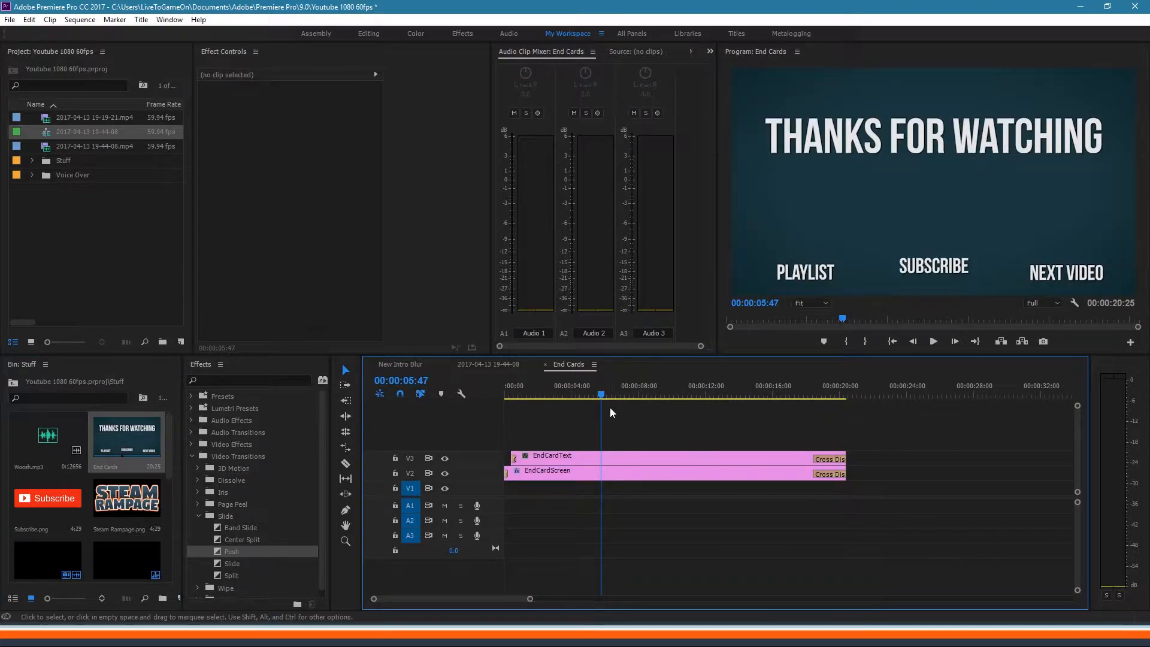
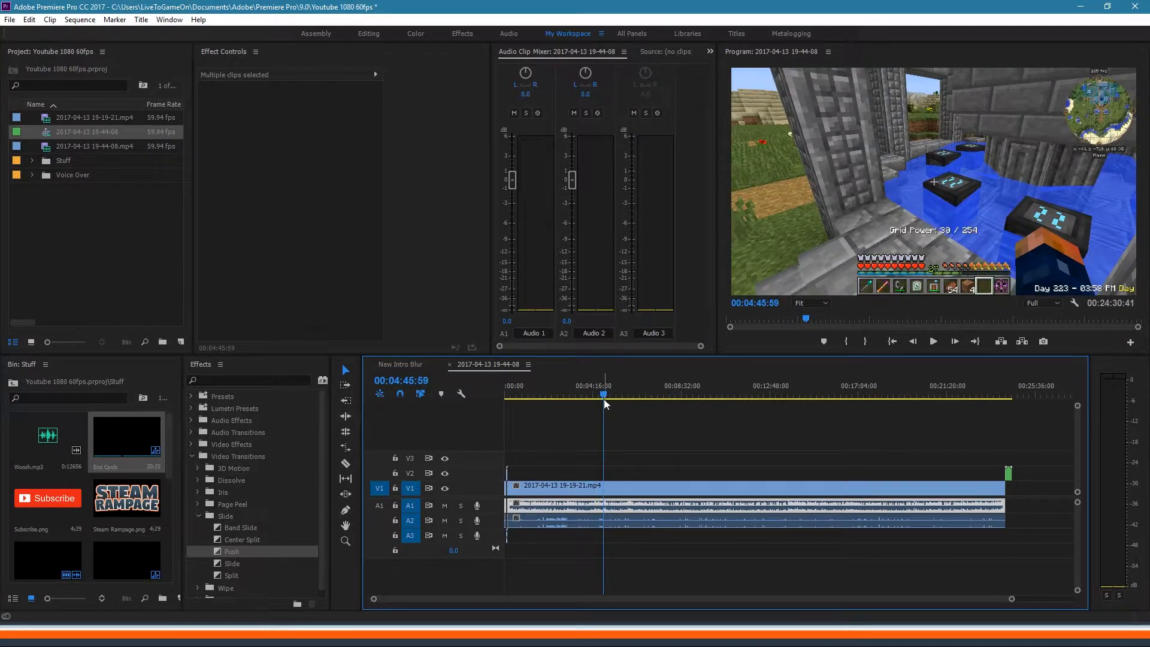
key(space)
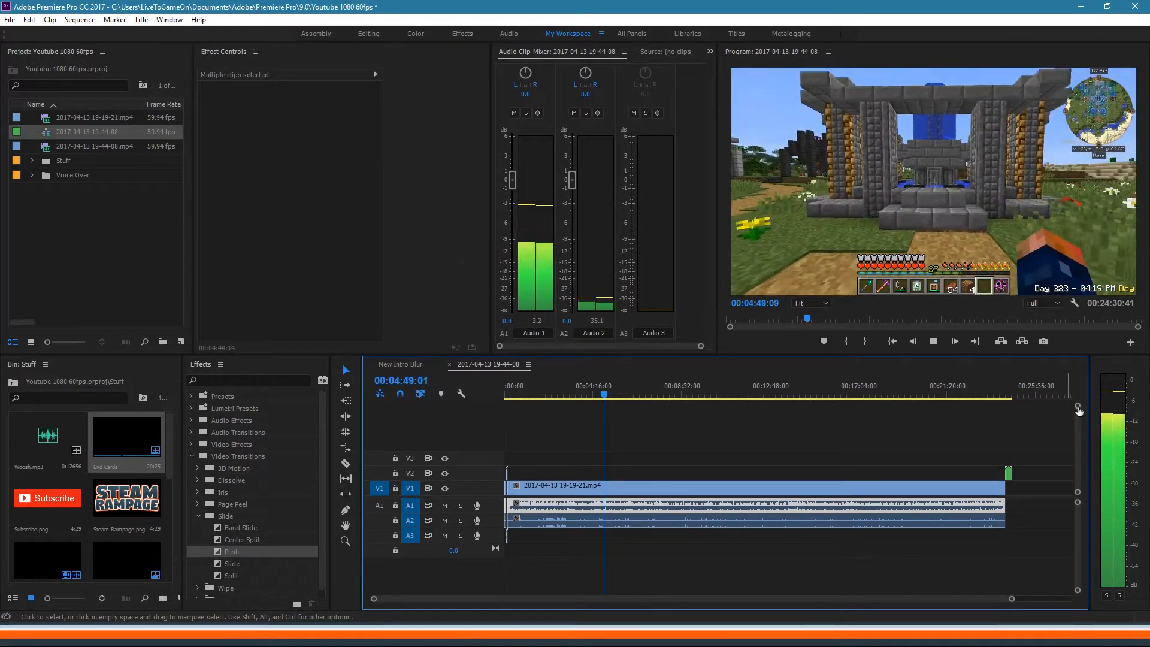
key(space)
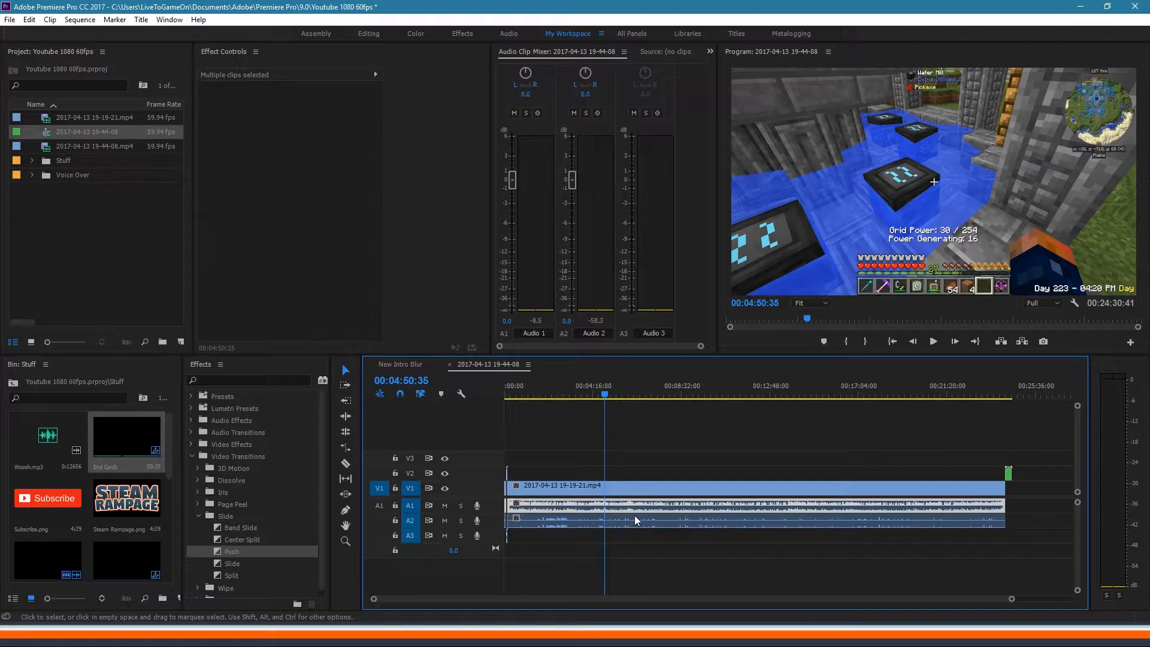
click(728, 393)
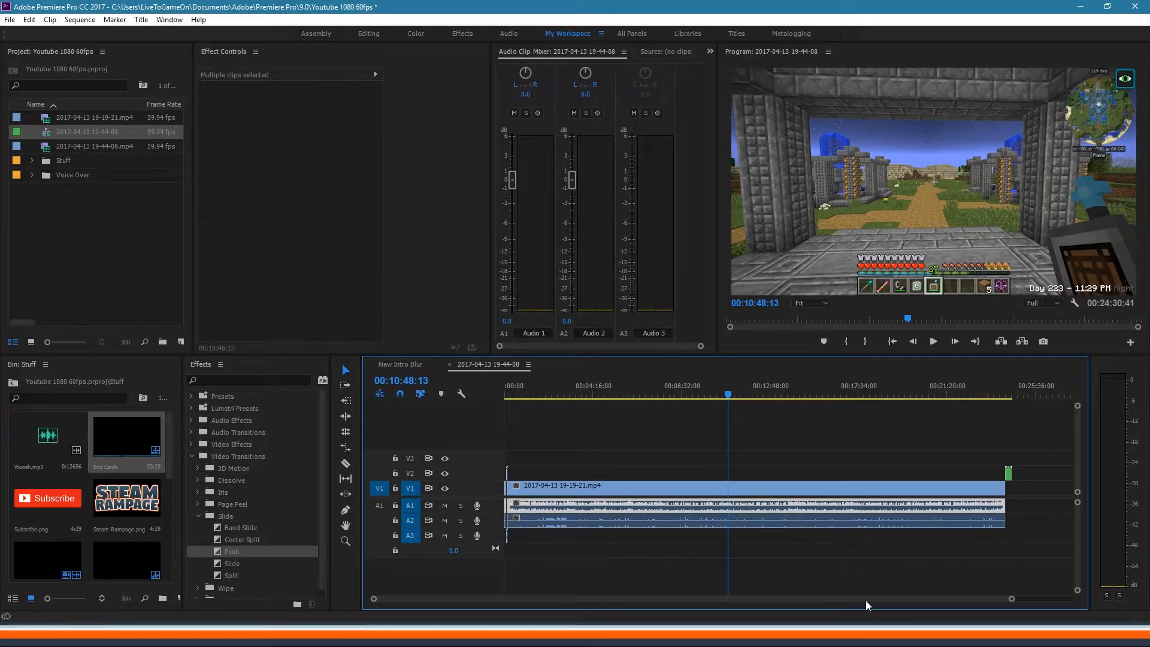
mouse_move(1012, 600)
mouse_down()
mouse_move(980, 606)
mouse_move(1011, 599)
mouse_move(999, 603)
mouse_up()
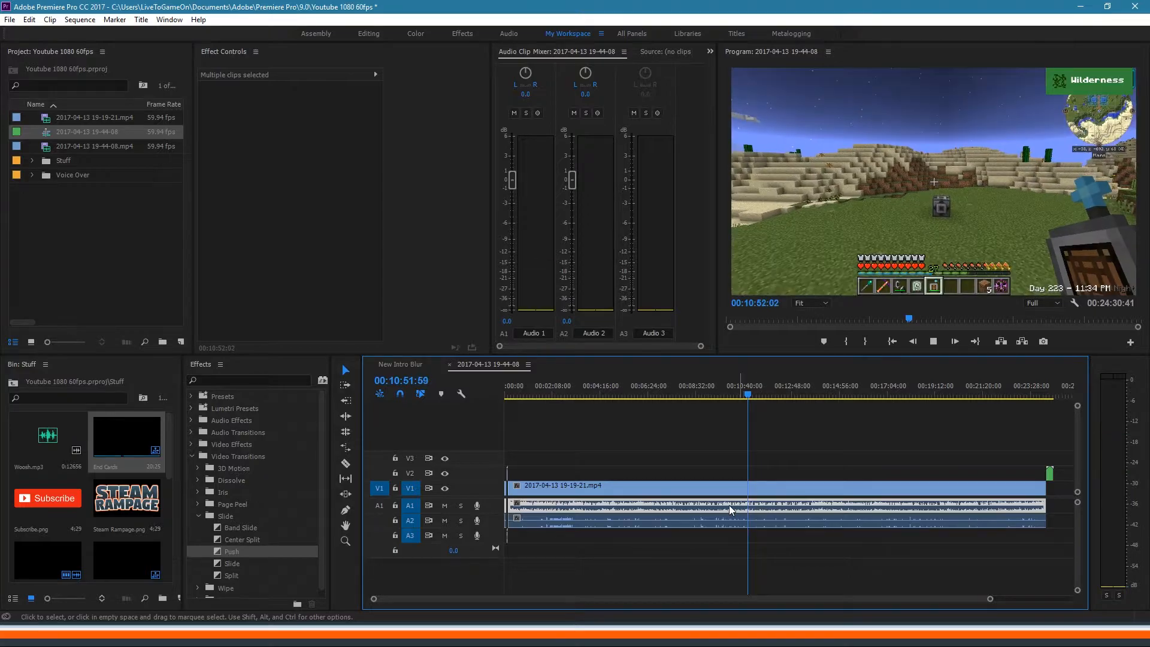
click(617, 393)
key(space)
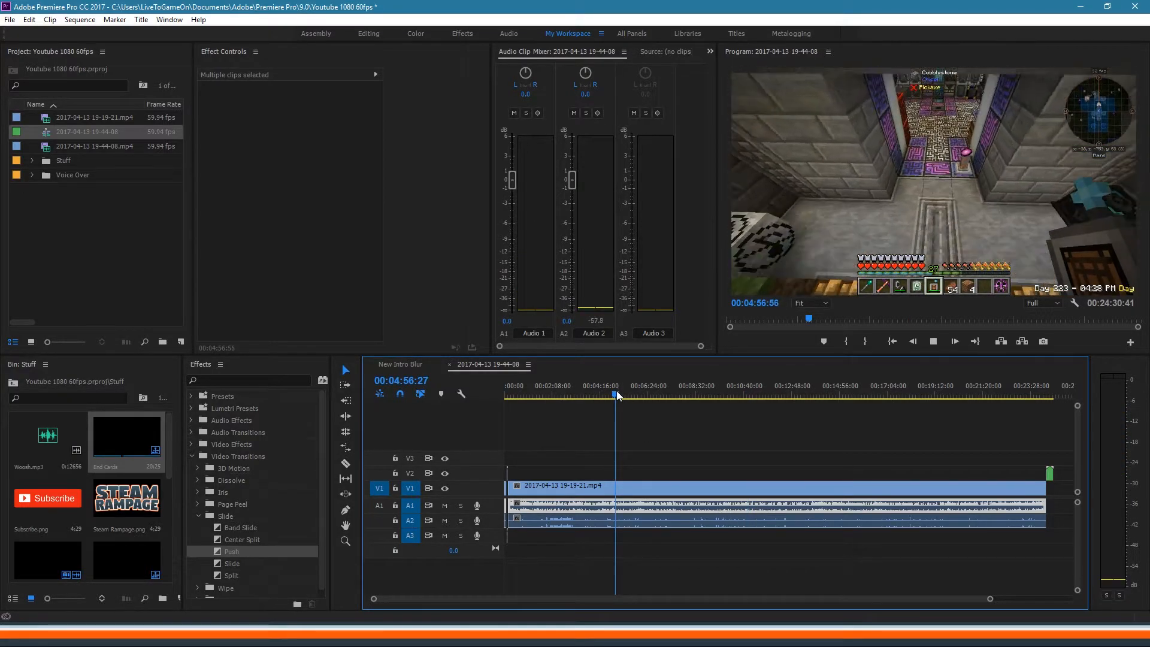
key(space)
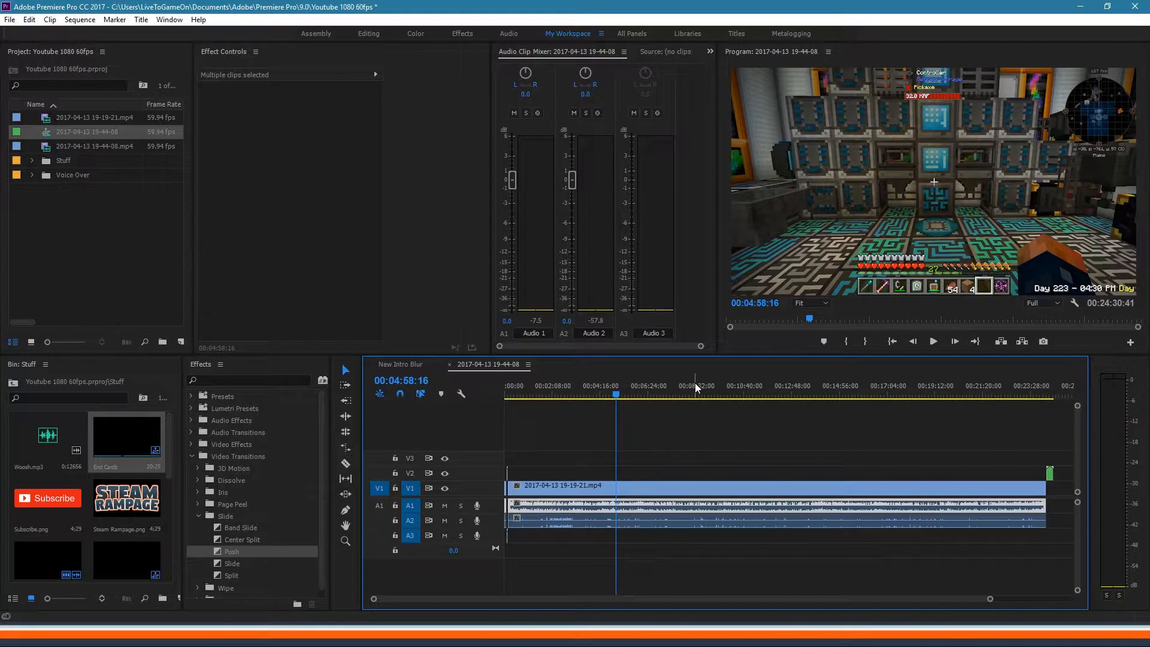
Step: Raise the selected gameplay audio gain by 2 dB
key(g)
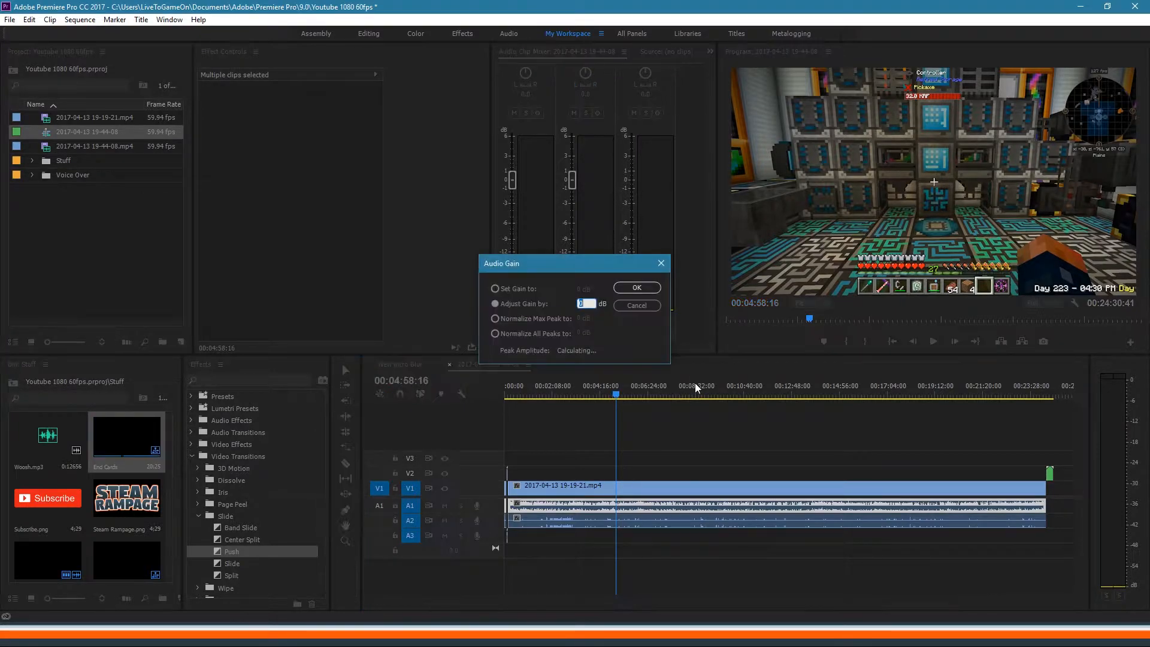
text(2)
click(646, 286)
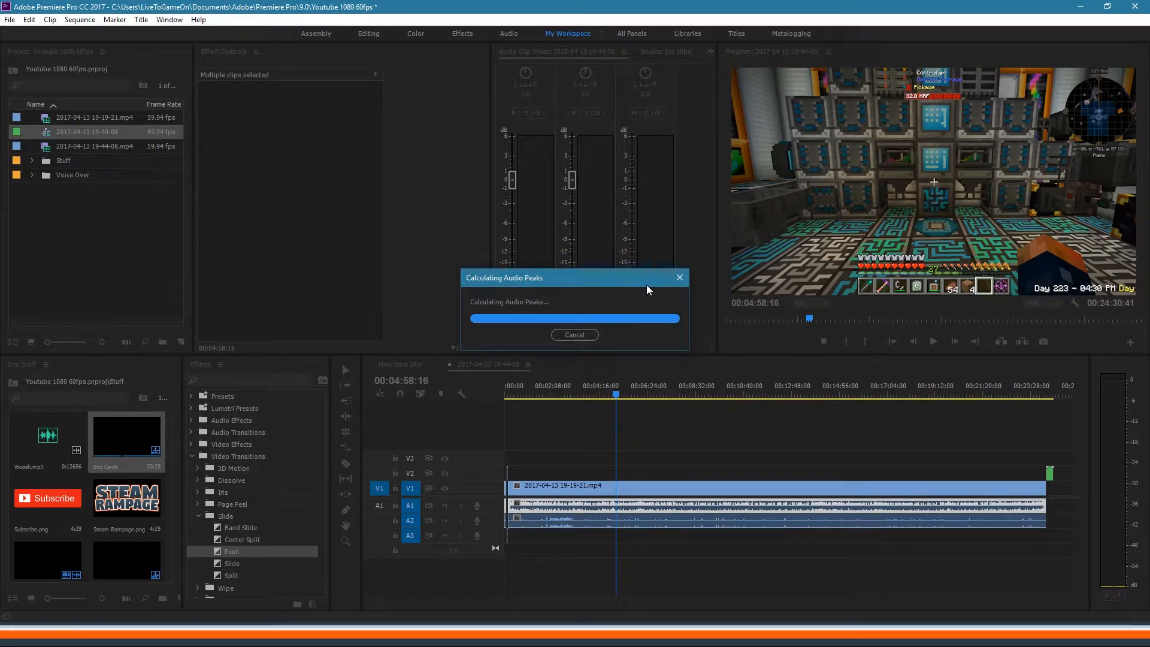
Step: Listen near the ten- and five-minute marks, then play from the sequence start
click(734, 388)
key(space)
key(space)
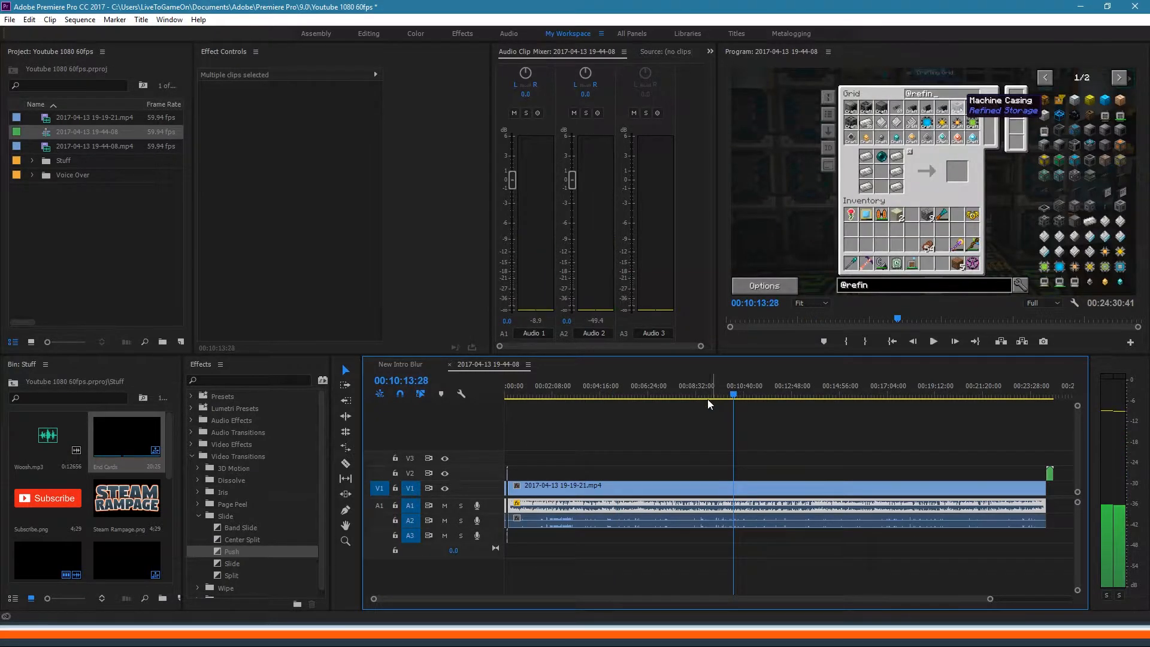
click(625, 388)
key(space)
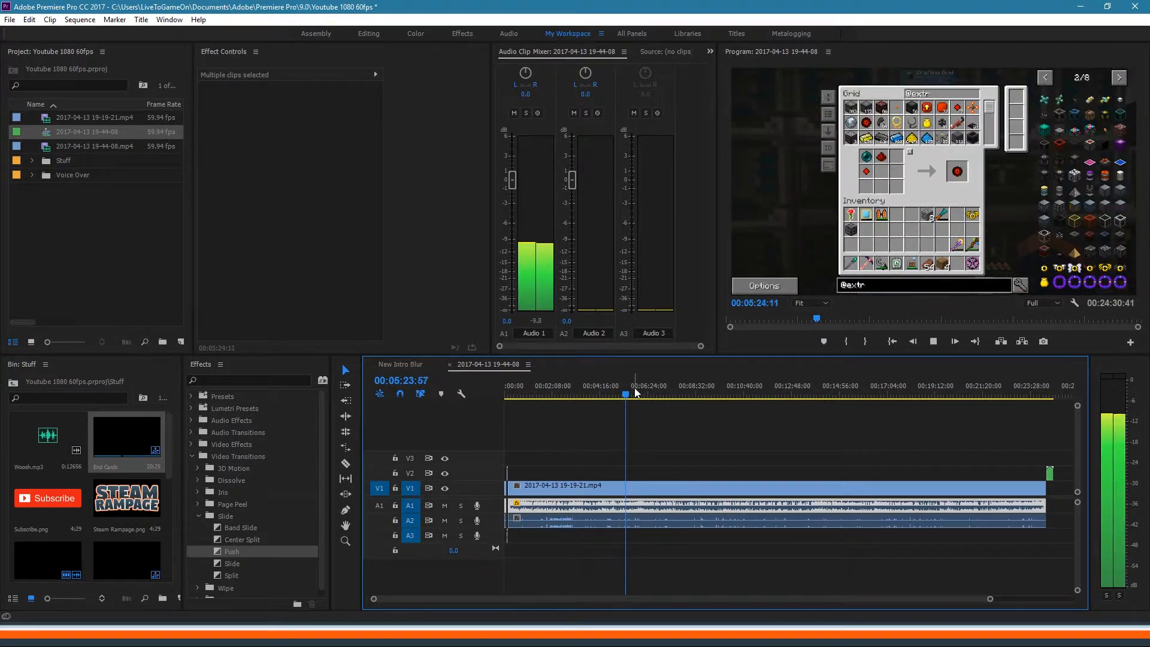
drag(635, 392, 467, 395)
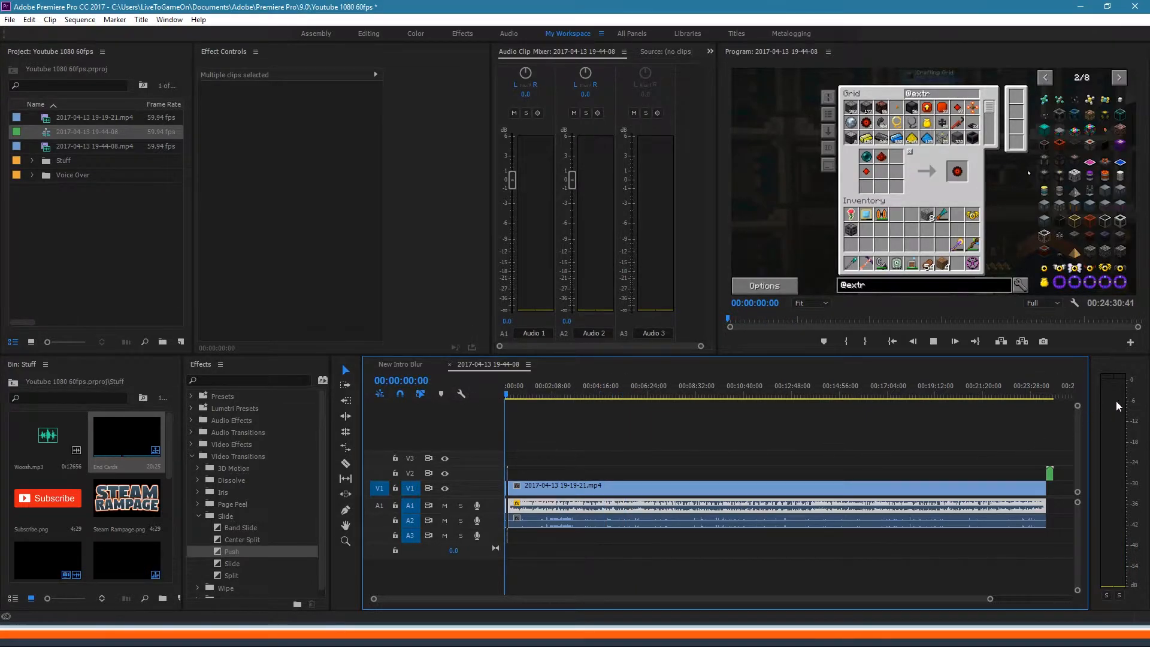
key(space)
key(space)
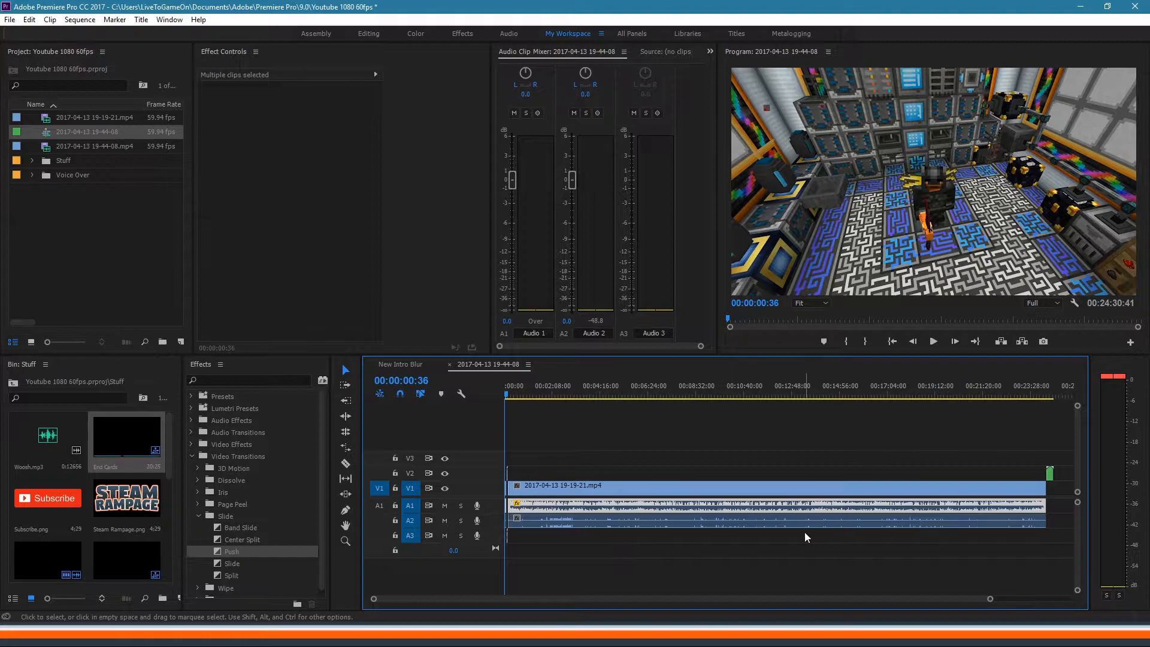
Step: Drag the Youtube Mic preset from Presets onto the A1 gameplay audio clip and view its effects
click(693, 396)
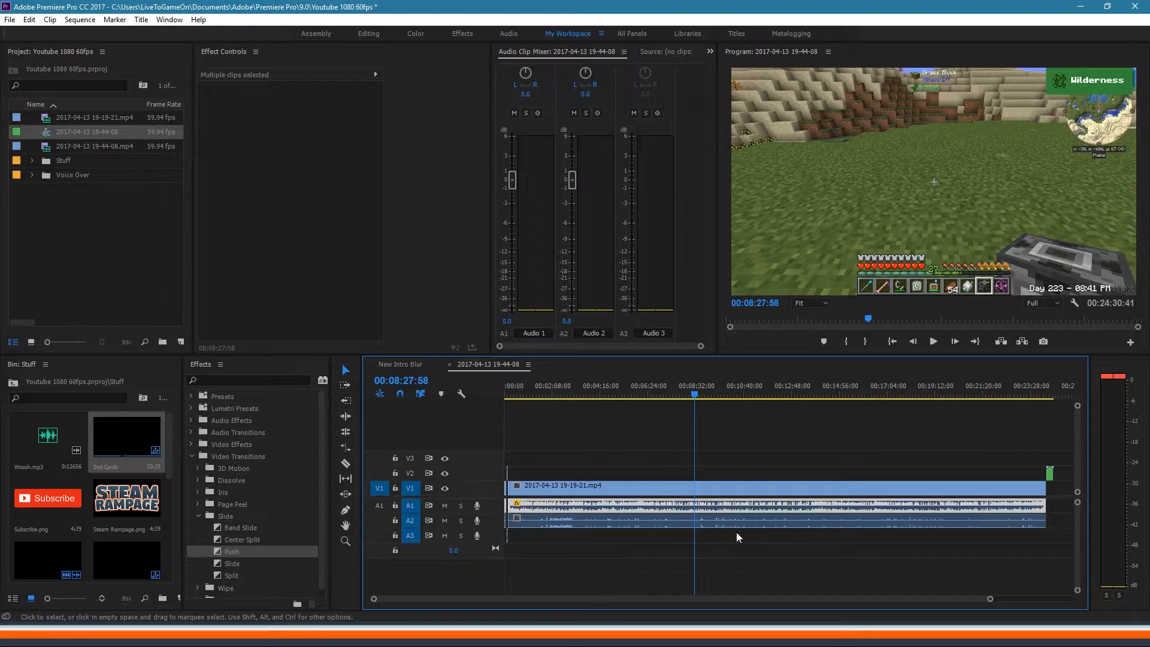
click(193, 397)
click(193, 396)
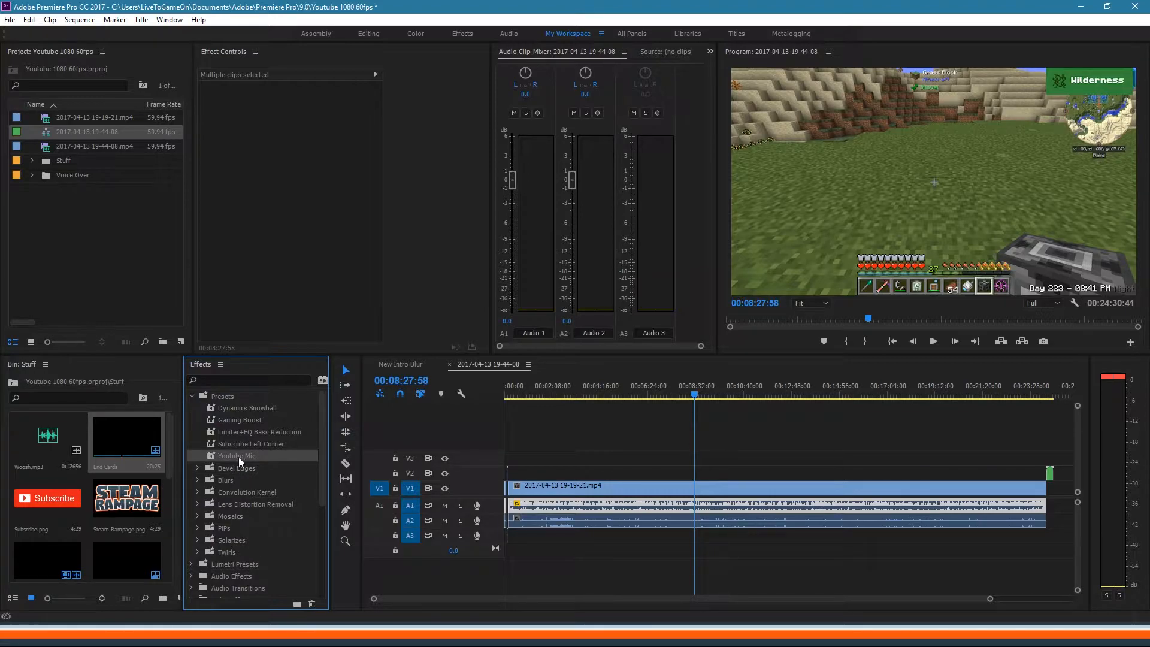
drag(261, 457, 559, 505)
click(606, 508)
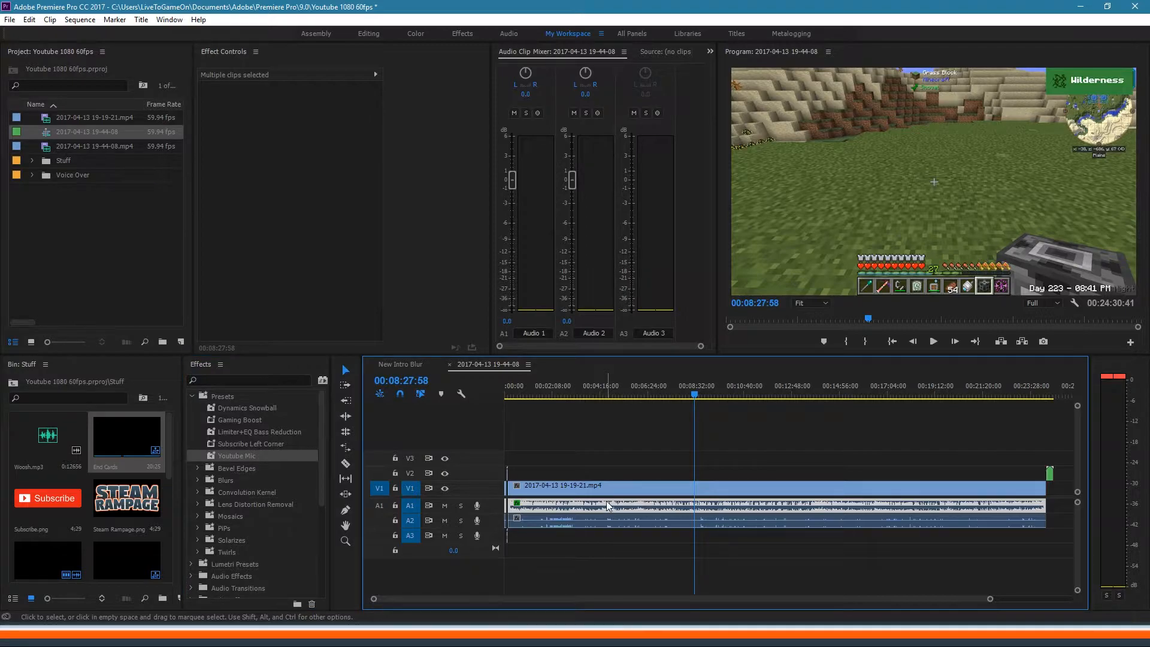
click(611, 504)
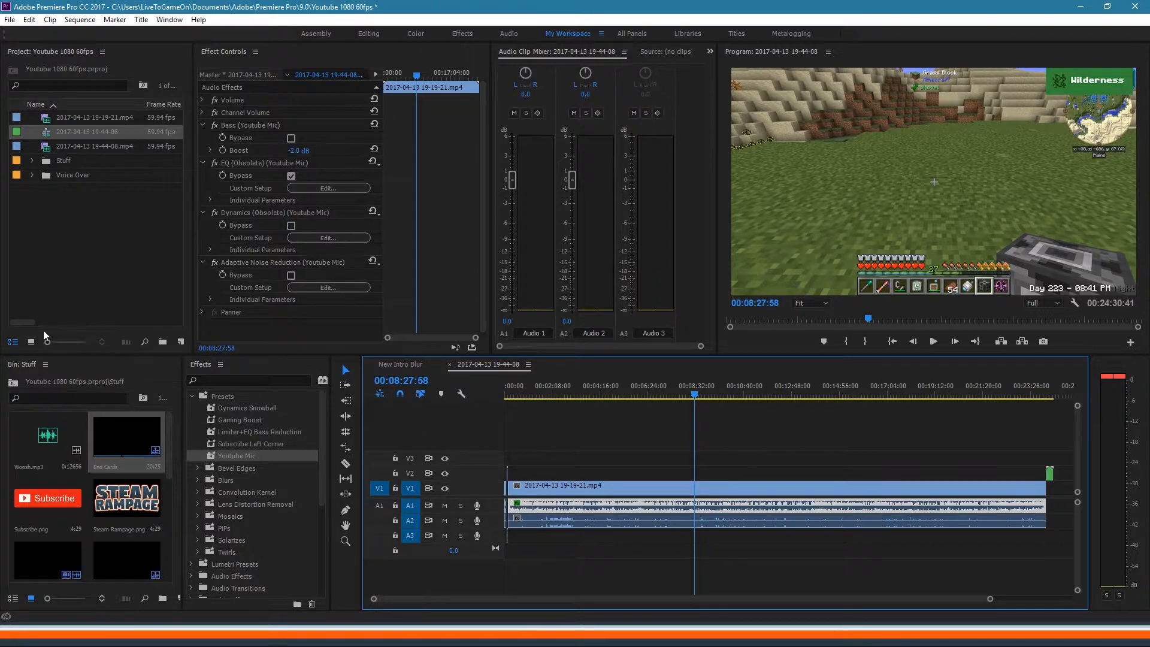
Step: Dismiss the invalid font family warning and clear all logged warning events
click(63, 163)
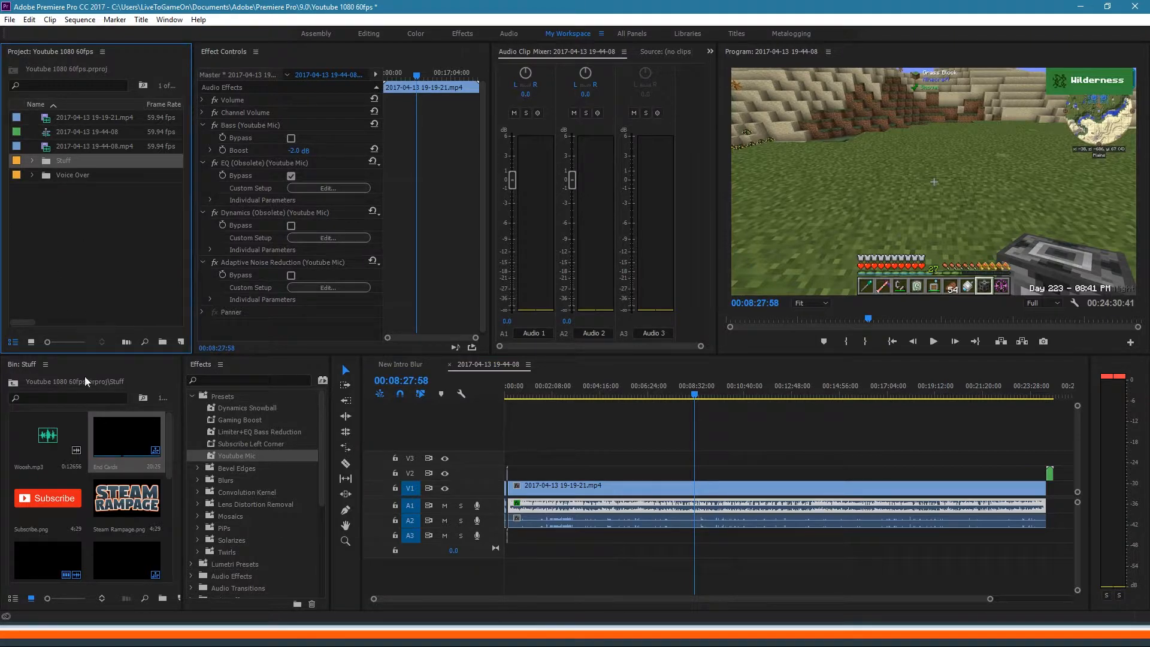
click(29, 365)
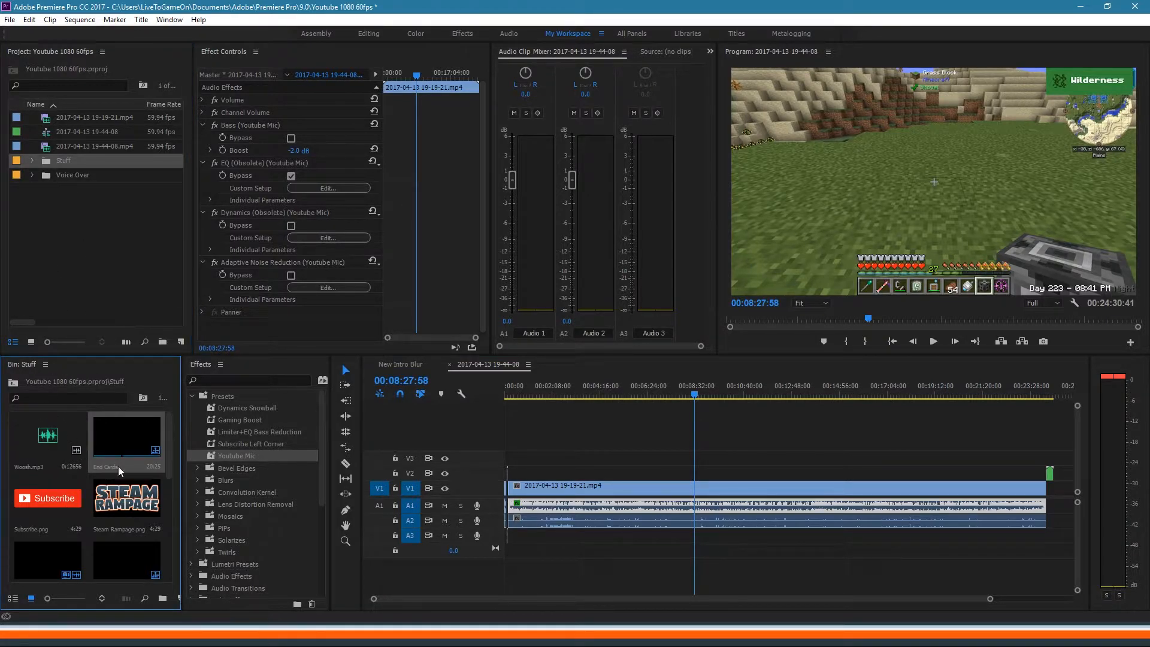
scroll(96, 478, down, 5)
scroll(96, 477, up, 5)
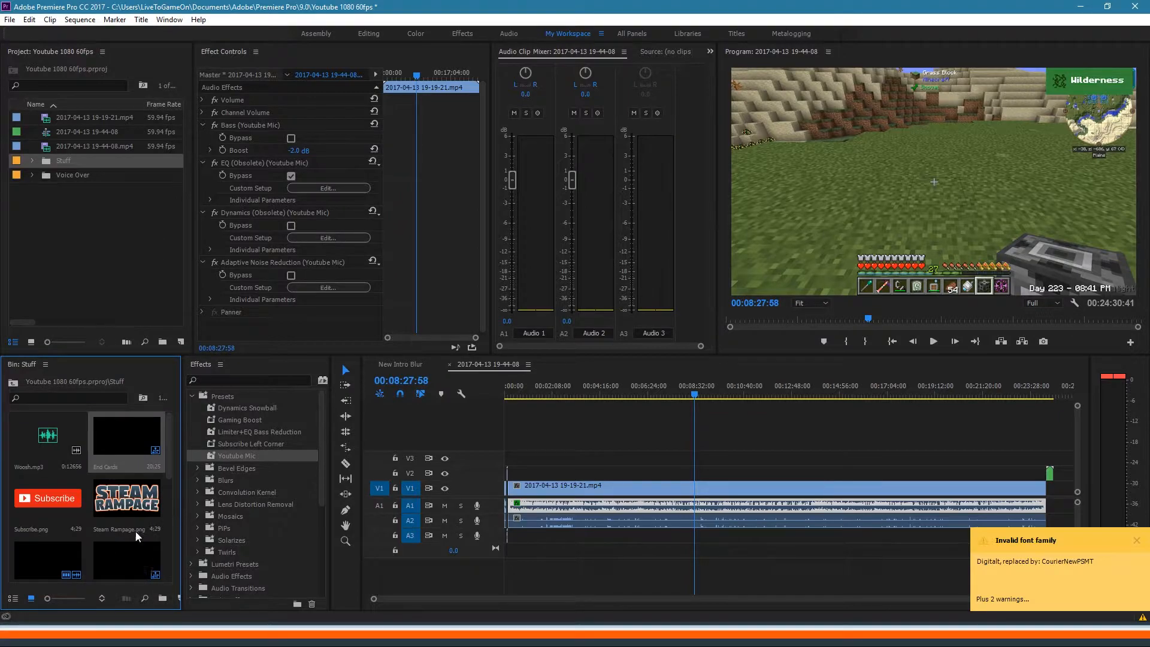
click(1136, 540)
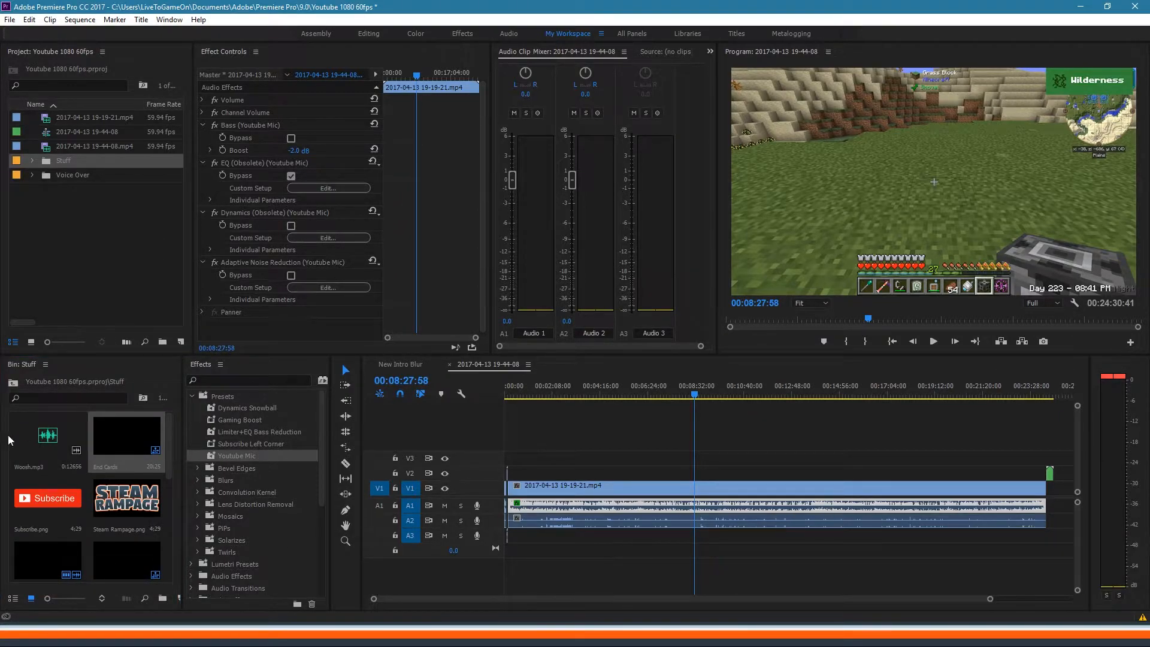
click(122, 236)
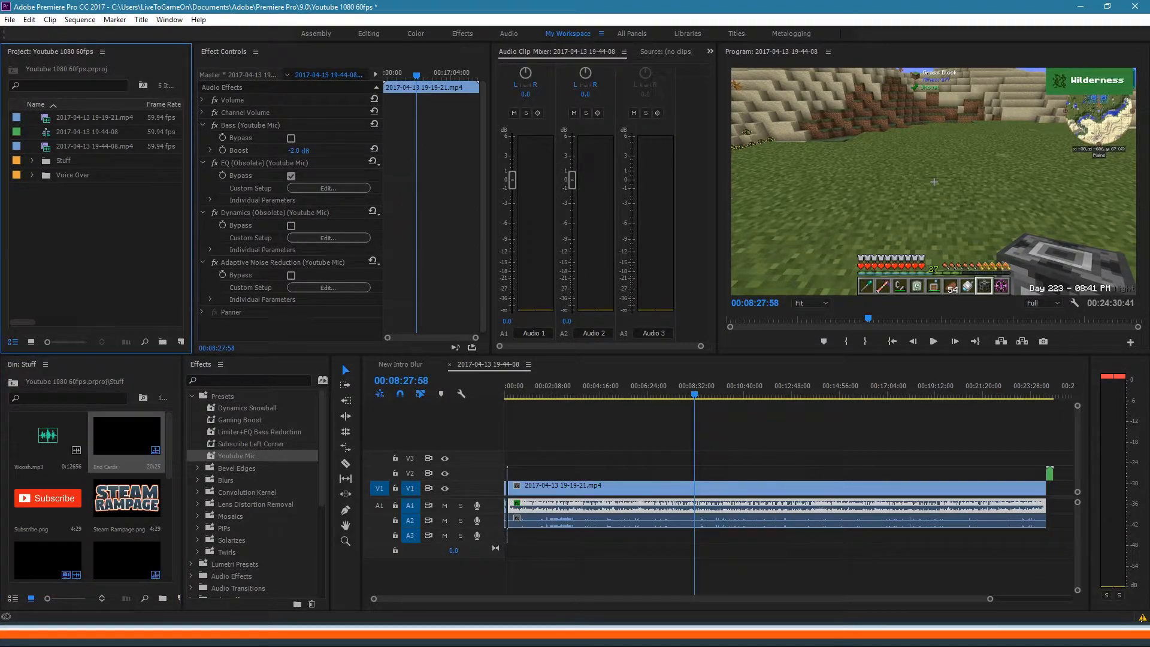
double_click(1143, 617)
click(410, 125)
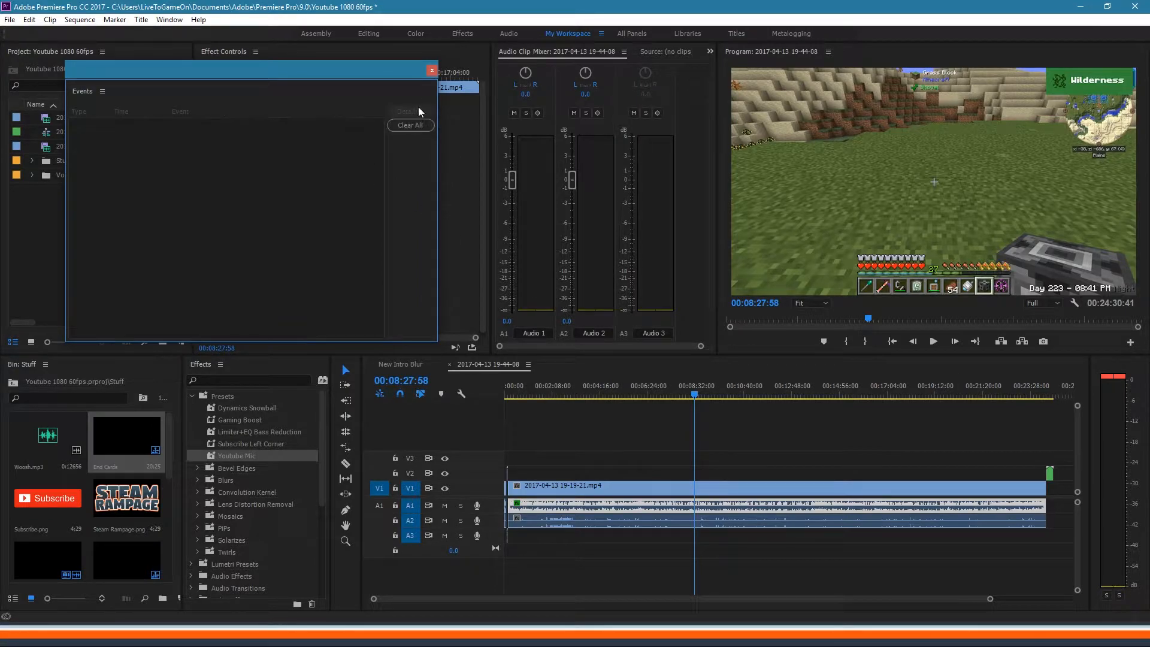
click(432, 71)
click(89, 287)
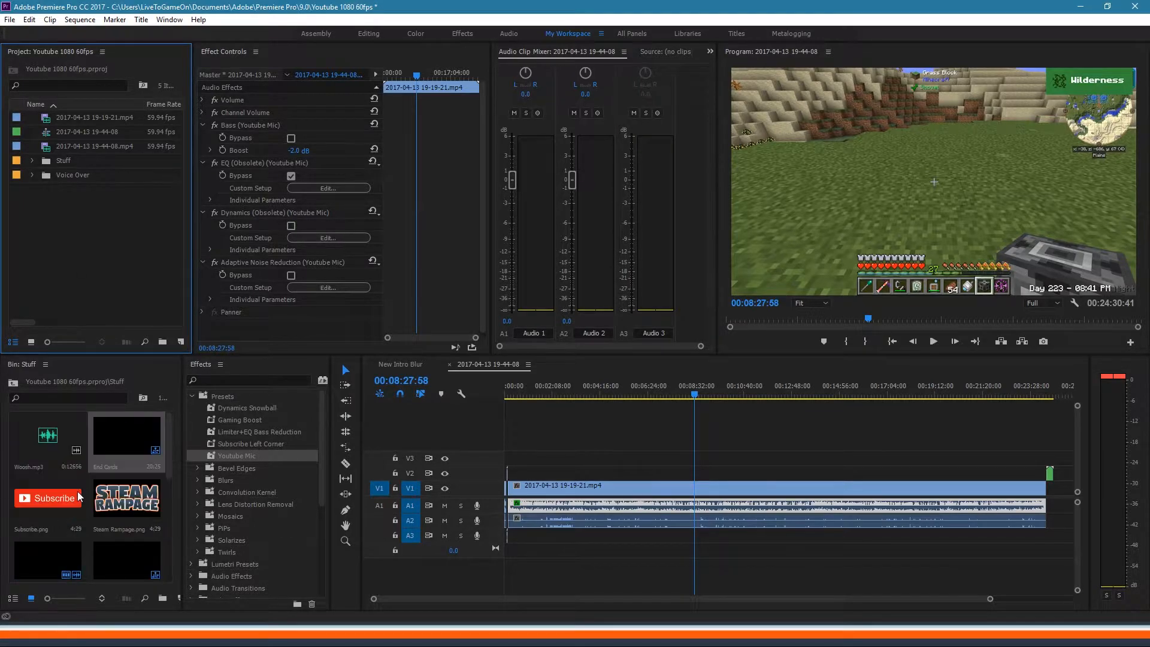
scroll(78, 496, down, 3)
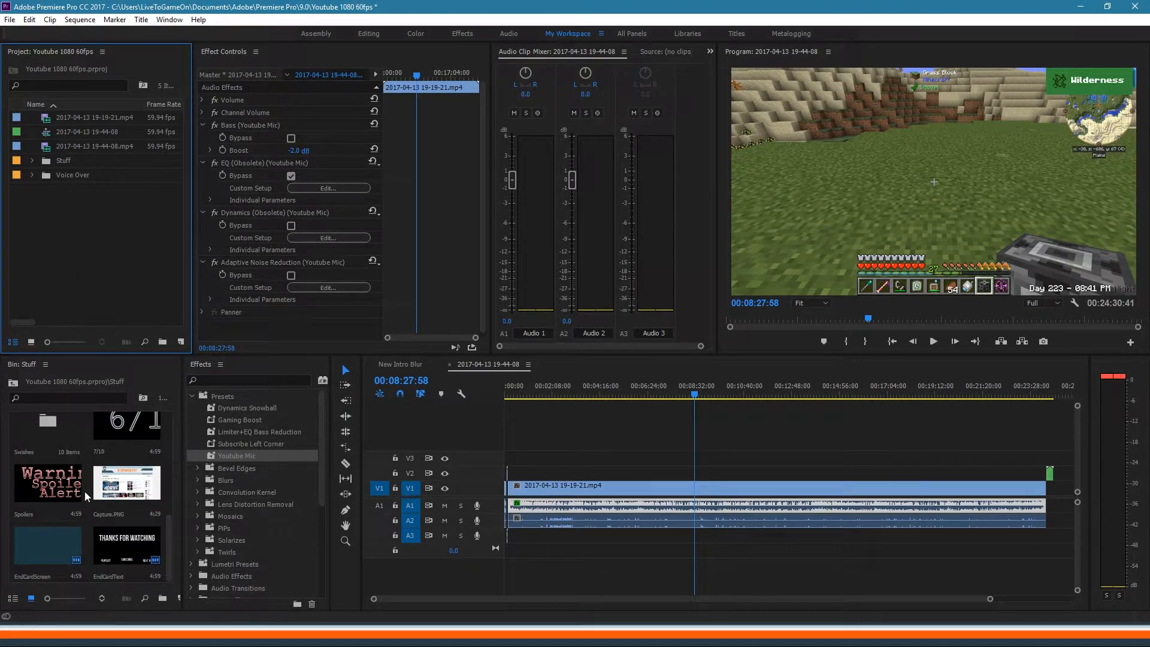
scroll(82, 492, up, 3)
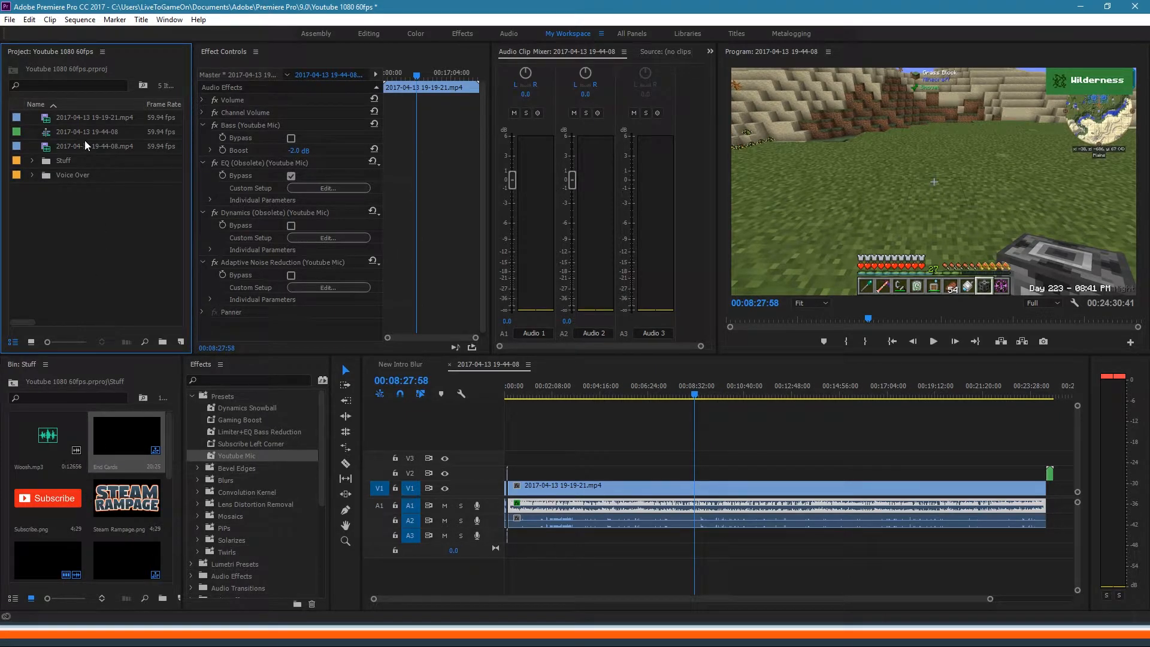
Step: Inspect the Youtube Mic EQ and Dynamics custom settings without changing them
click(273, 164)
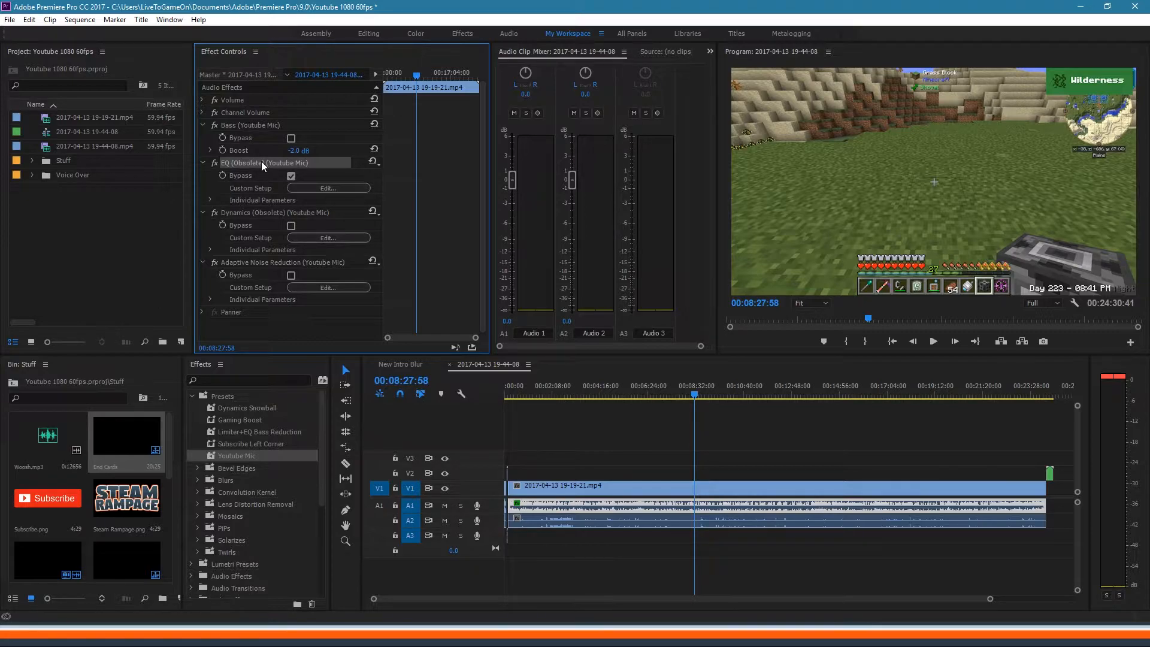
click(318, 188)
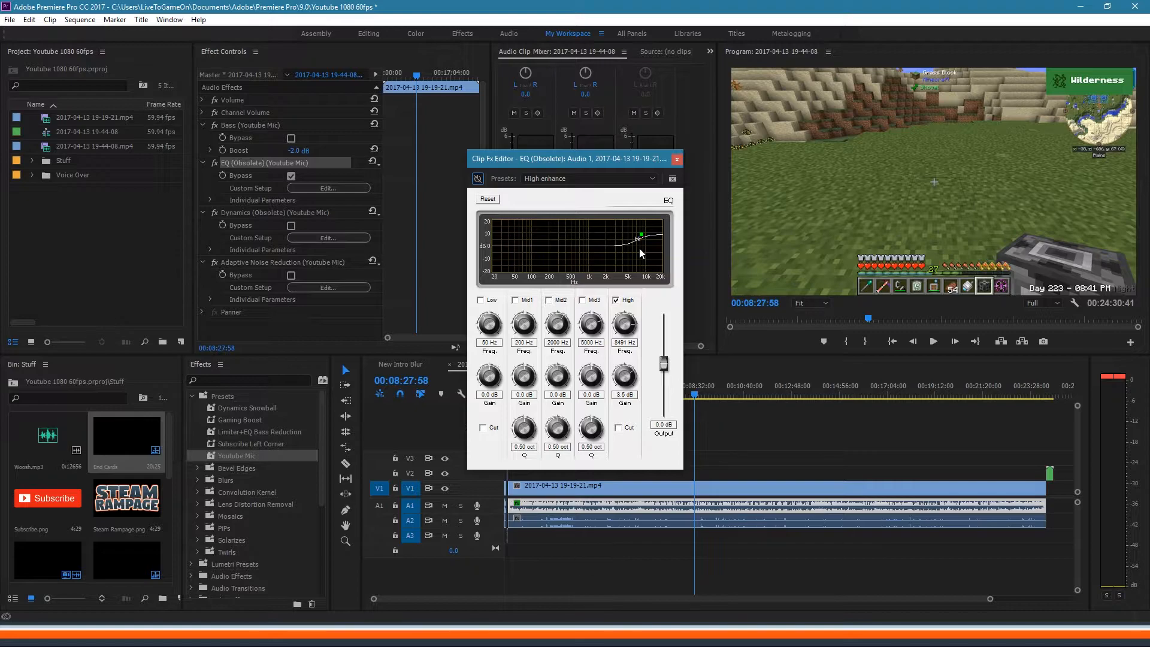
click(677, 160)
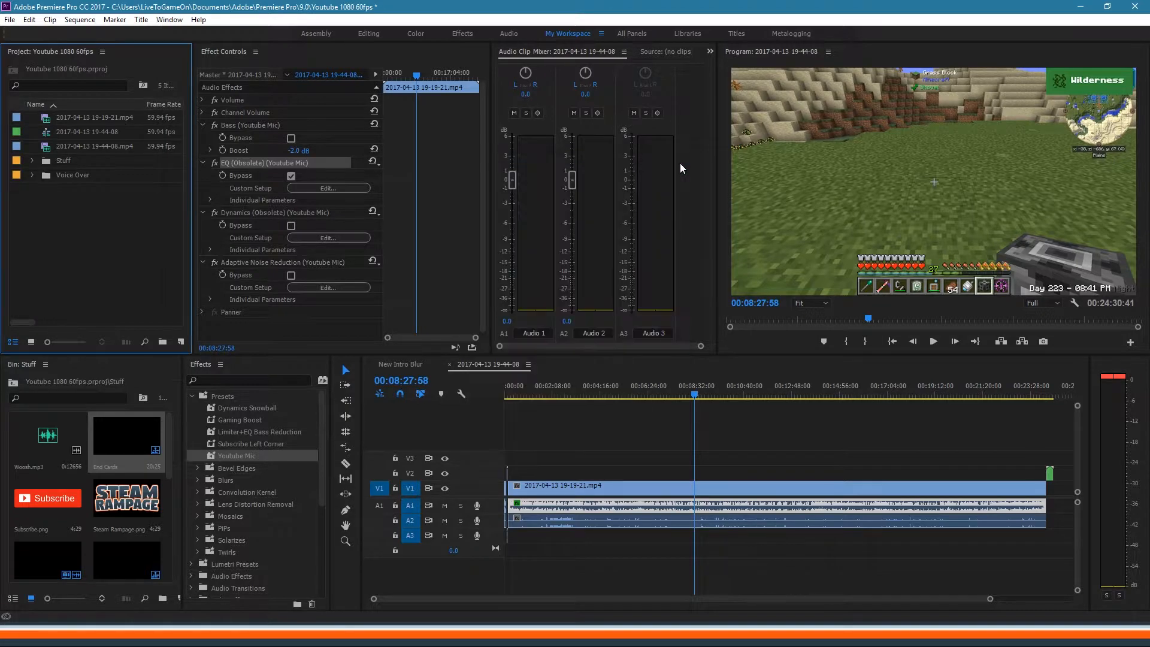
click(289, 215)
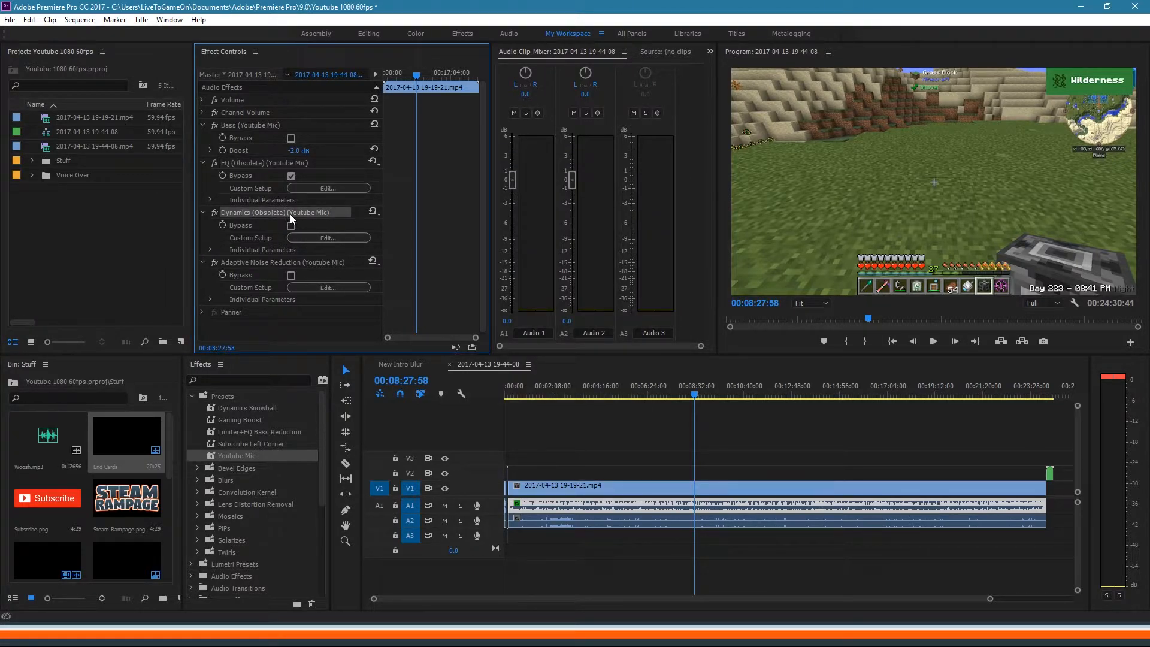
click(340, 237)
drag(277, 107, 595, 189)
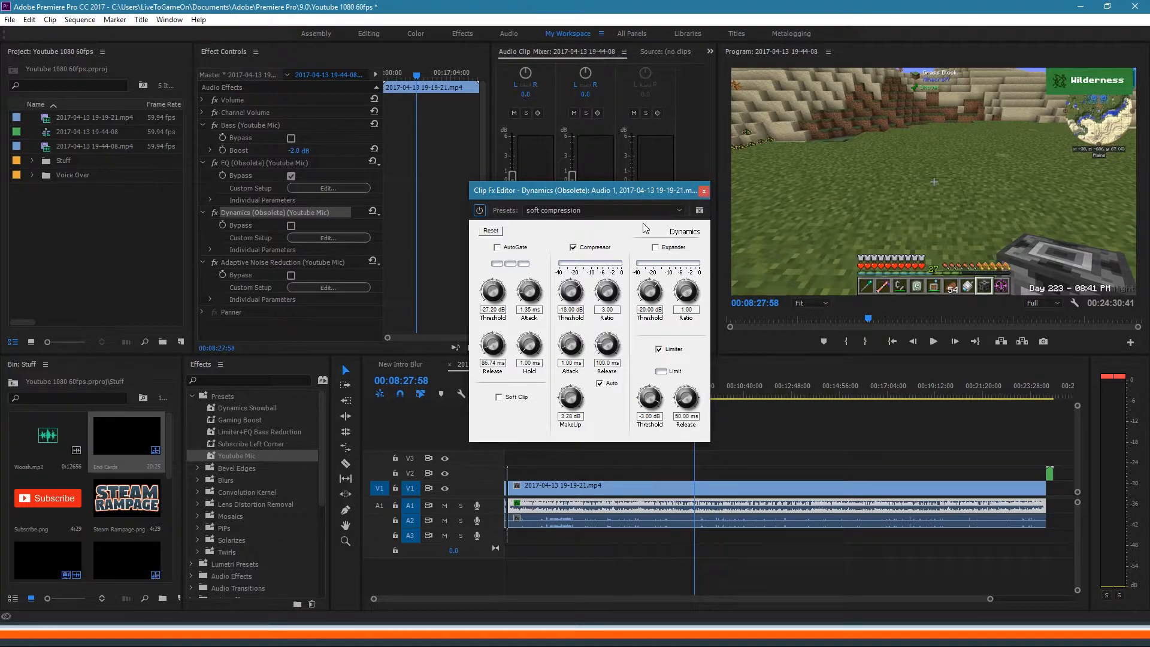
click(704, 191)
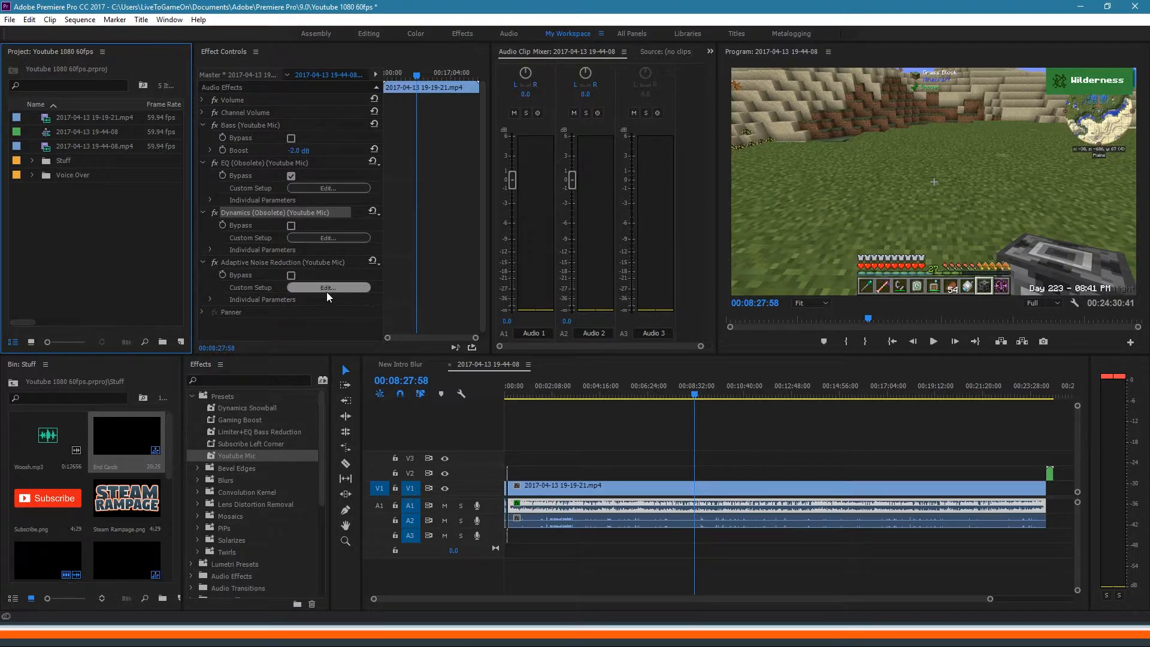
Step: Inspect the Adaptive Noise Reduction settings, then collapse the Presets folder in Effects
scroll(261, 264, down, 1)
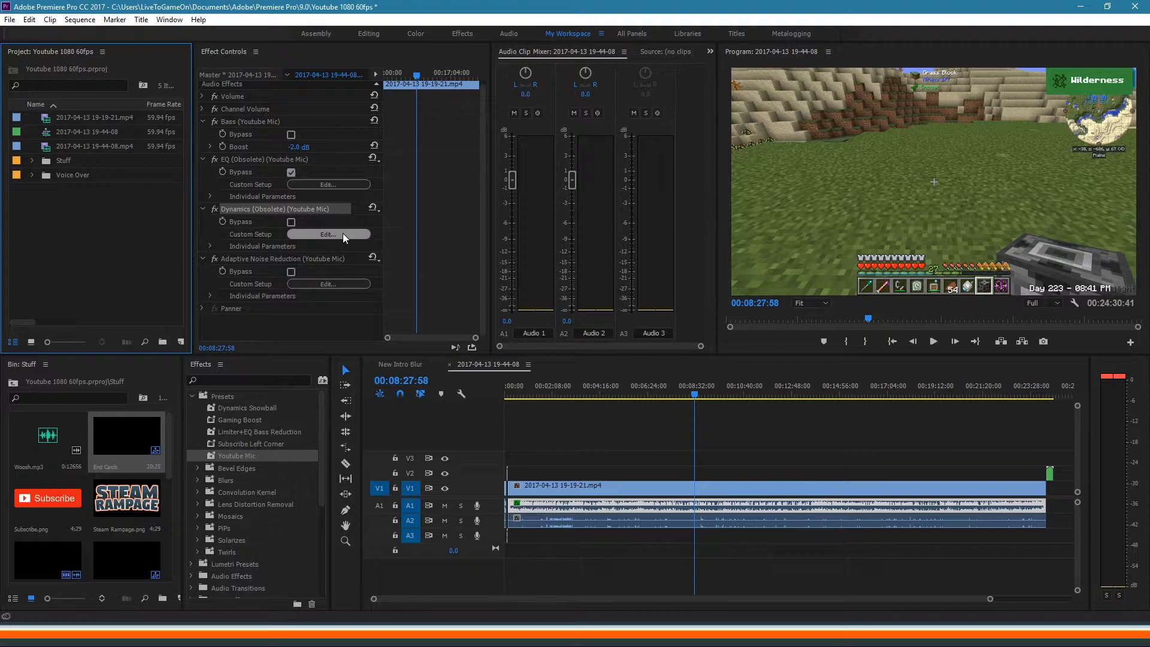
click(319, 283)
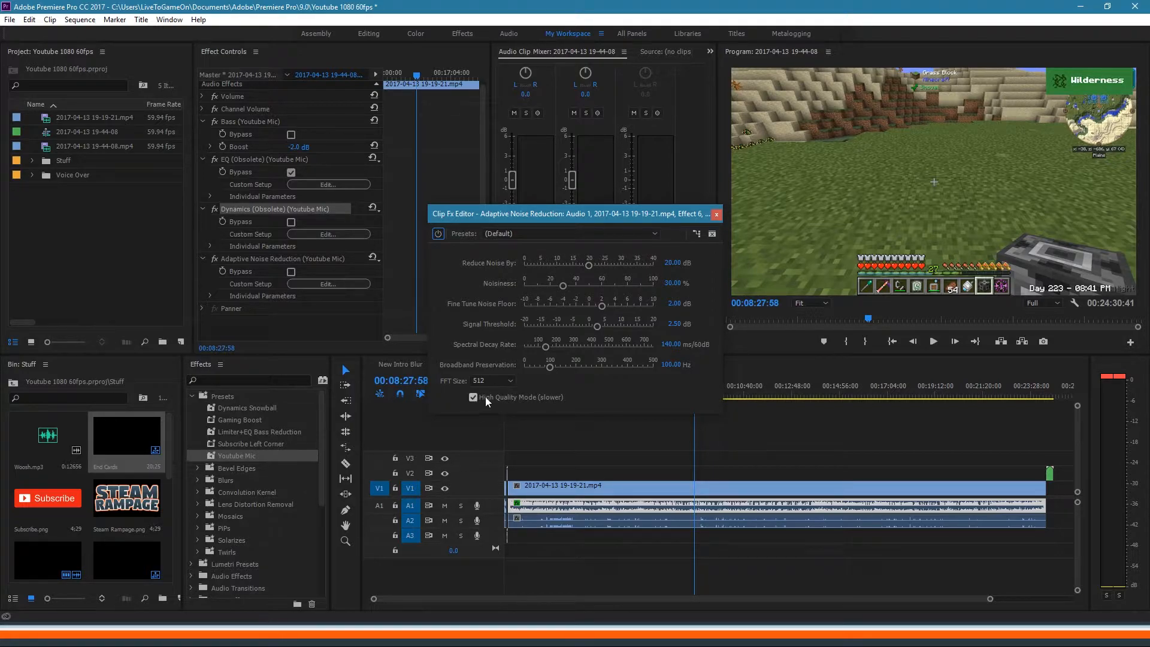
click(716, 215)
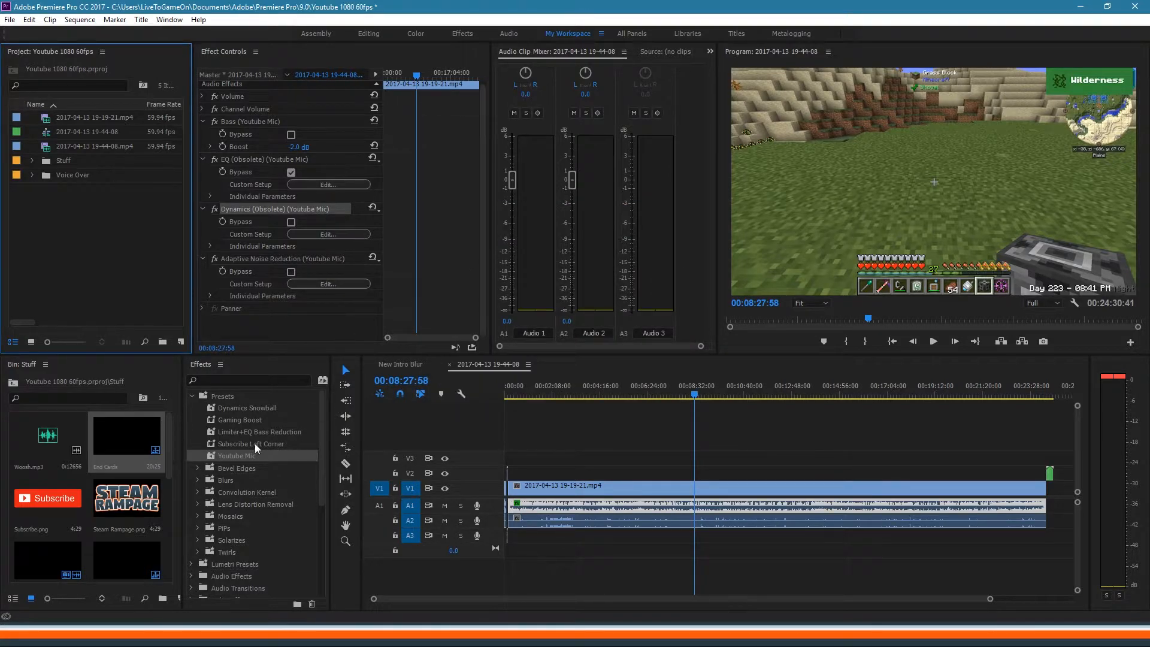
click(193, 397)
click(191, 456)
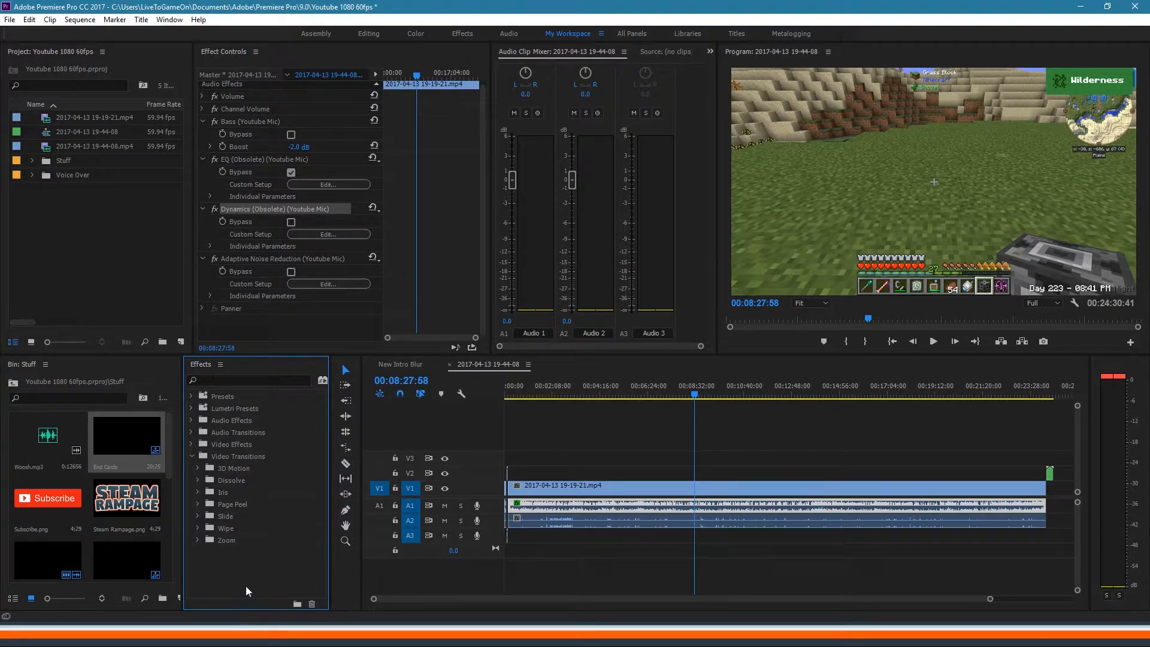
Step: Deselect the clip and add a new audio track A4 from the A3 track header menu
click(640, 543)
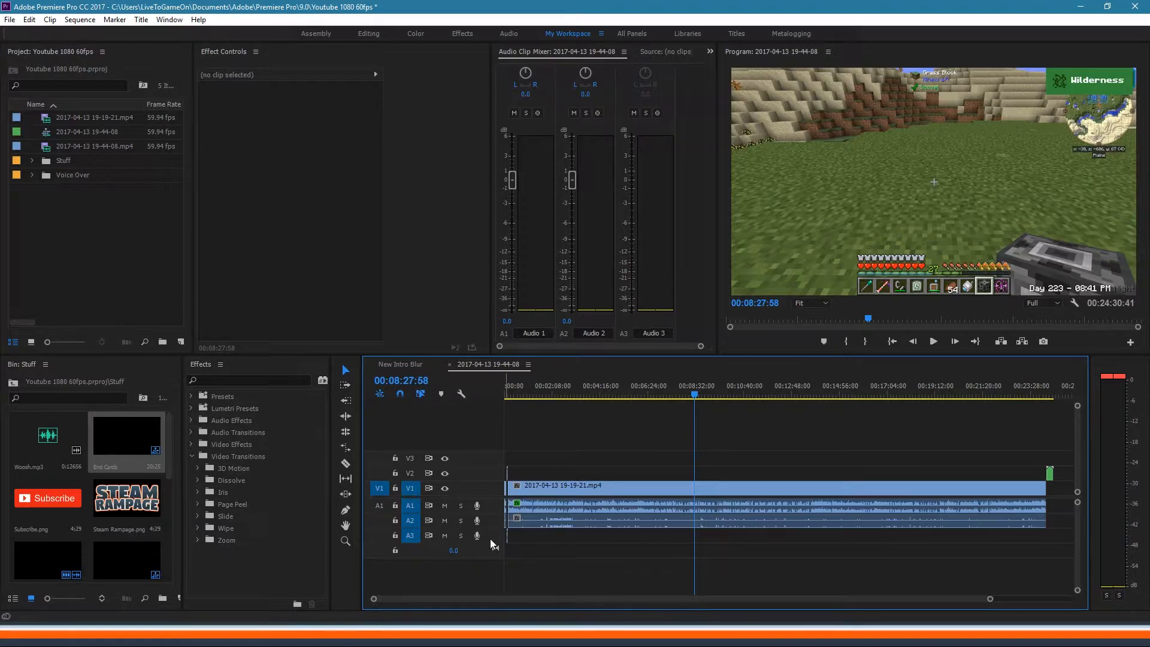
right_click(490, 538)
click(532, 424)
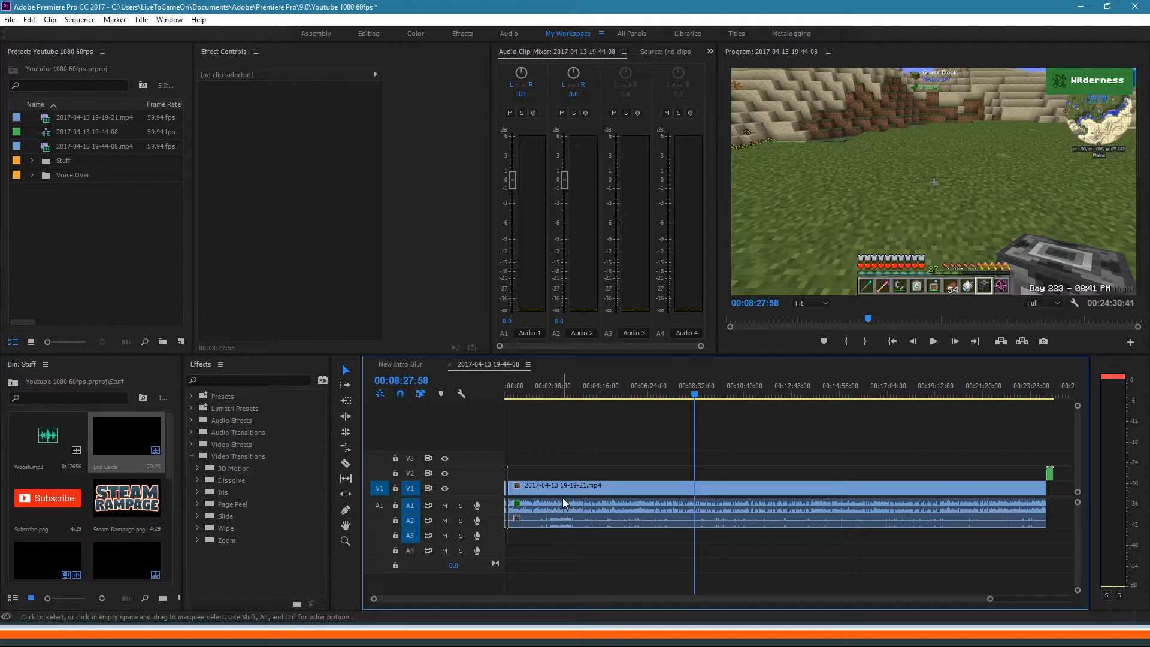
mouse_move(280, 635)
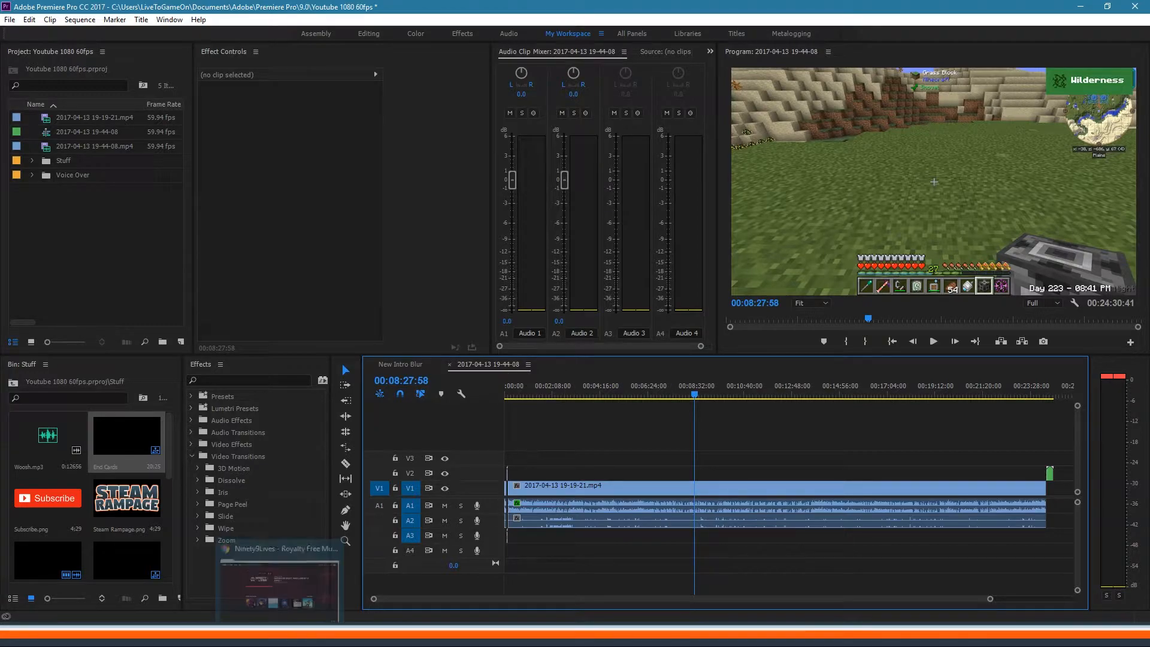
Step: In Chrome, open the Ninety9Lives music catalogue filtered by the Album Mix tag and browse results
click(280, 635)
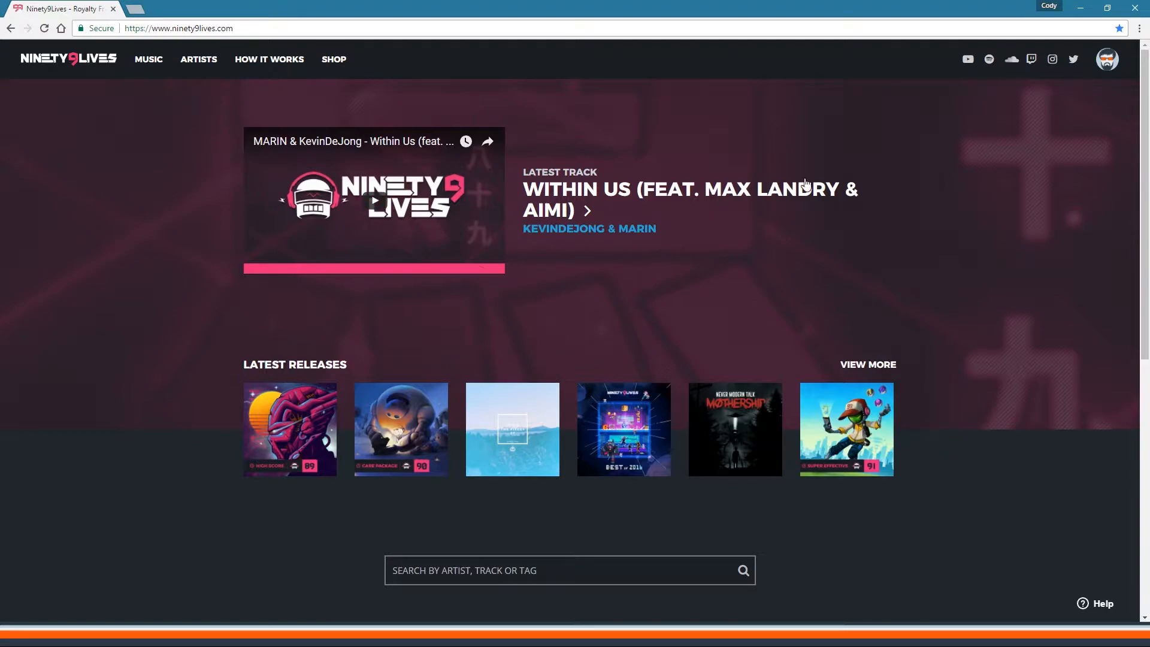
click(156, 67)
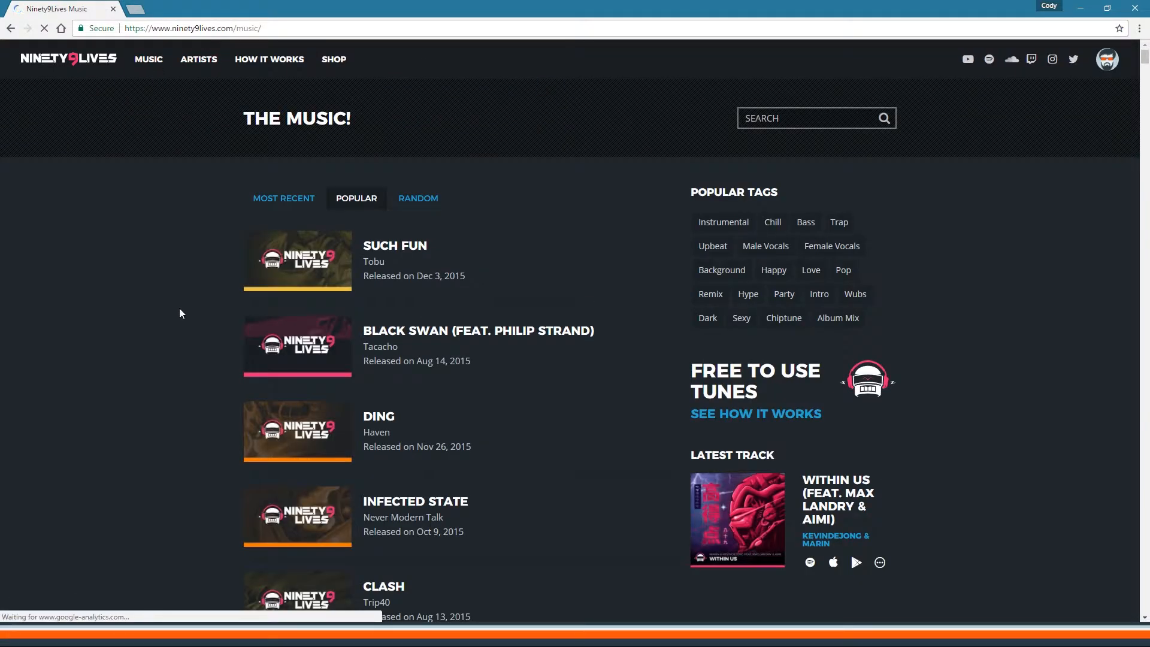
click(837, 322)
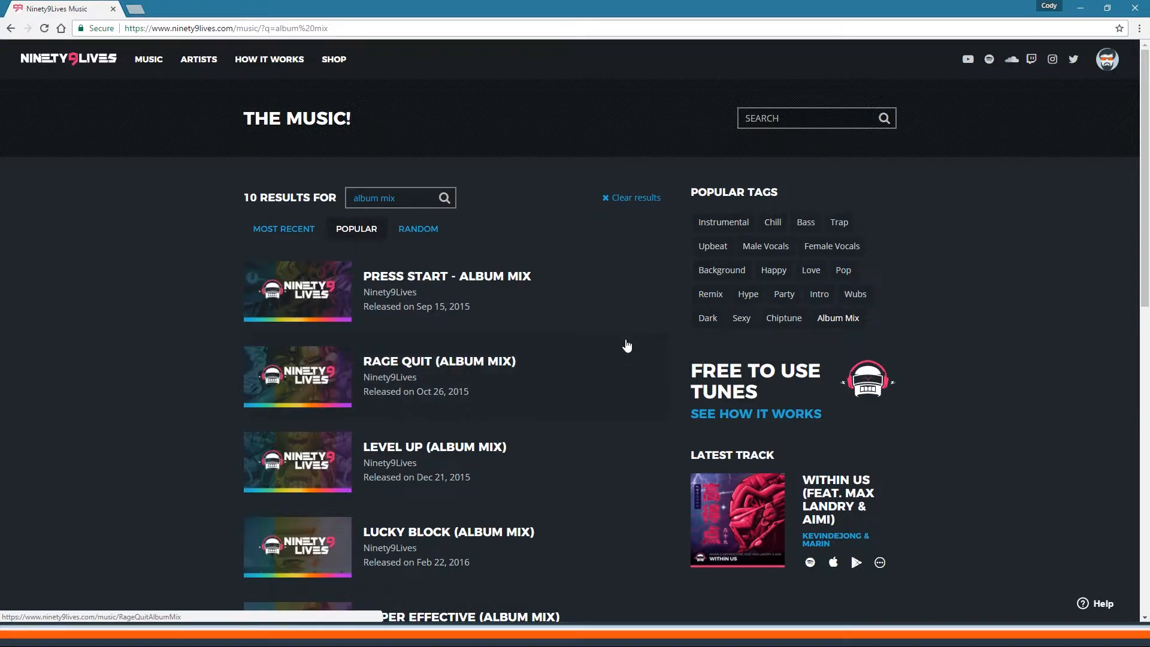
scroll(627, 345, down, 3)
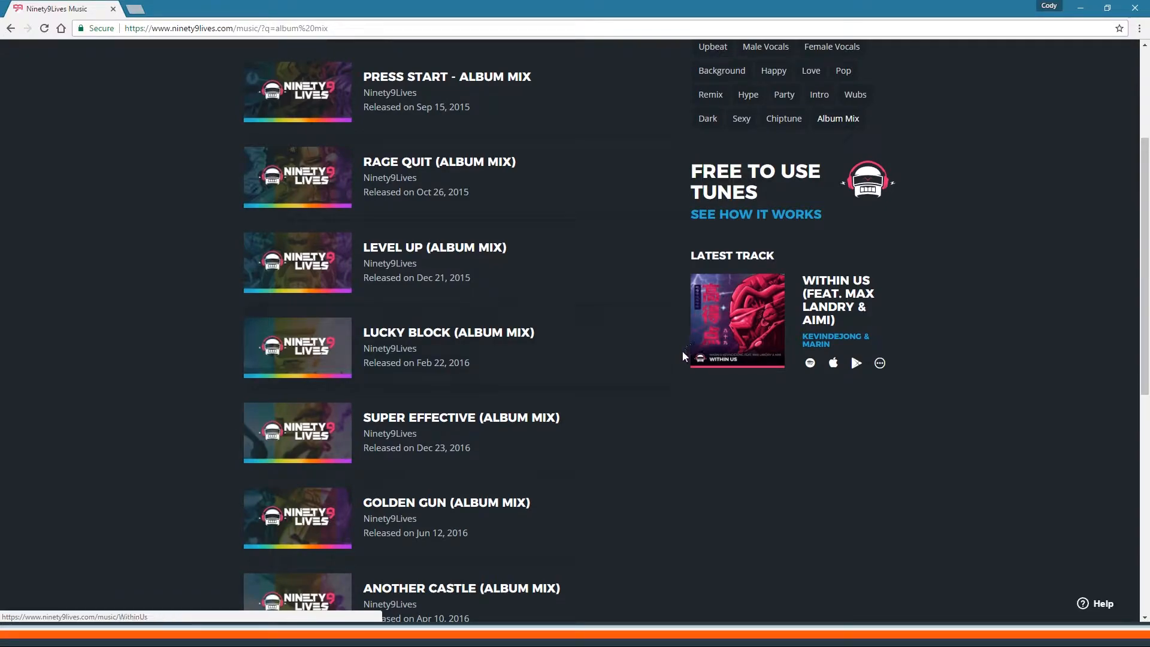
scroll(633, 358, up, 3)
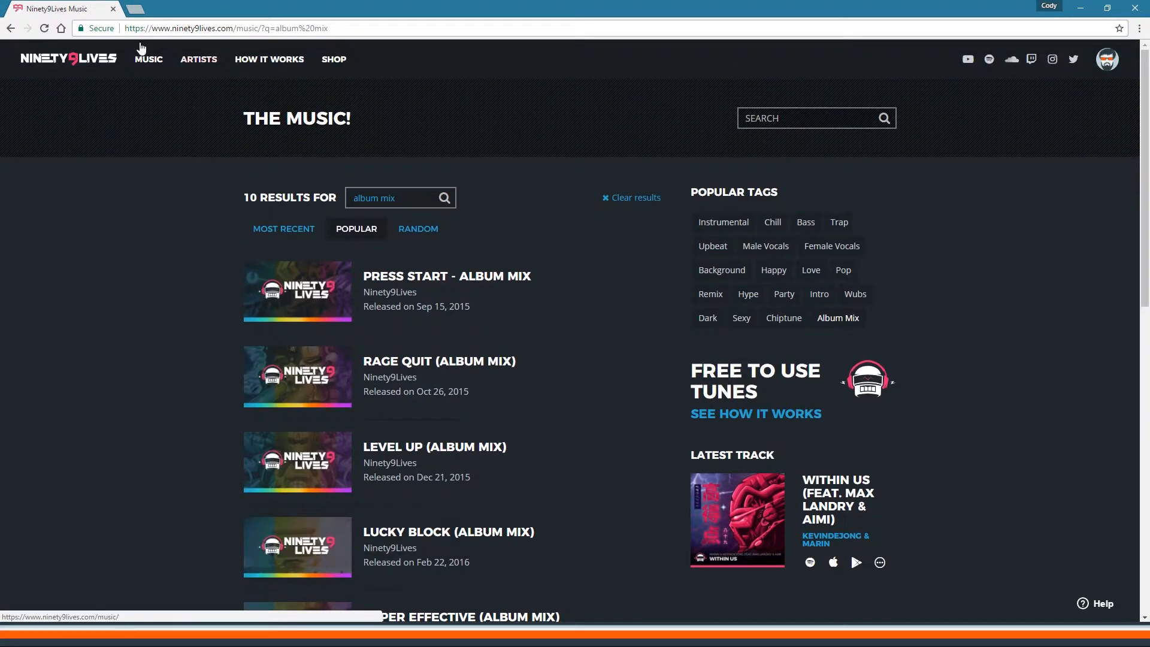
scroll(596, 388, down, 2)
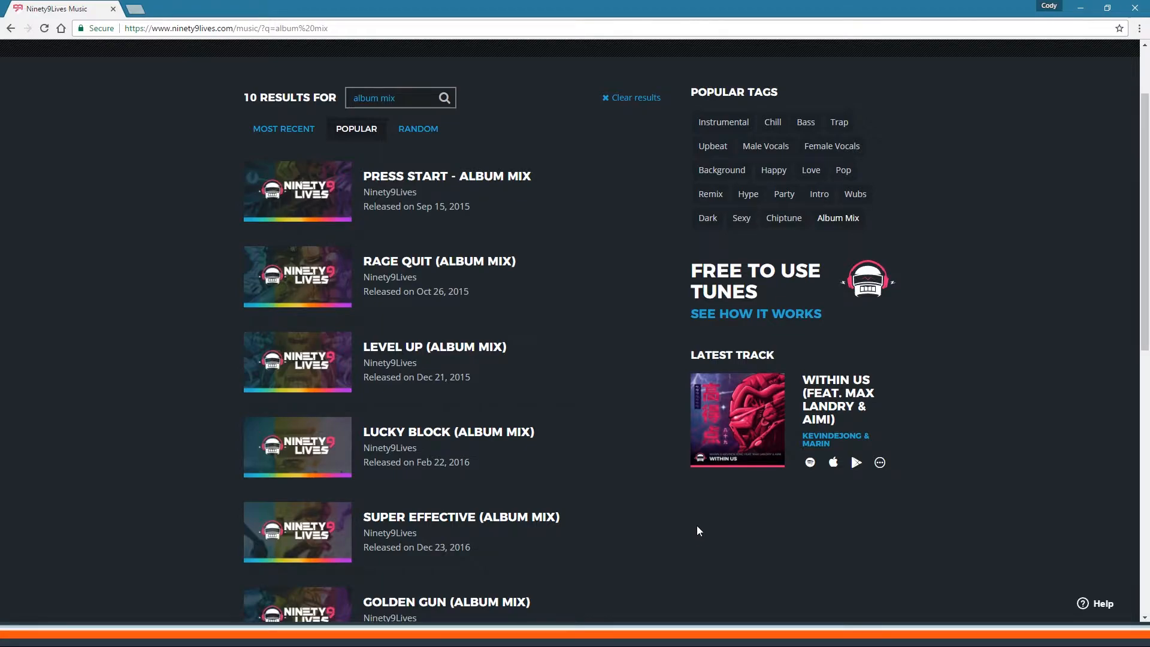
scroll(697, 530, down, 2)
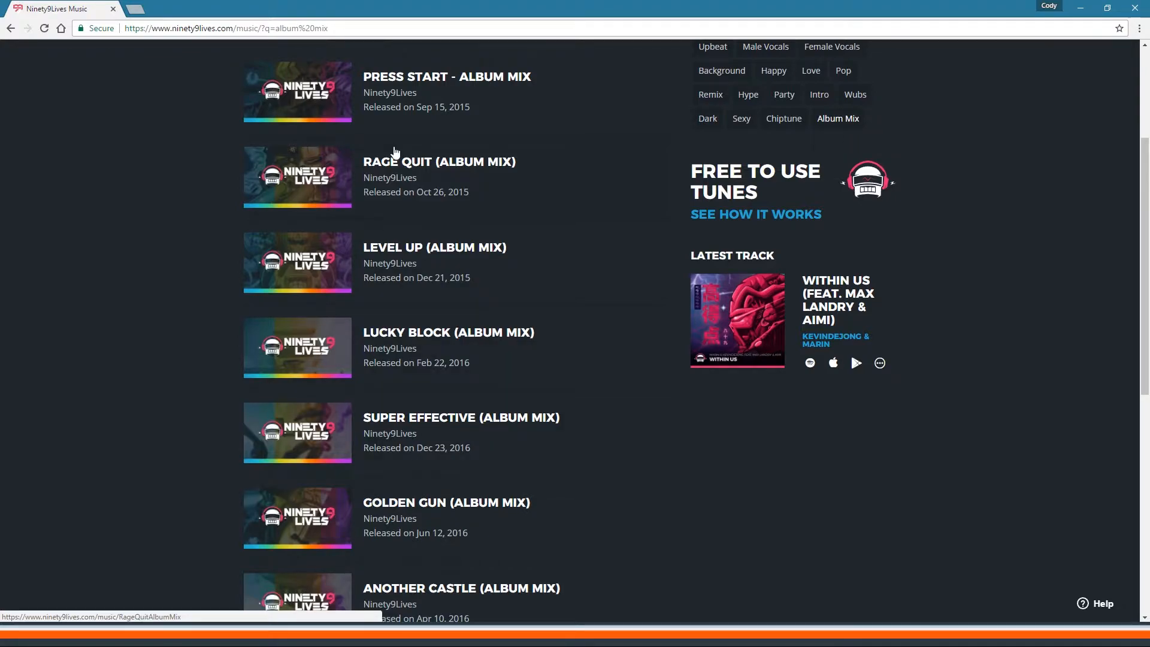
scroll(401, 341, up, 3)
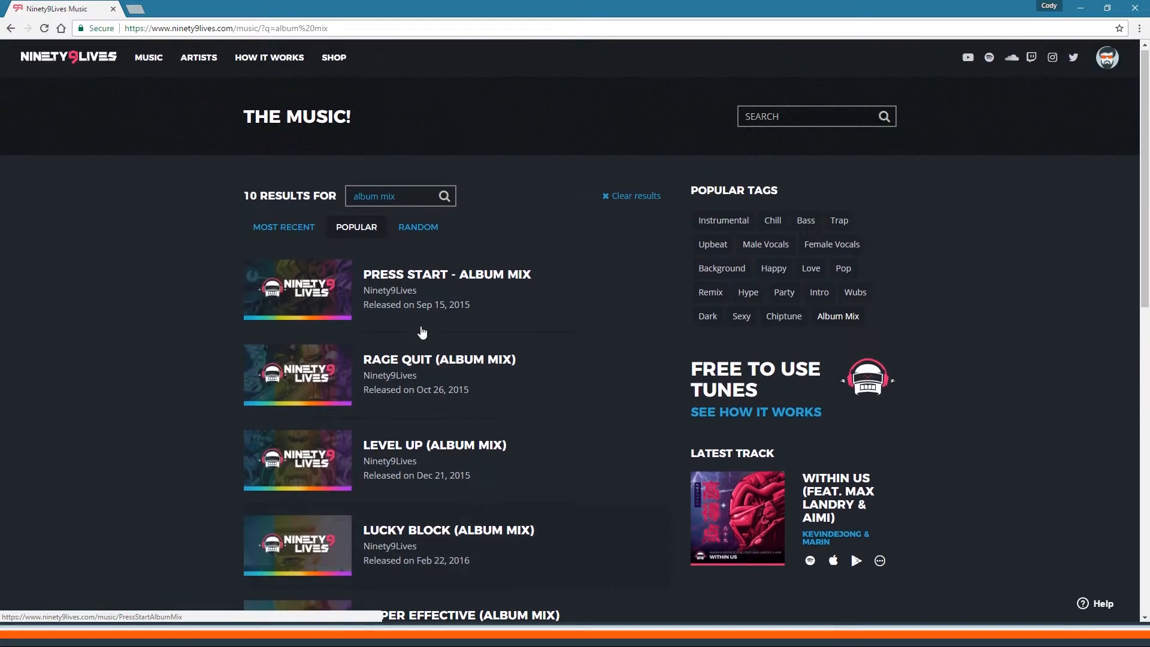
scroll(412, 462, down, 3)
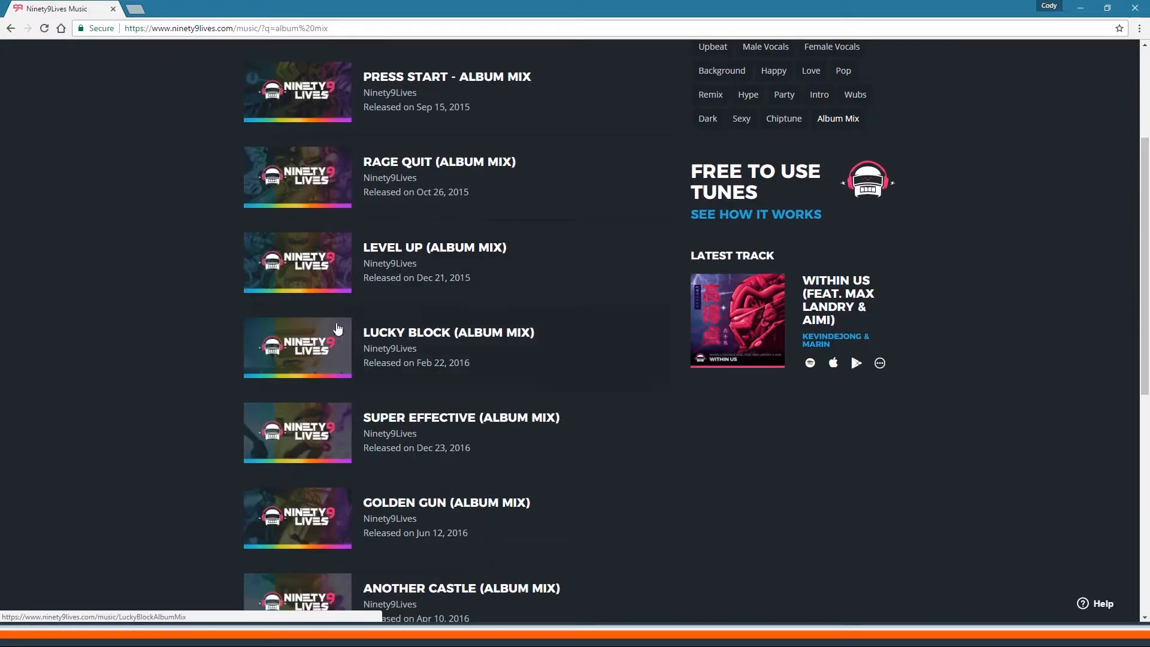
Step: Open the Lucky Block (Album Mix) track page and download it as an mp3
click(352, 357)
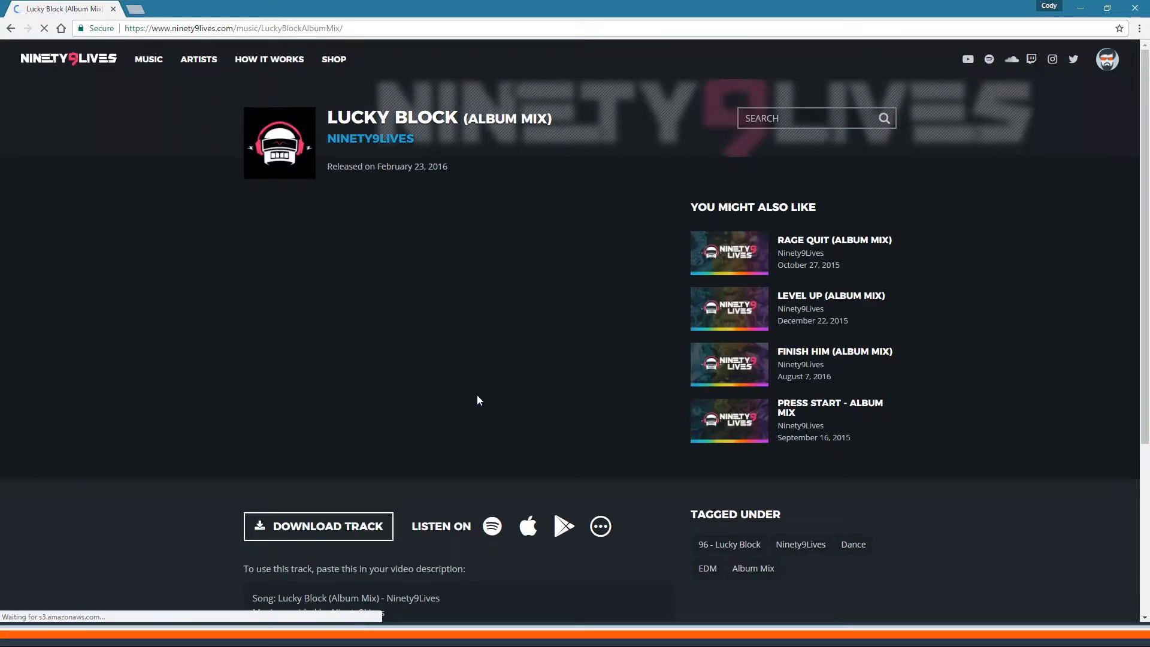
click(276, 436)
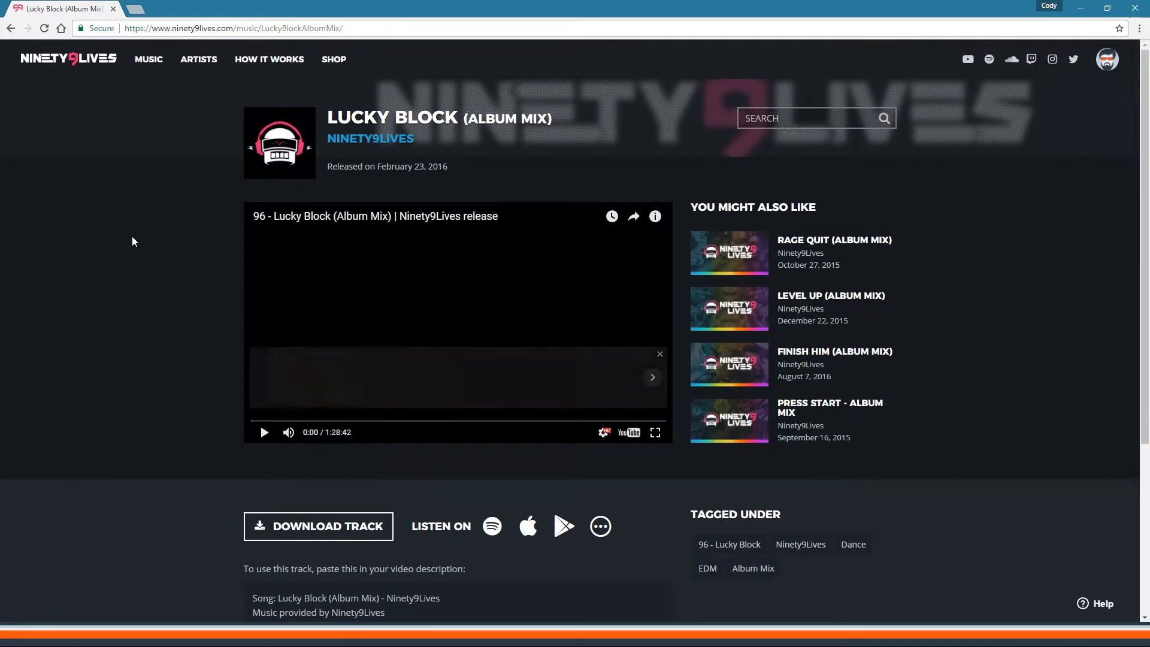
scroll(157, 369, down, 3)
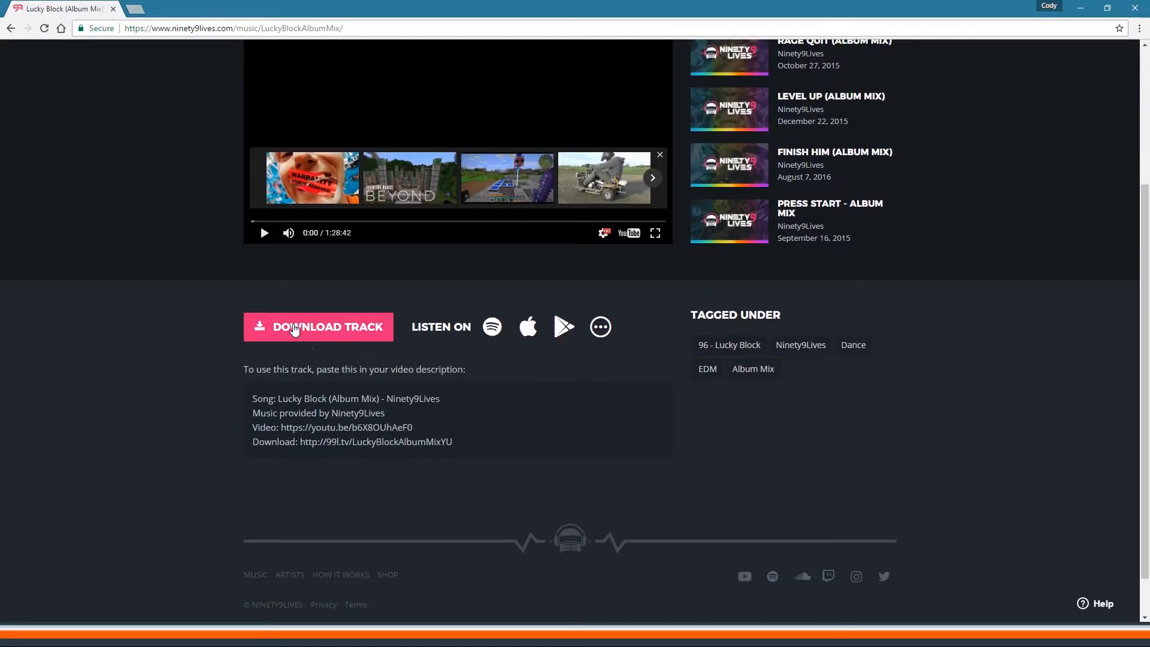
scroll(152, 325, up, 3)
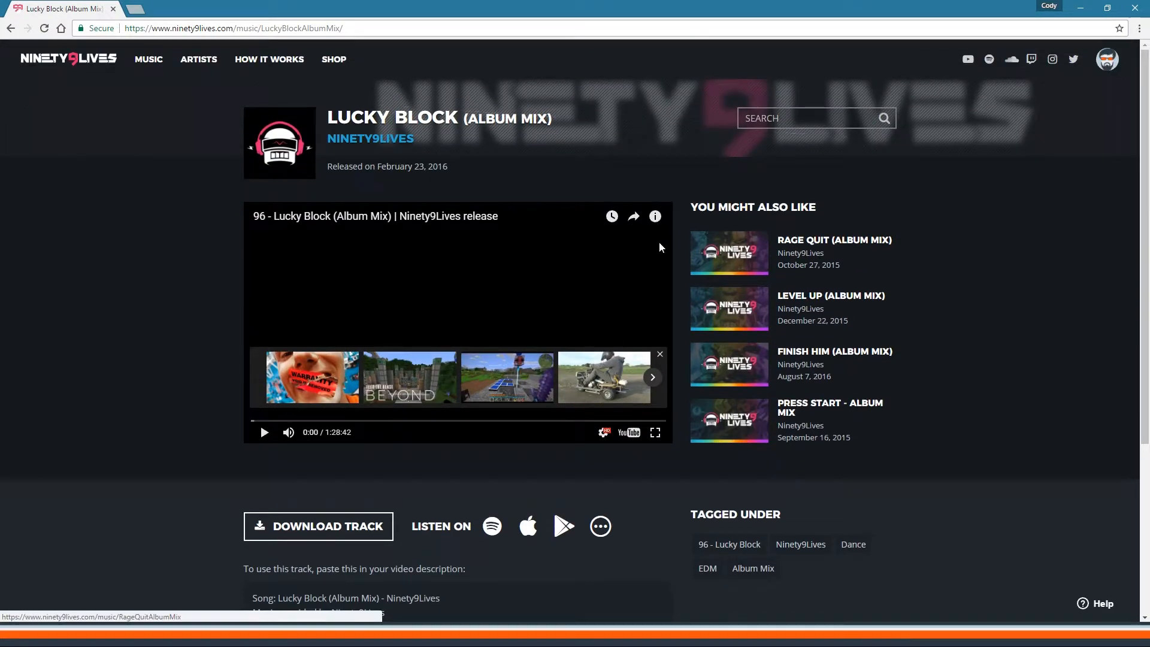
scroll(142, 309, down, 2)
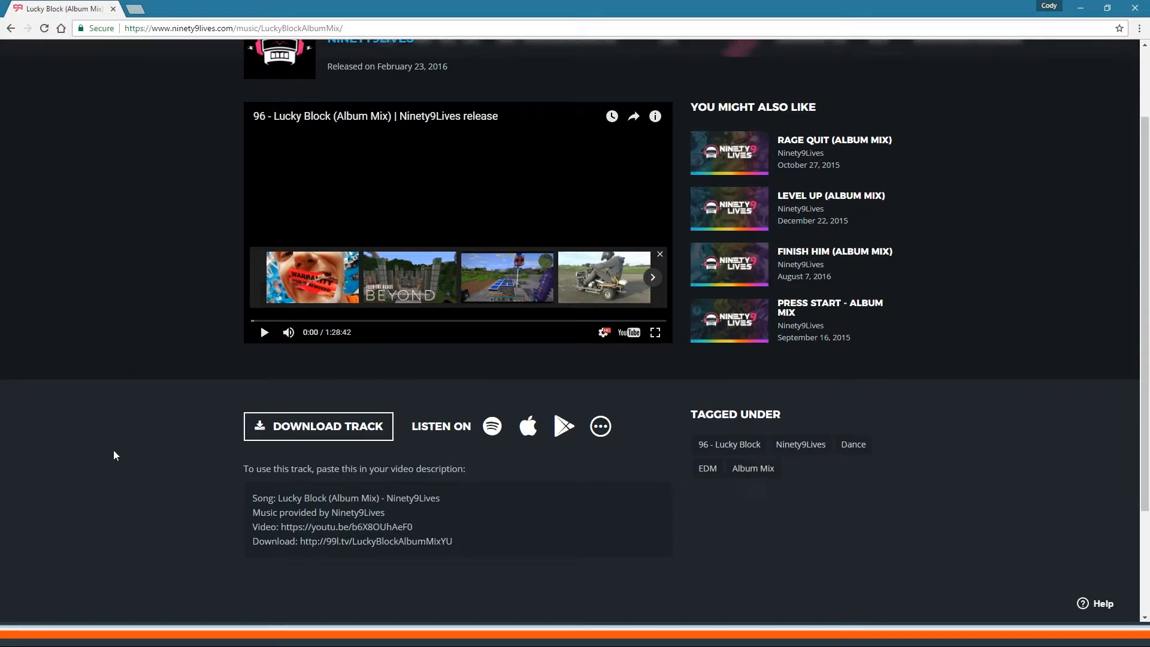
scroll(863, 413, up, 2)
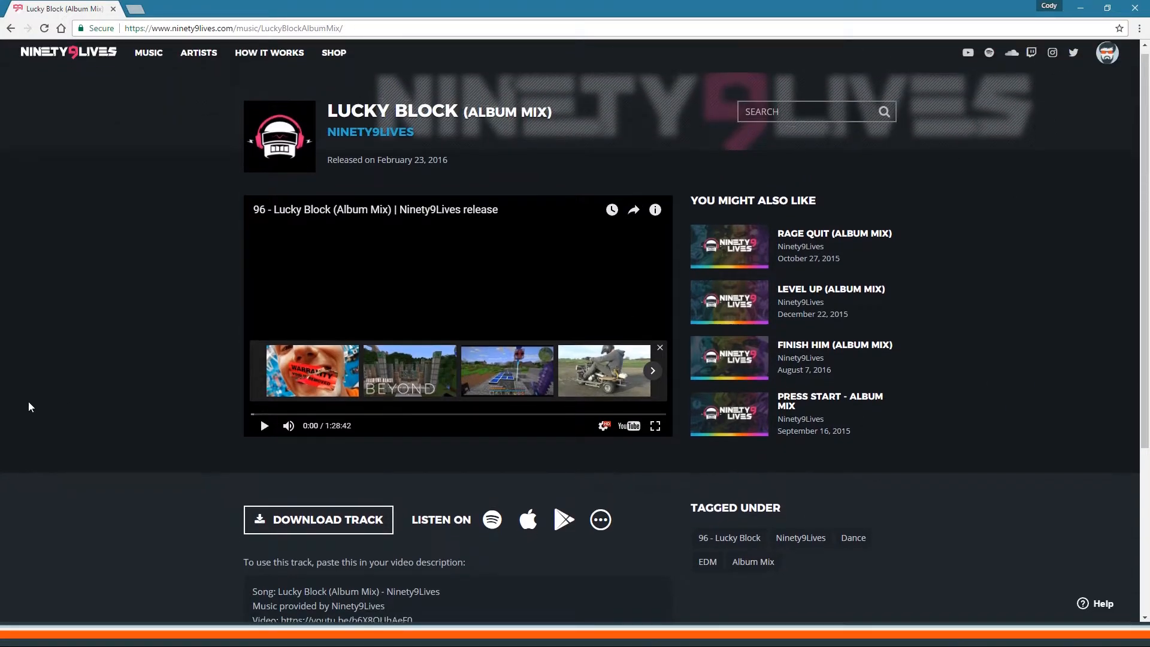
scroll(29, 406, down, 3)
click(302, 331)
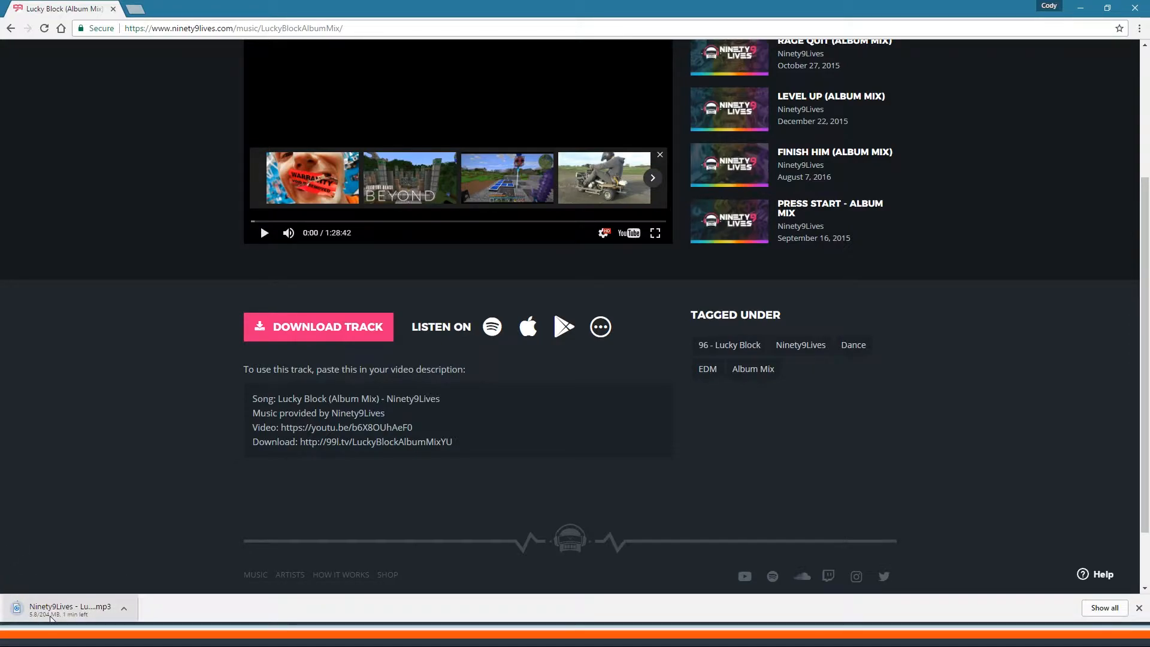
Step: Copy the four lines of credit text from the Lucky Block track page
drag(255, 399, 453, 444)
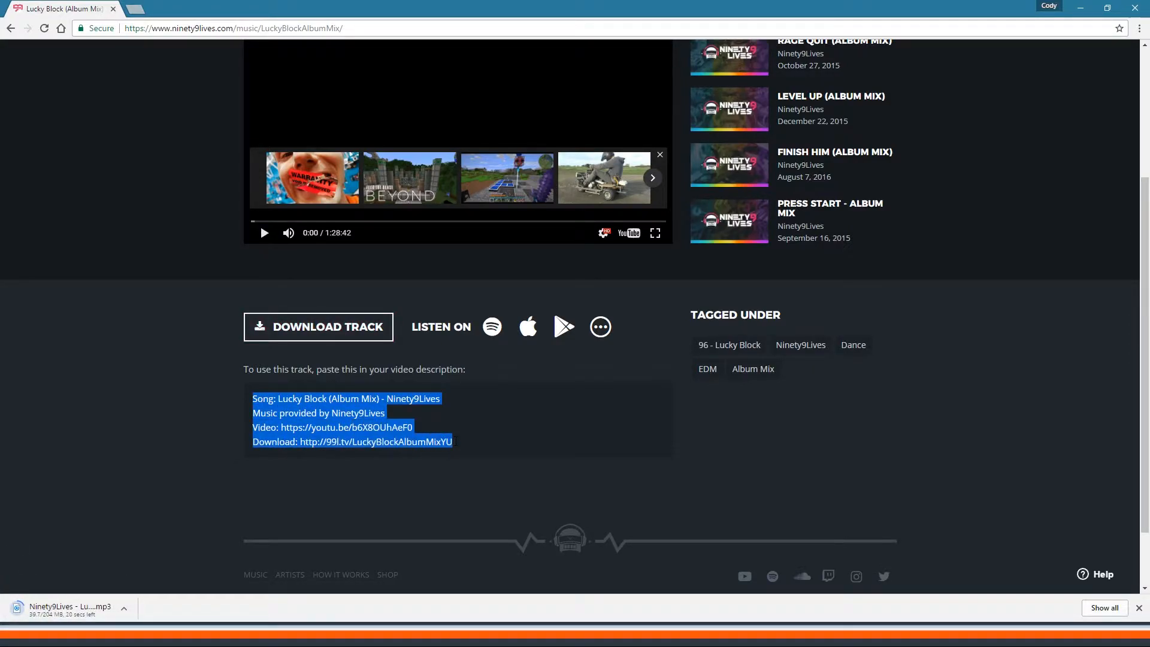
right_click(341, 396)
click(365, 406)
scroll(65, 377, up, 3)
scroll(78, 379, down, 5)
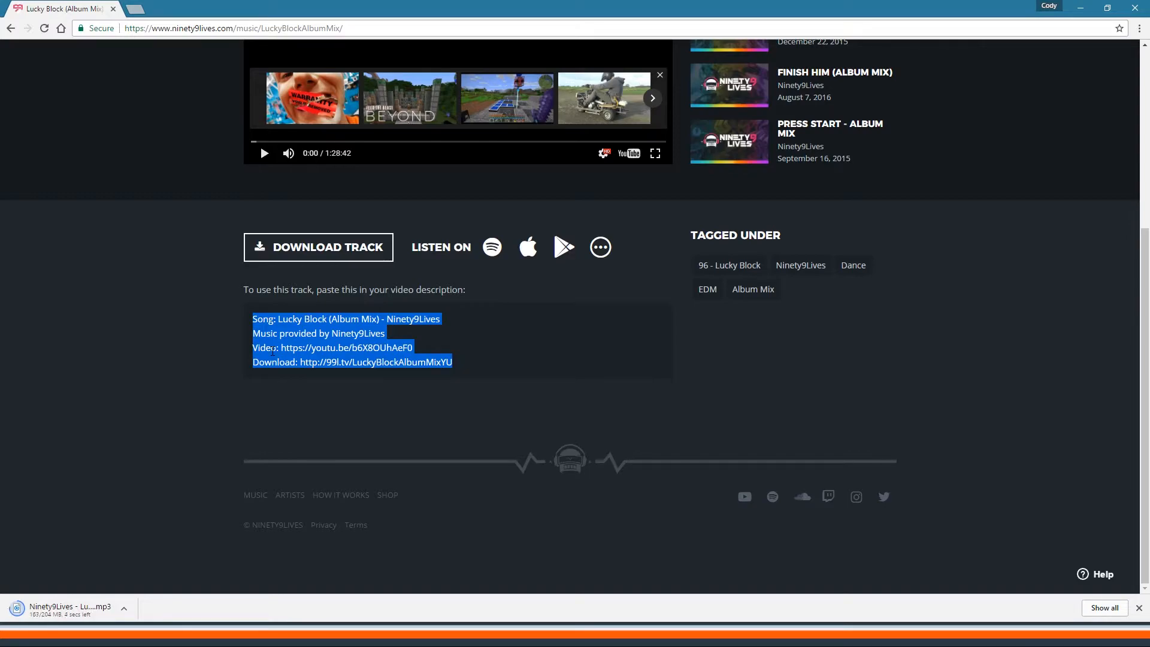
scroll(175, 294, up, 3)
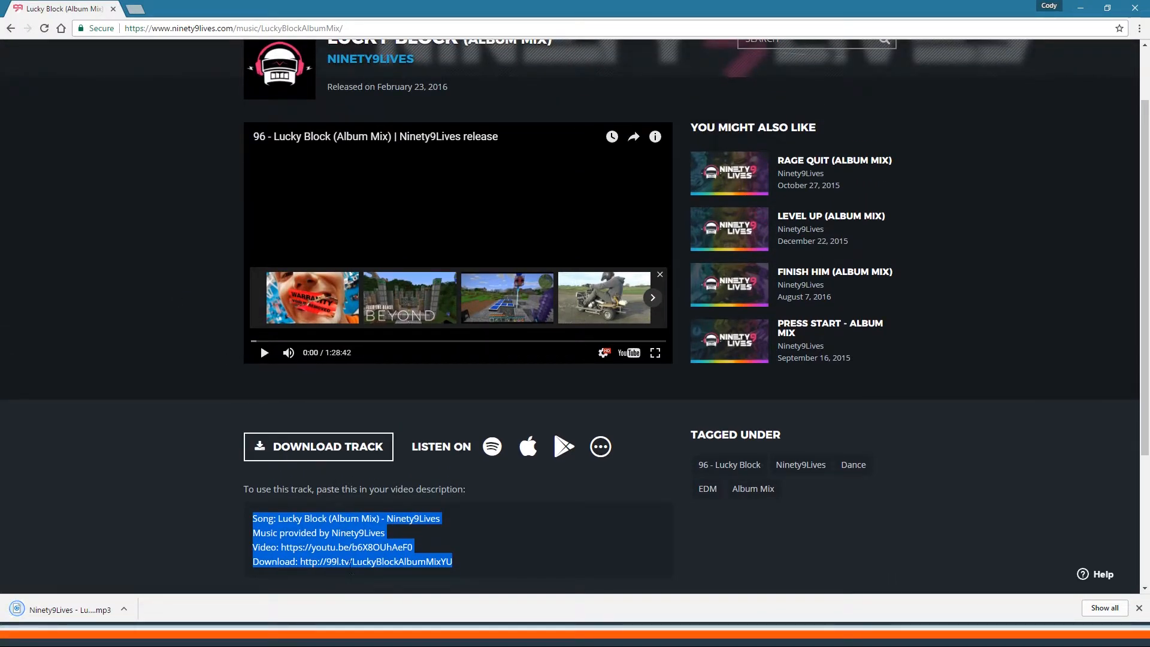
scroll(133, 520, up, 1)
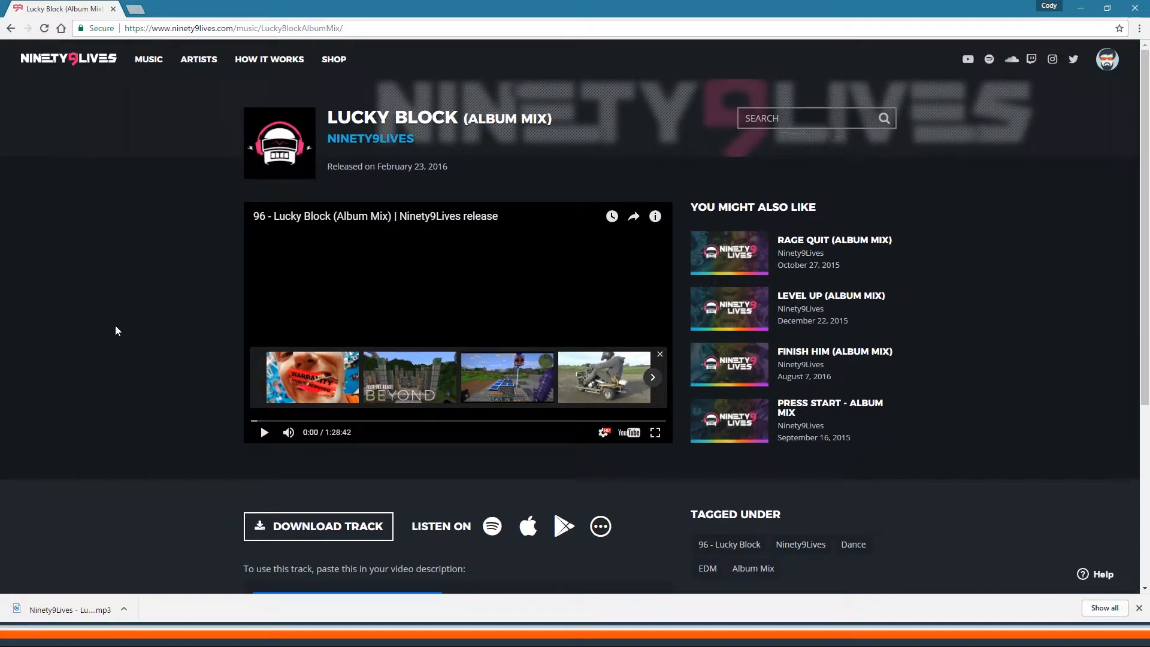
scroll(116, 331, down, 4)
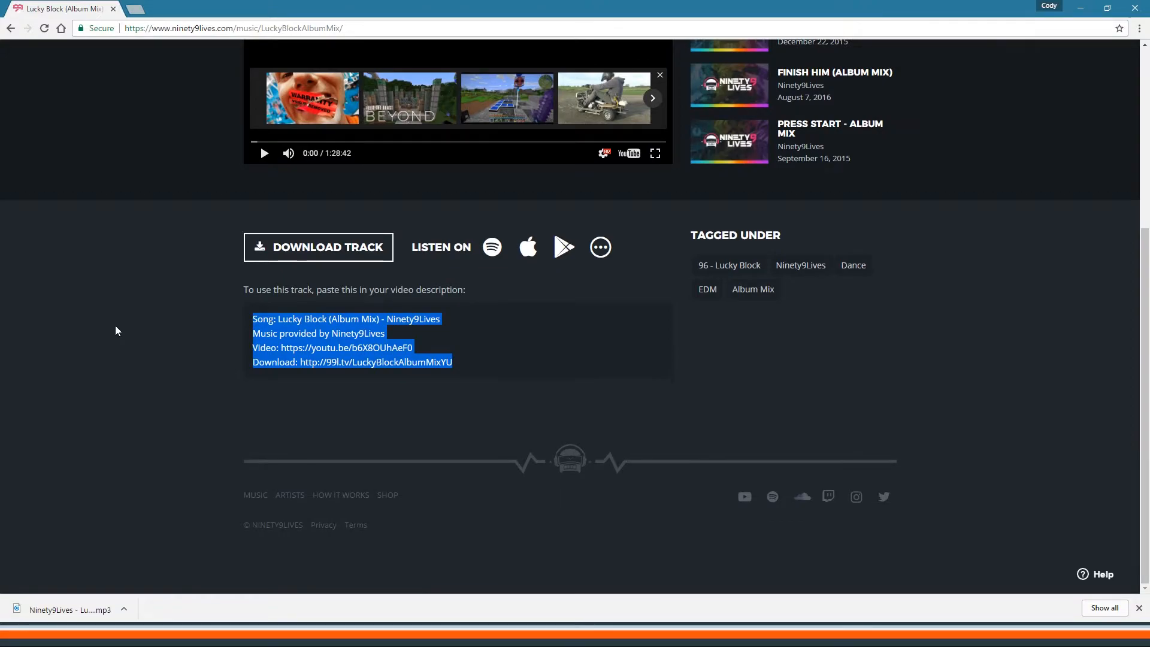
scroll(116, 331, up, 4)
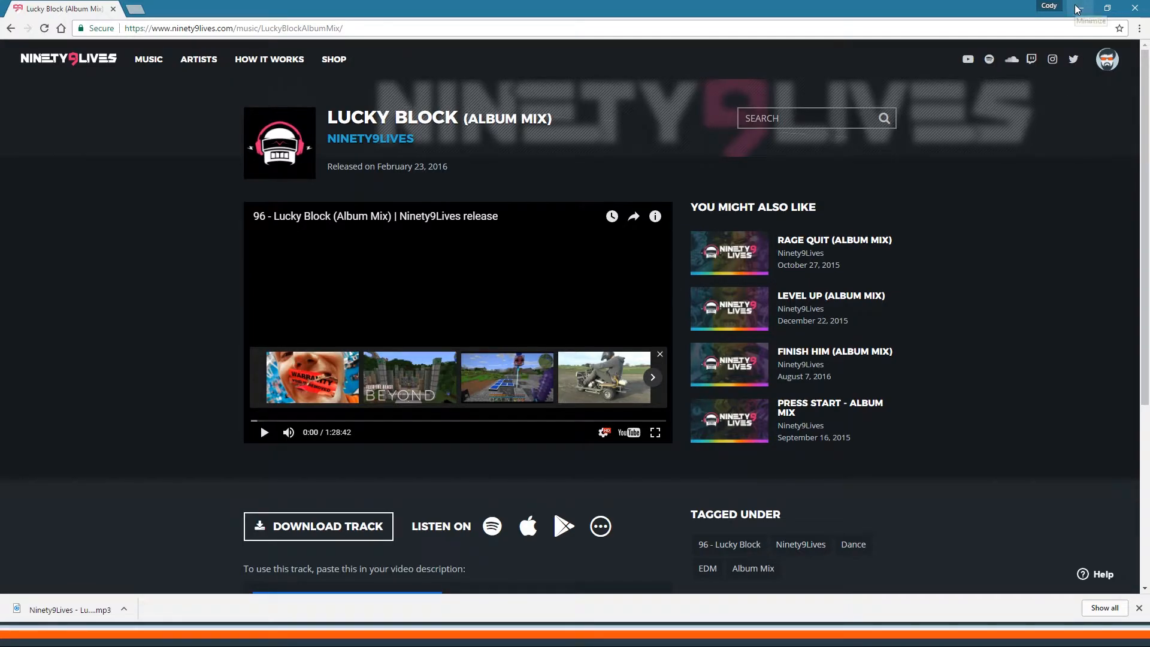
Step: Import the Lucky Block mp3 into the Project panel and place it on track A4
drag(78, 611, 115, 256)
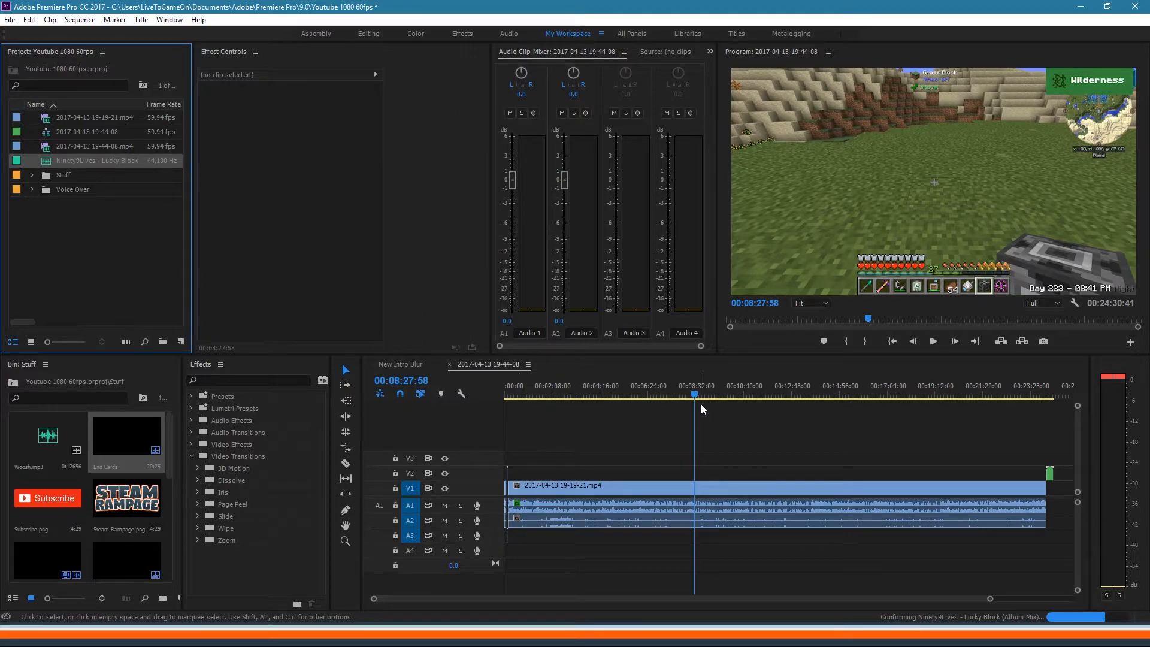
drag(742, 390, 662, 410)
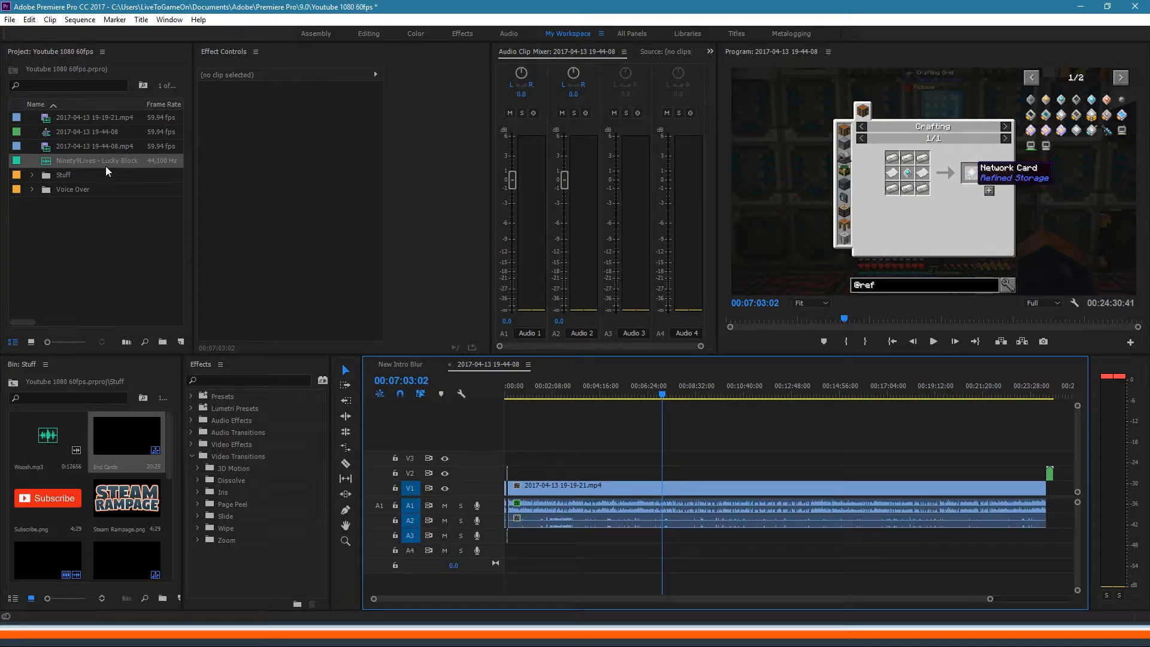
mouse_move(106, 162)
mouse_down()
mouse_move(512, 380)
mouse_move(505, 556)
mouse_up()
drag(595, 394, 576, 394)
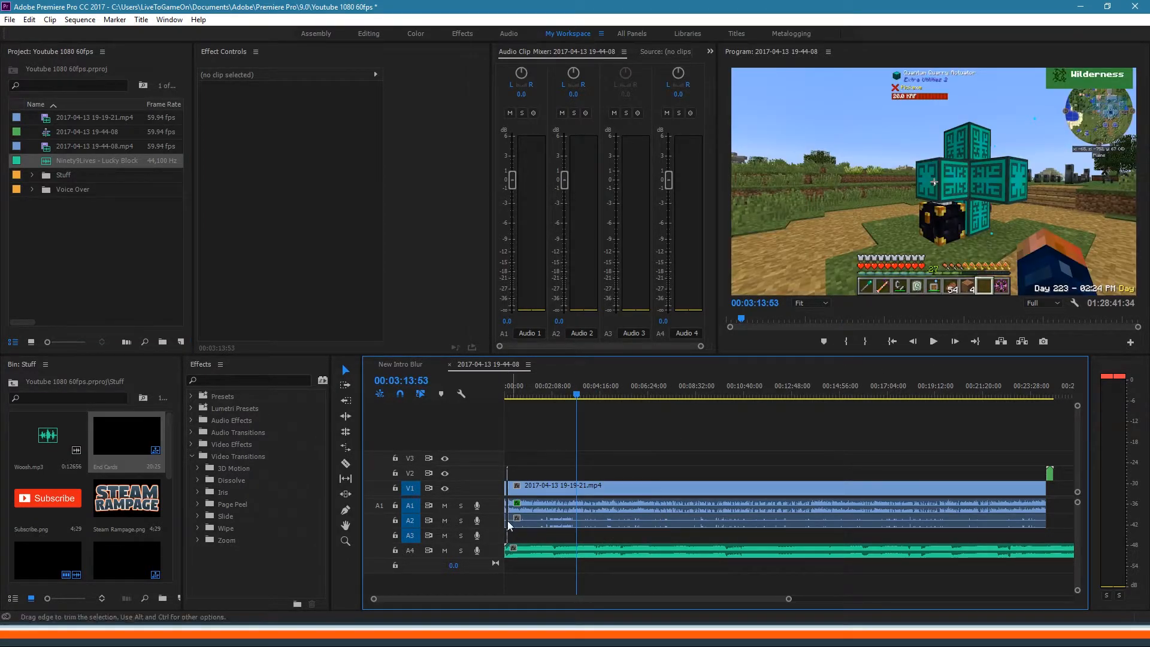
click(663, 321)
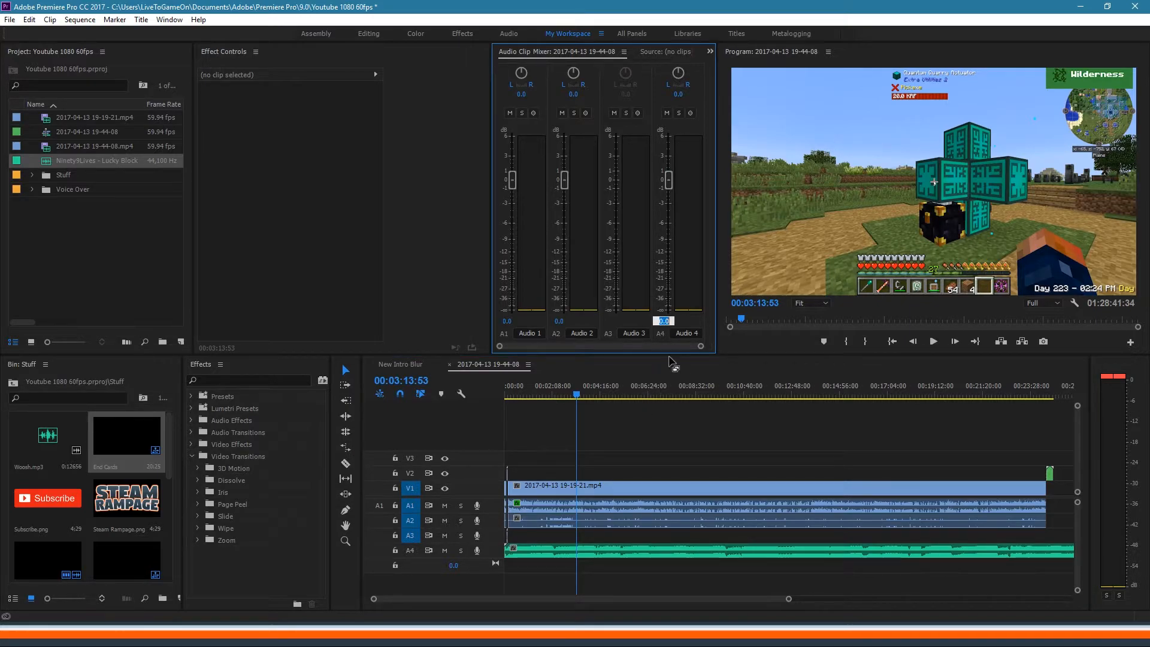
Step: Set the A4 Lucky Block music volume to -35 in the Audio Clip Mixer
click(534, 47)
click(169, 21)
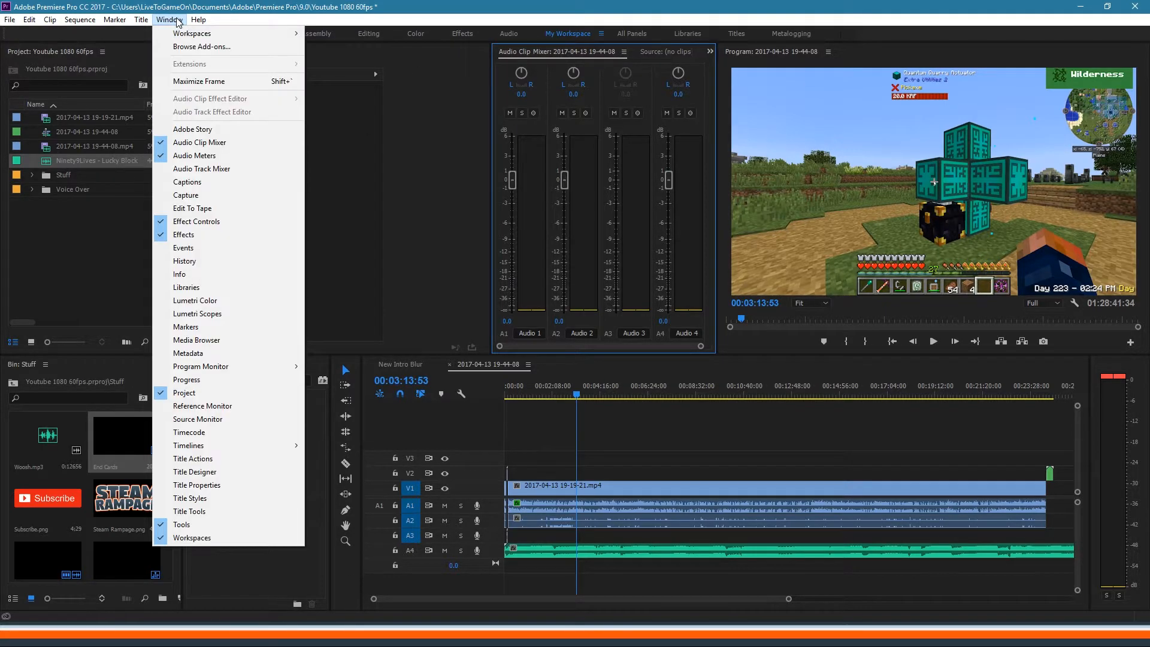
click(590, 55)
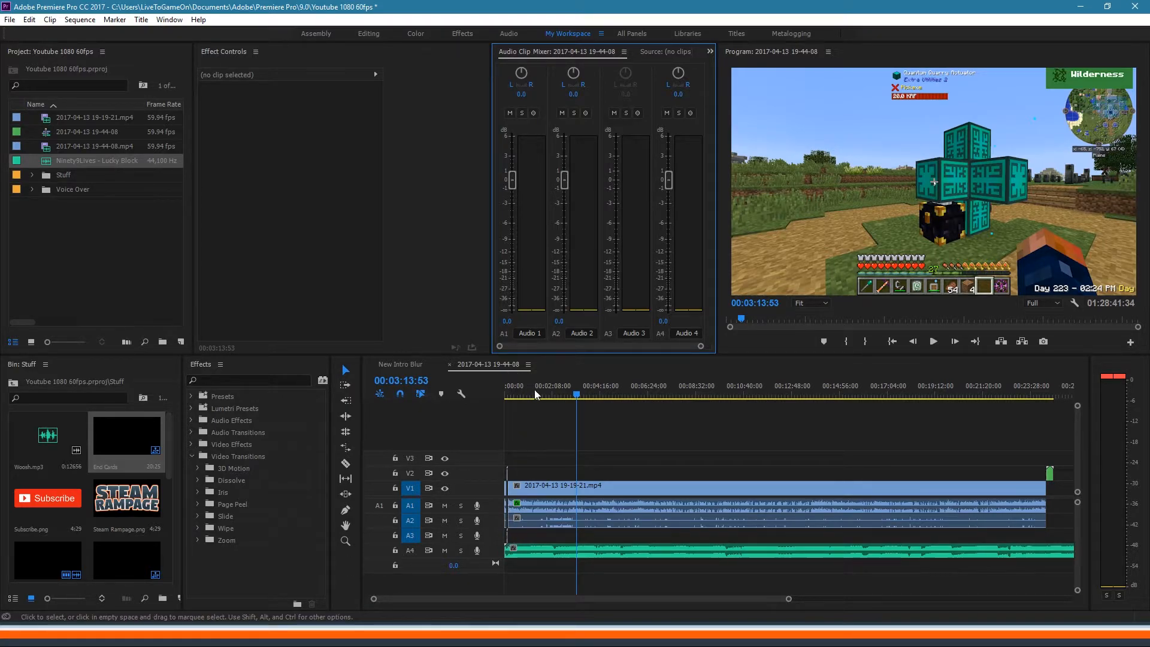
drag(569, 390, 551, 391)
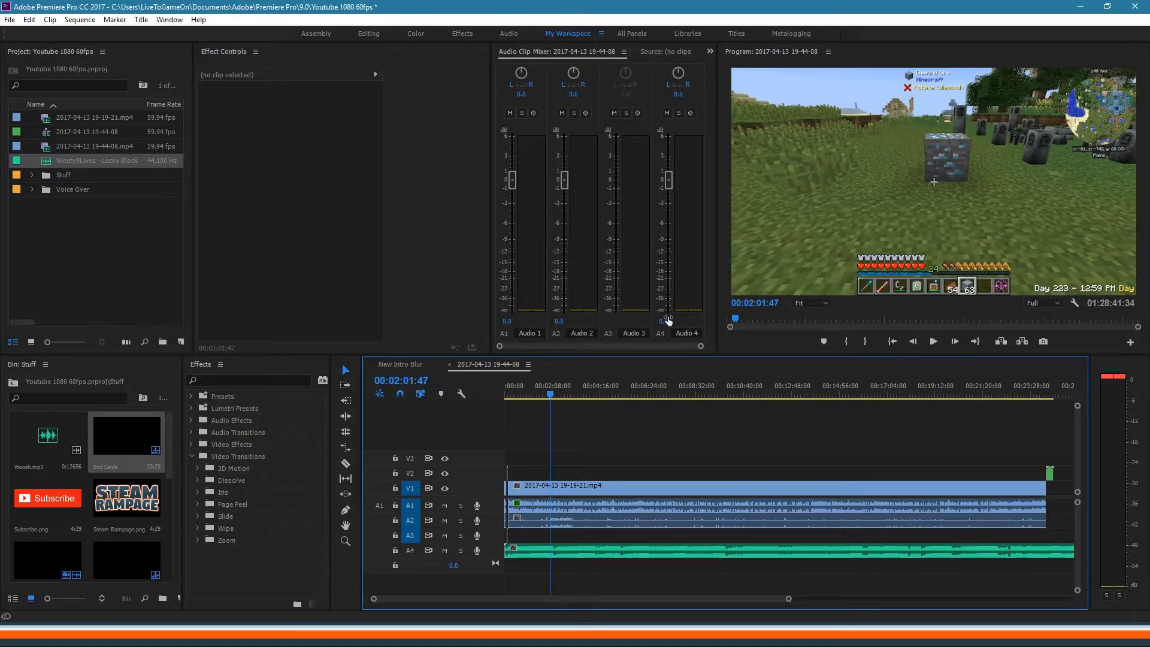
click(663, 321)
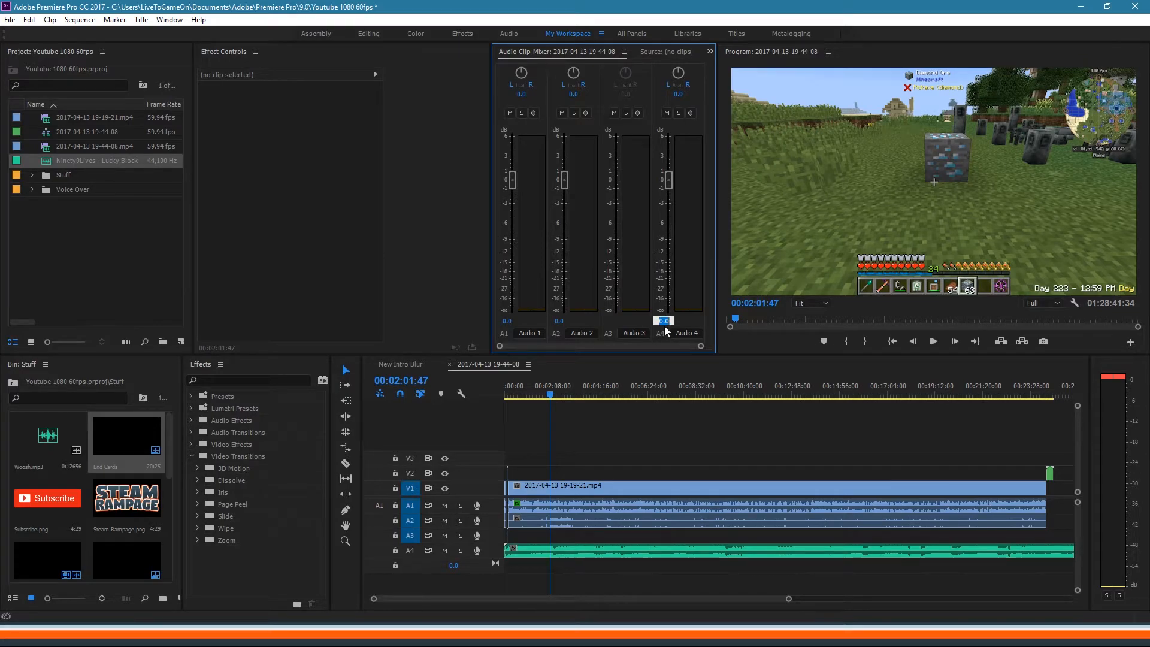
text(-35)
key(Return)
Step: Zoom into the intro and cut the A4 music at 00:00:07:48 and 00:00:10:19
click(535, 393)
drag(535, 394, 508, 400)
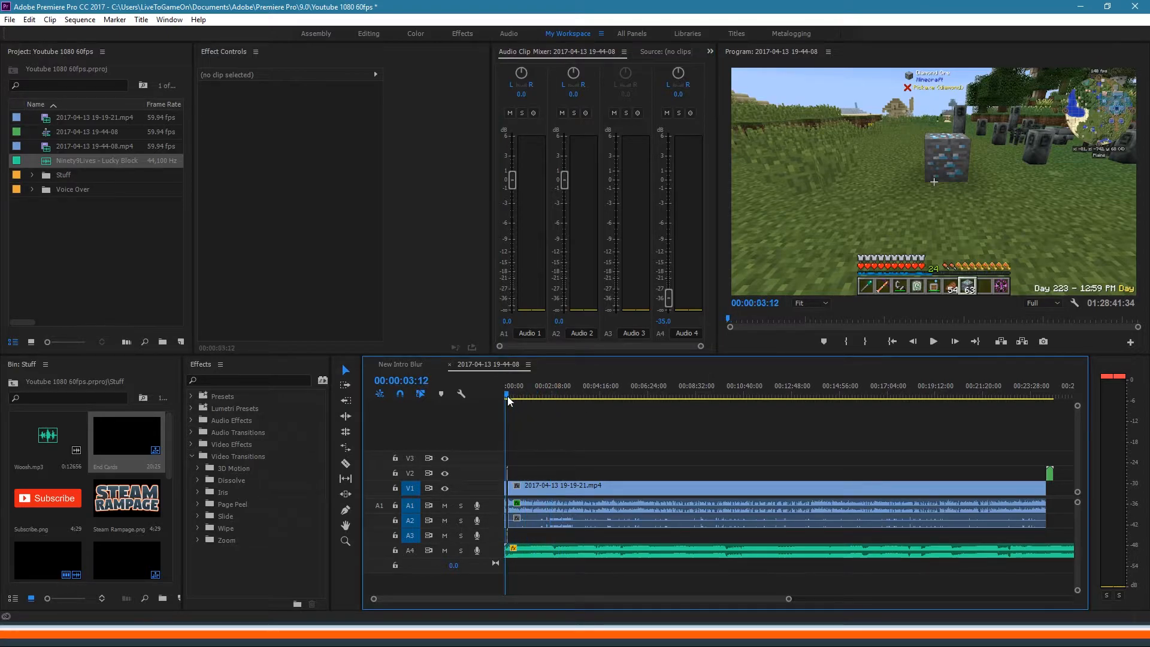
drag(783, 598, 621, 609)
drag(674, 389, 691, 386)
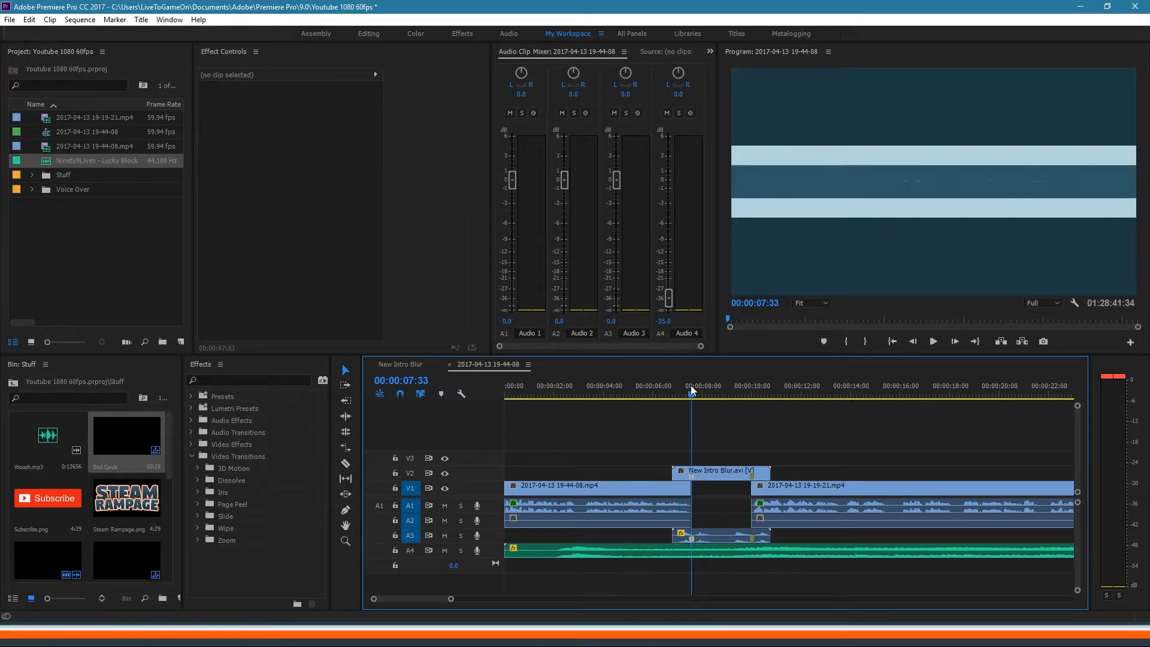
click(718, 555)
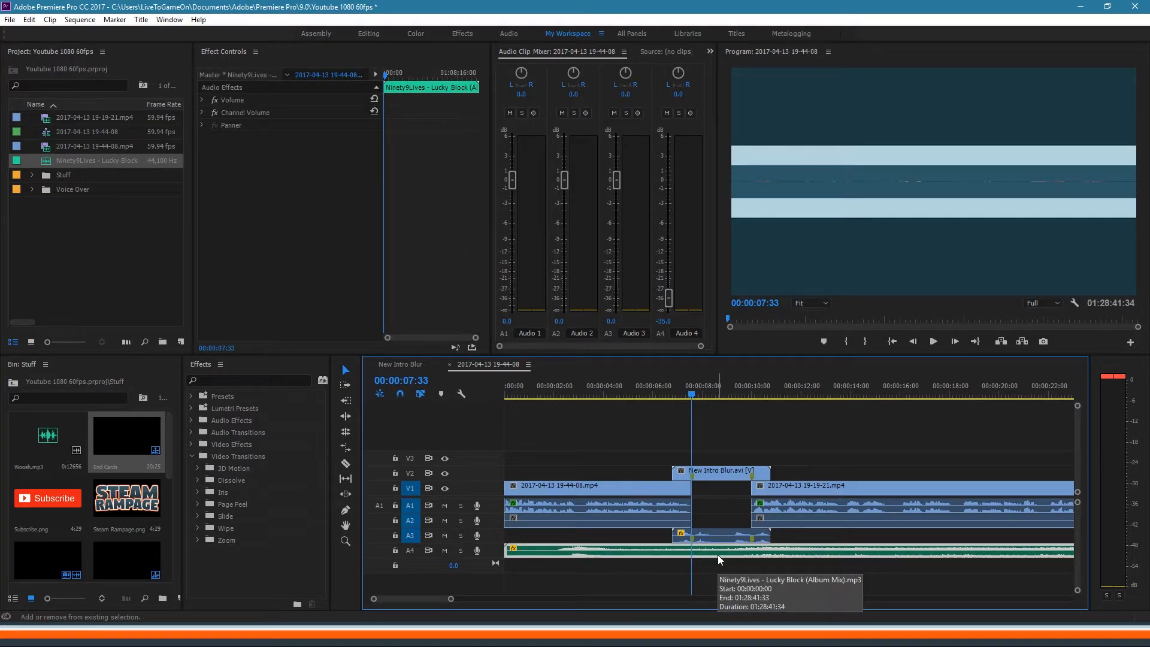
key(space)
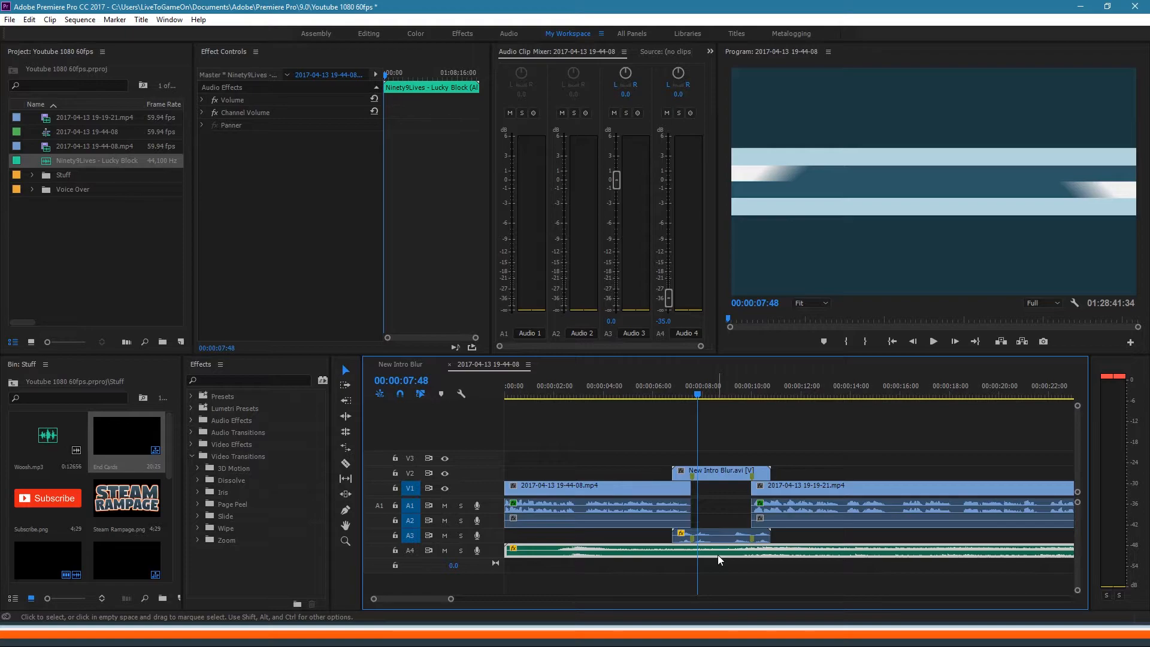
key(ctrl+k)
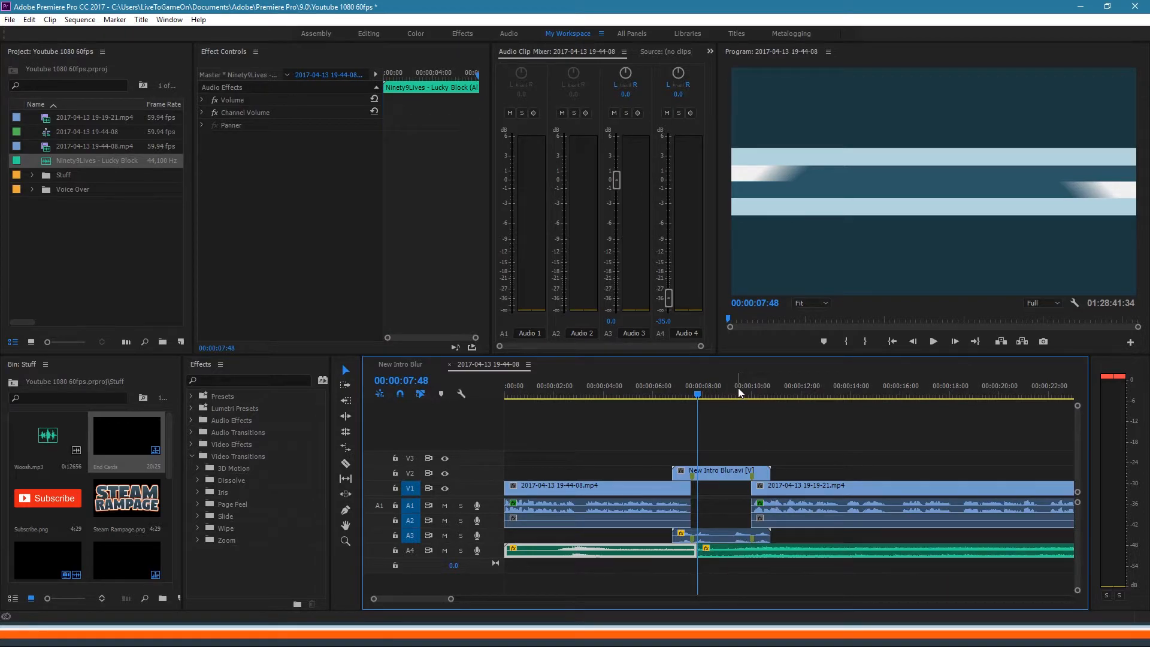
click(755, 393)
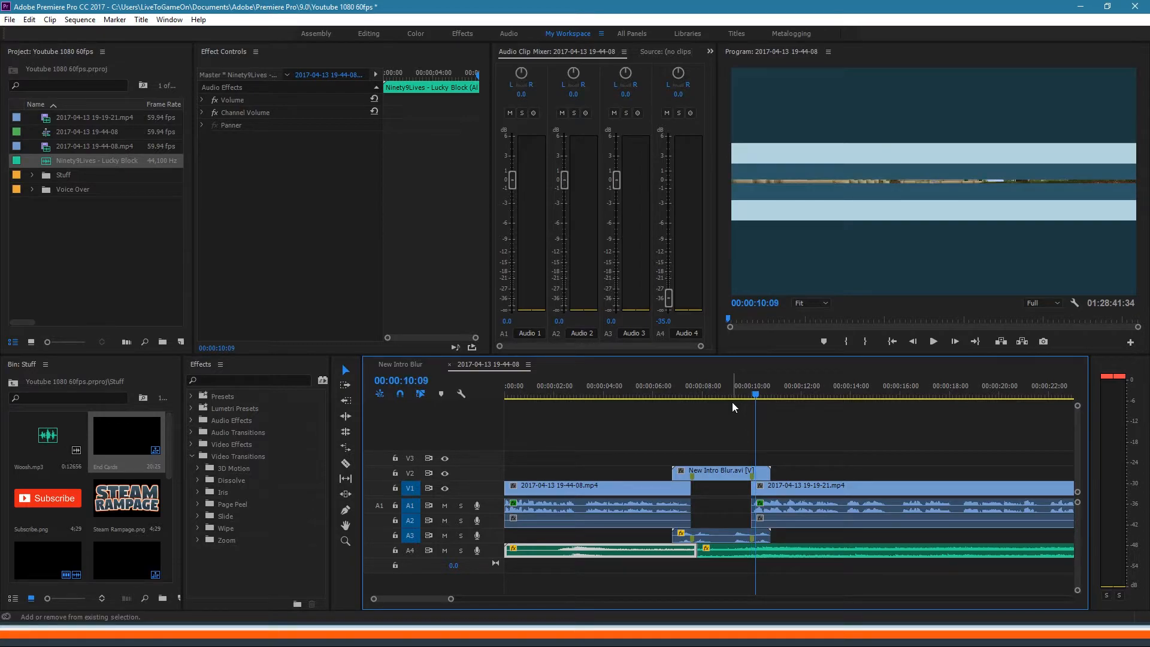
click(791, 547)
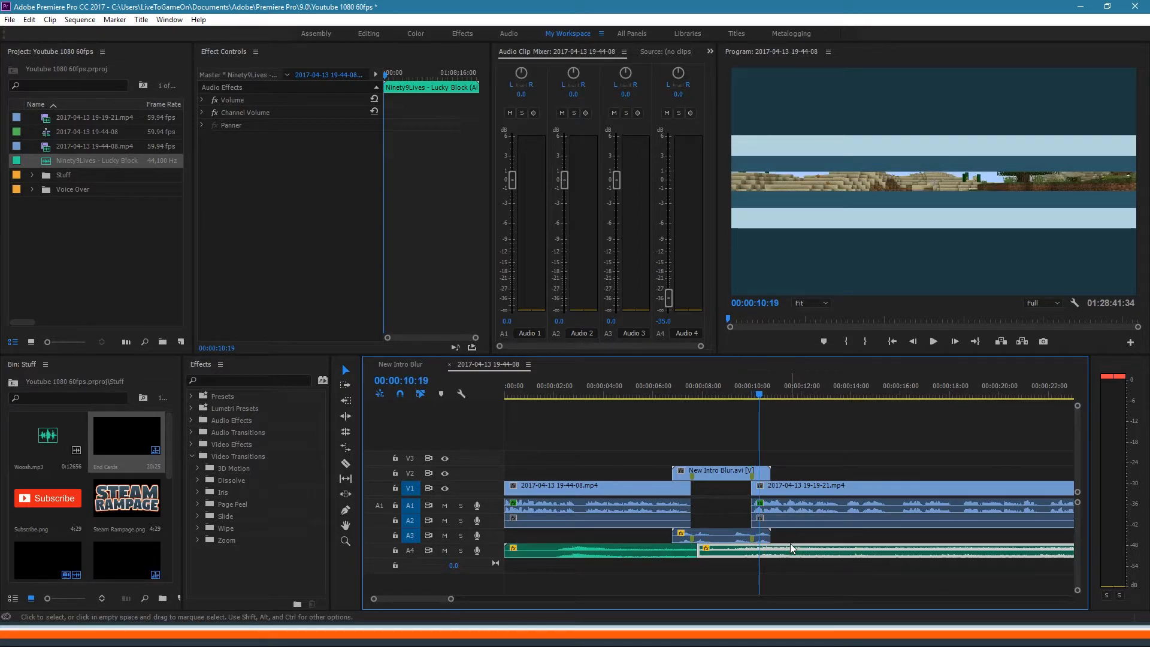
key(ctrl+k)
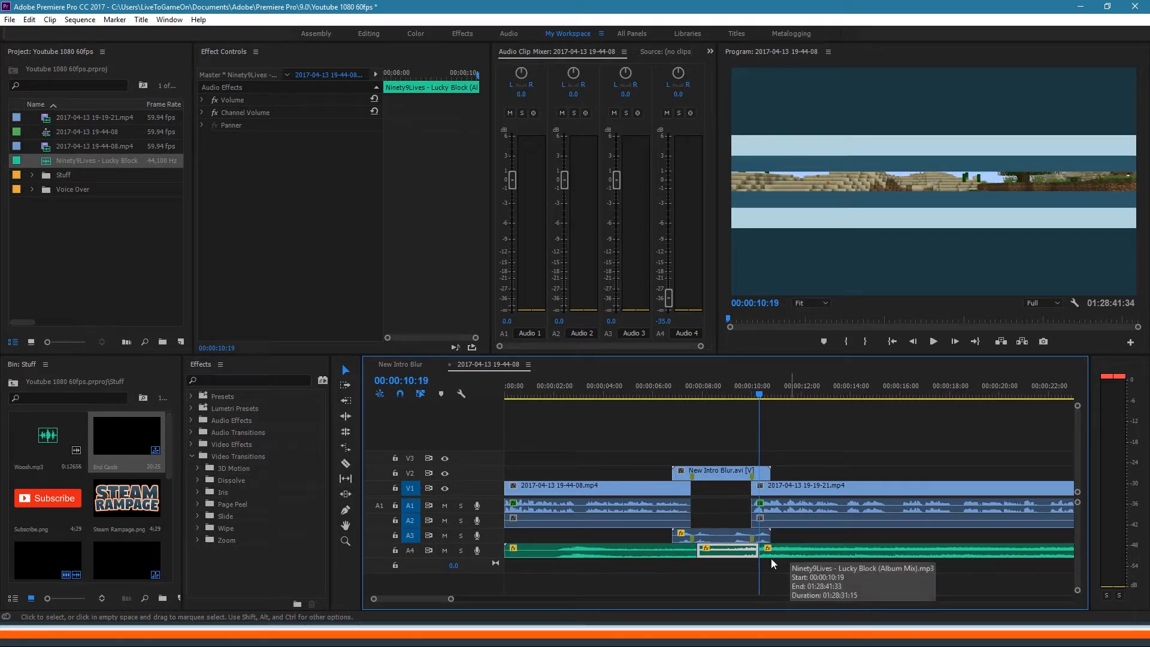
Step: Apply Default Transitions crossfades at both music cuts
right_click(696, 550)
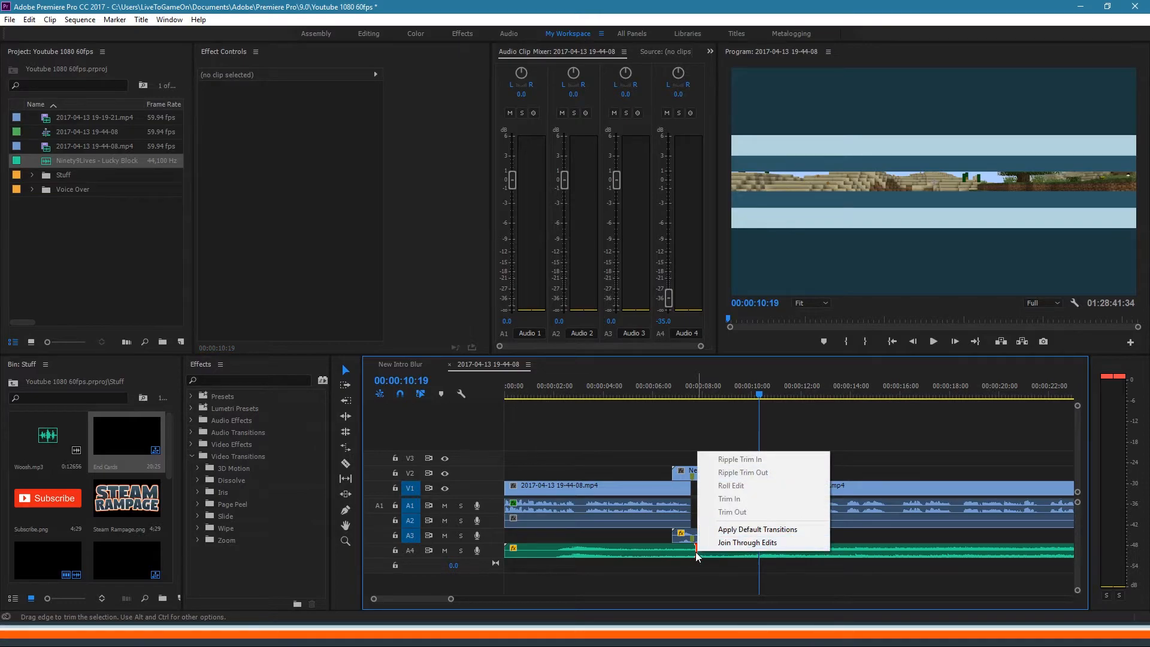
click(714, 533)
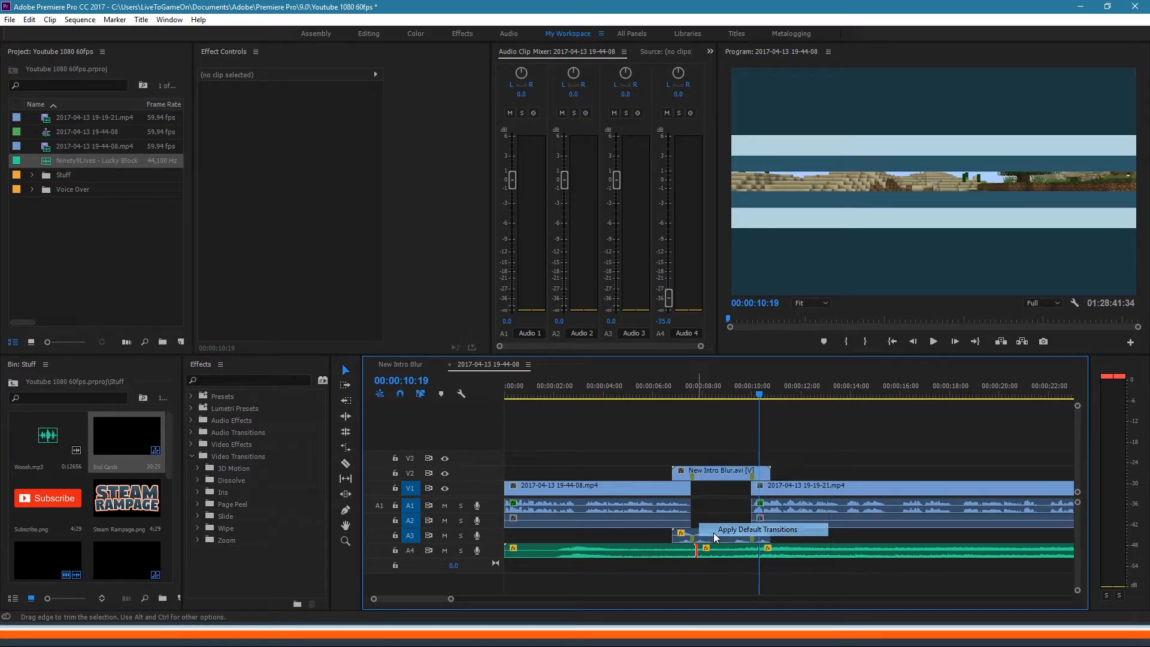
right_click(758, 551)
click(782, 528)
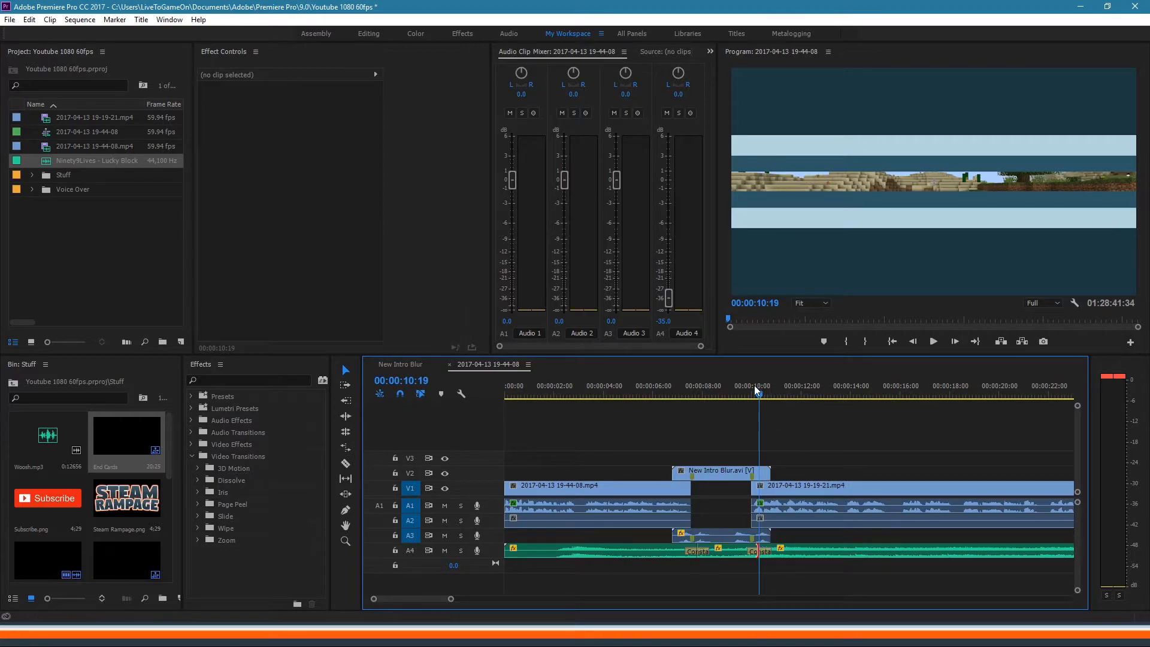
click(721, 390)
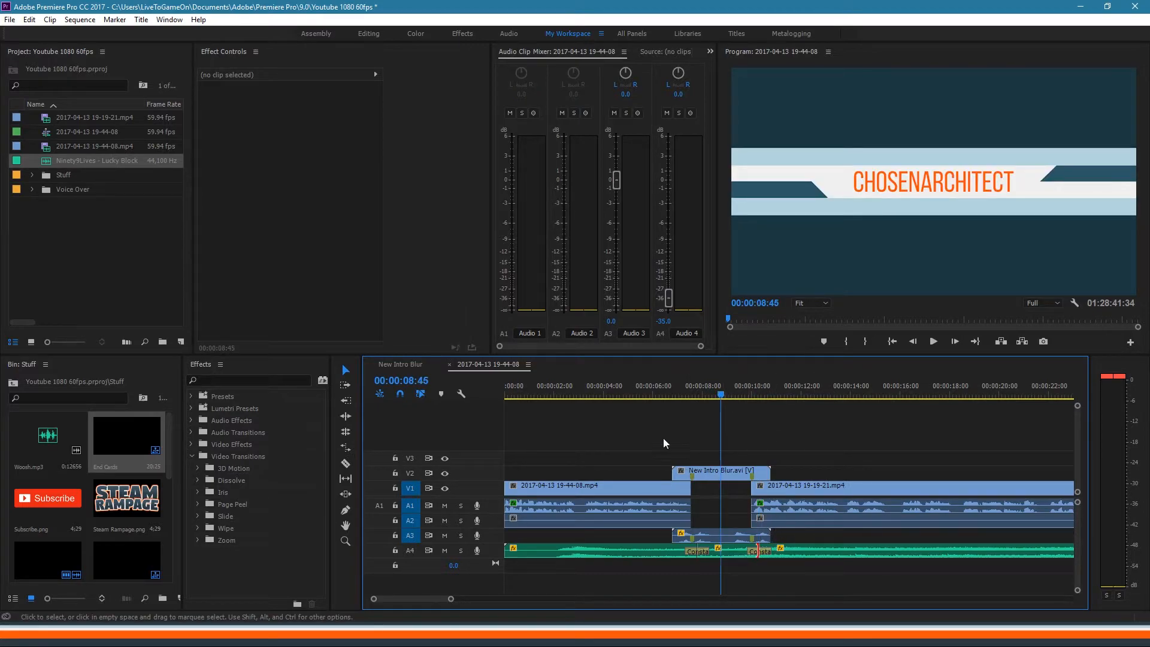
Step: Set the middle A4 music section under the intro to -12 volume
mouse_move(714, 387)
mouse_down()
mouse_move(680, 386)
mouse_move(768, 384)
mouse_move(715, 378)
mouse_move(726, 382)
mouse_move(715, 396)
mouse_move(683, 396)
mouse_move(721, 386)
mouse_up()
click(731, 552)
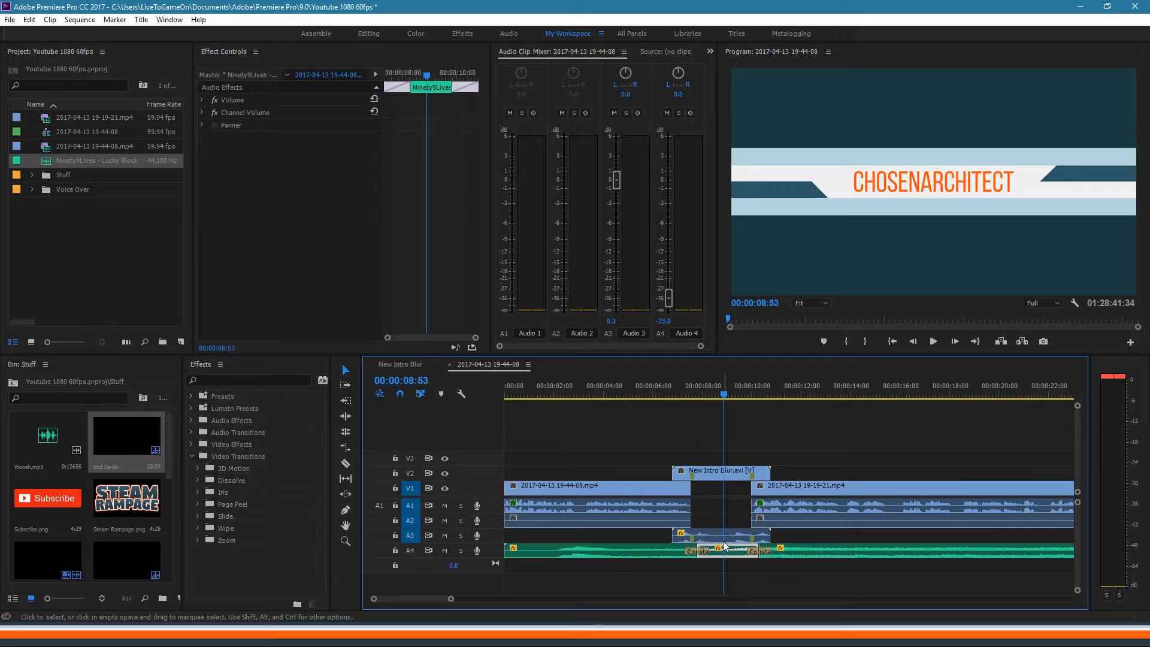
click(663, 321)
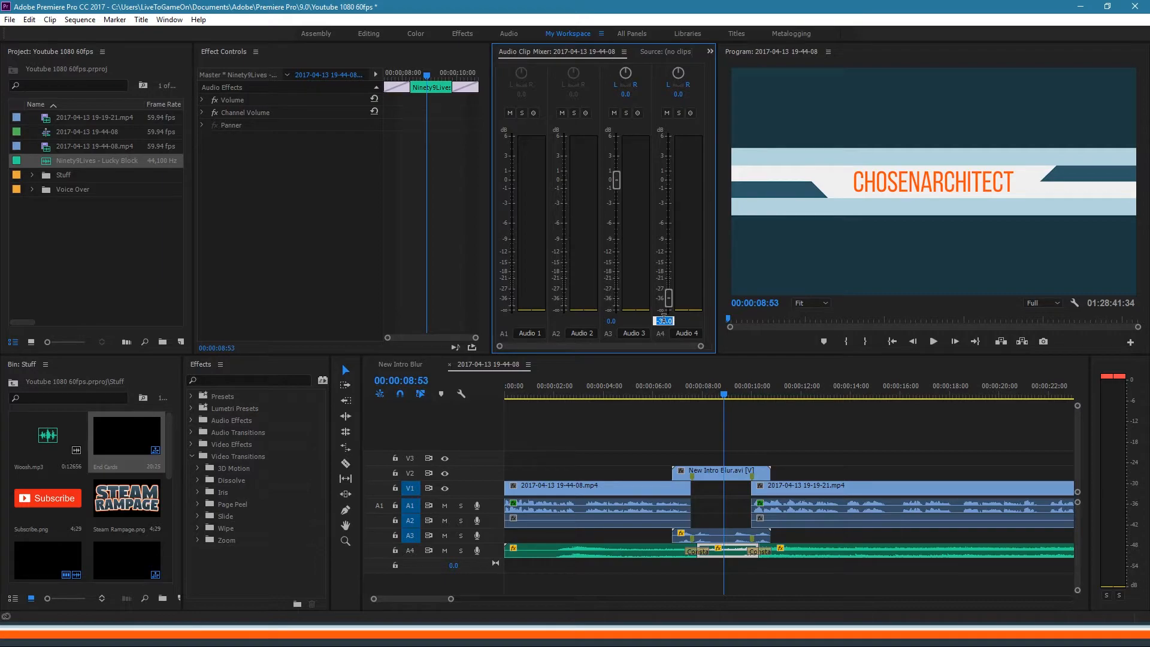
text(-12)
key(Return)
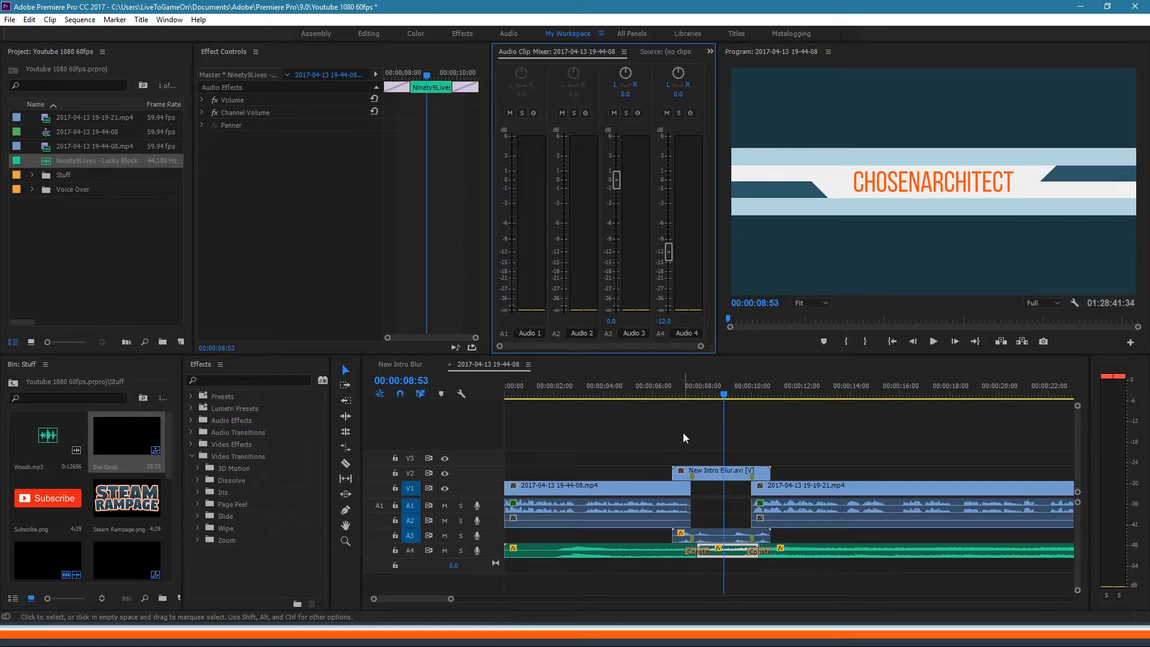
Step: Play back from just before the intro to hear the louder music
click(669, 394)
click(668, 394)
key(space)
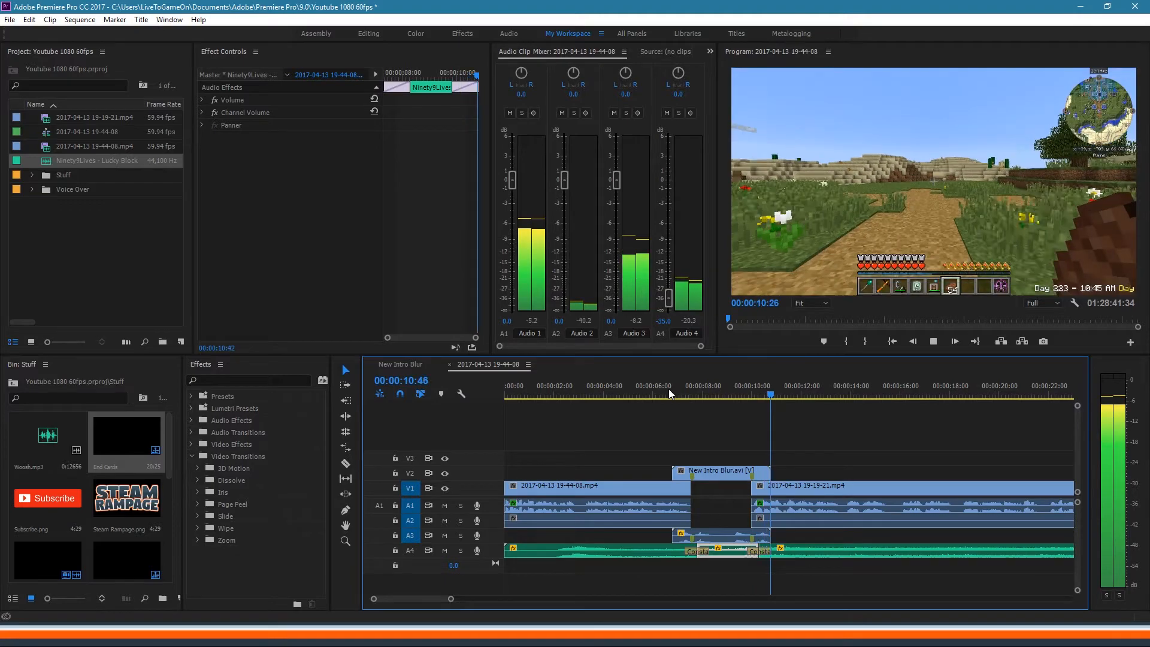
key(space)
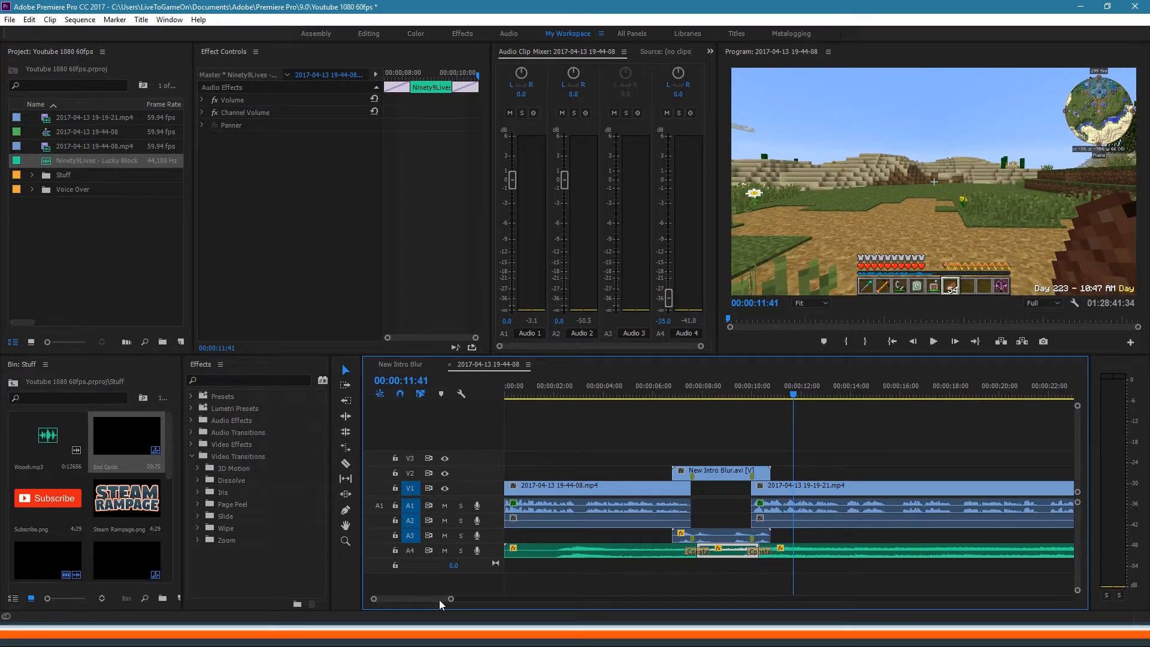
key(Down)
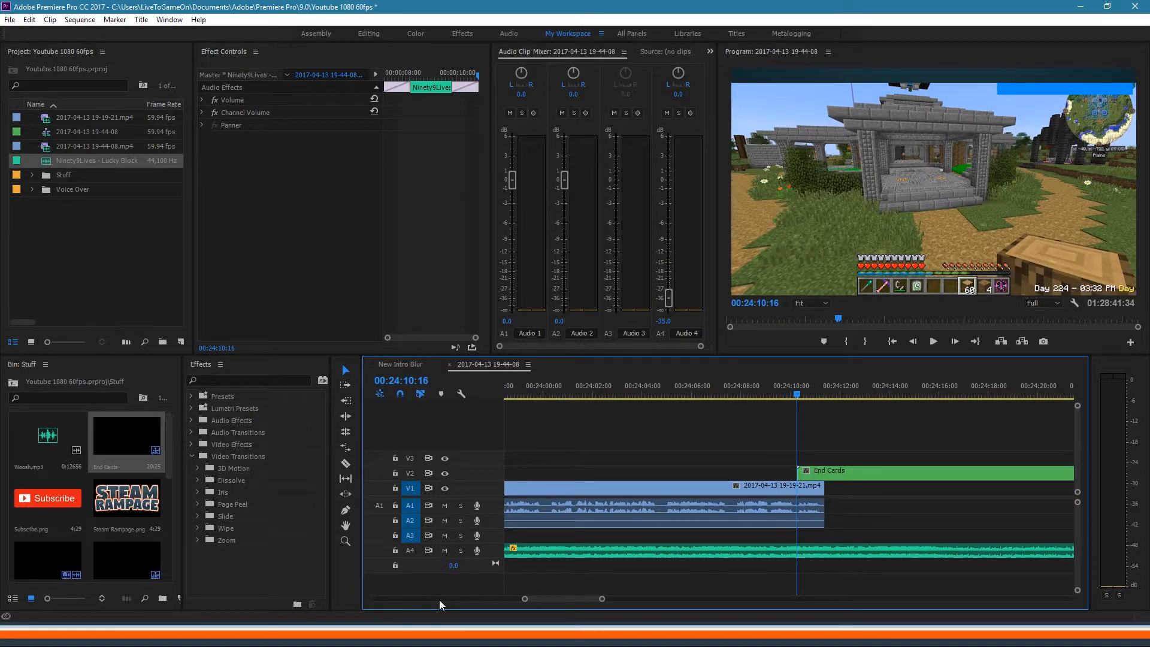
key(Up)
key(Down)
key(Up)
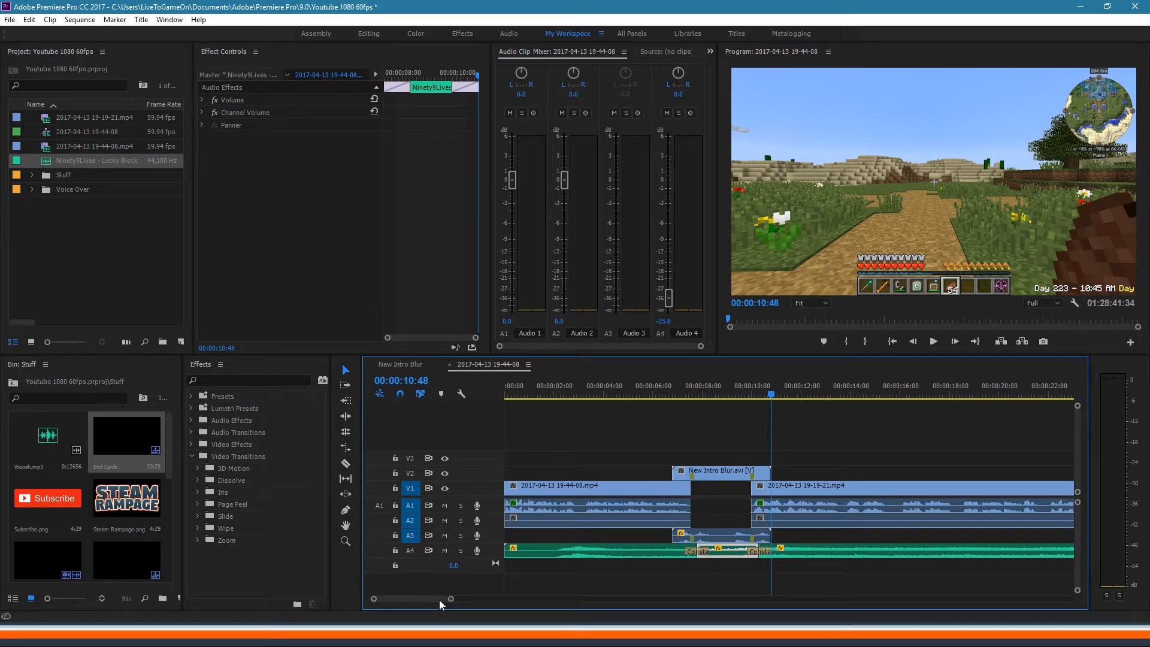
key(Up)
key(Up)
key(Down)
key(Down)
key(Down)
key(Up)
key(Down)
key(Down)
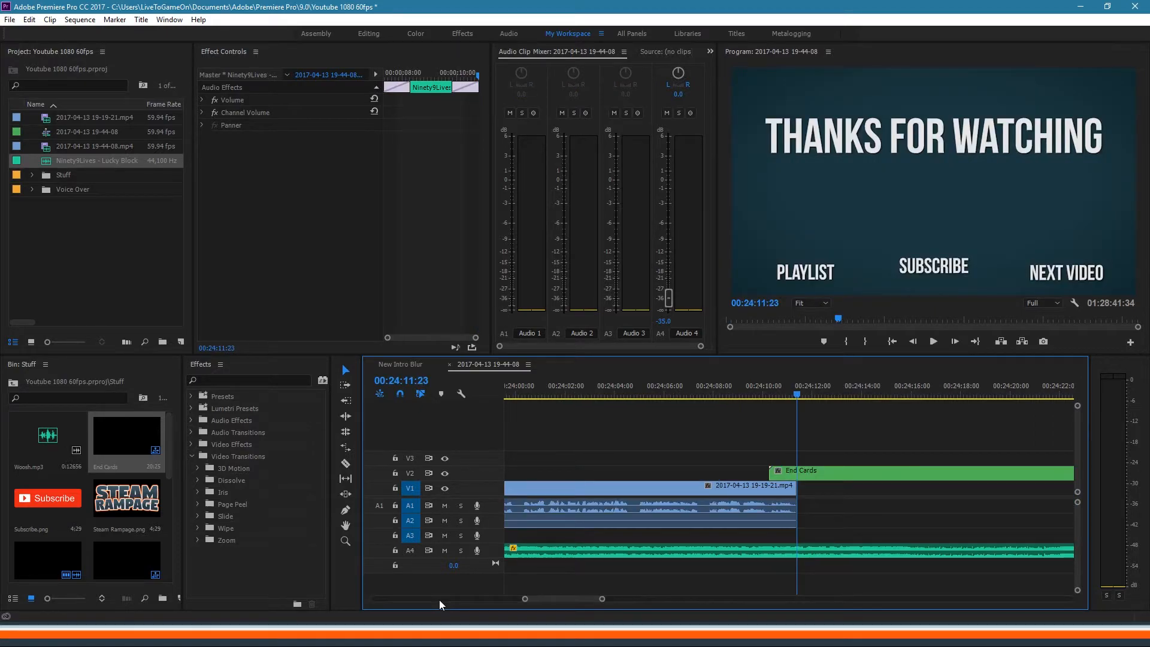
key(Up)
key(Down)
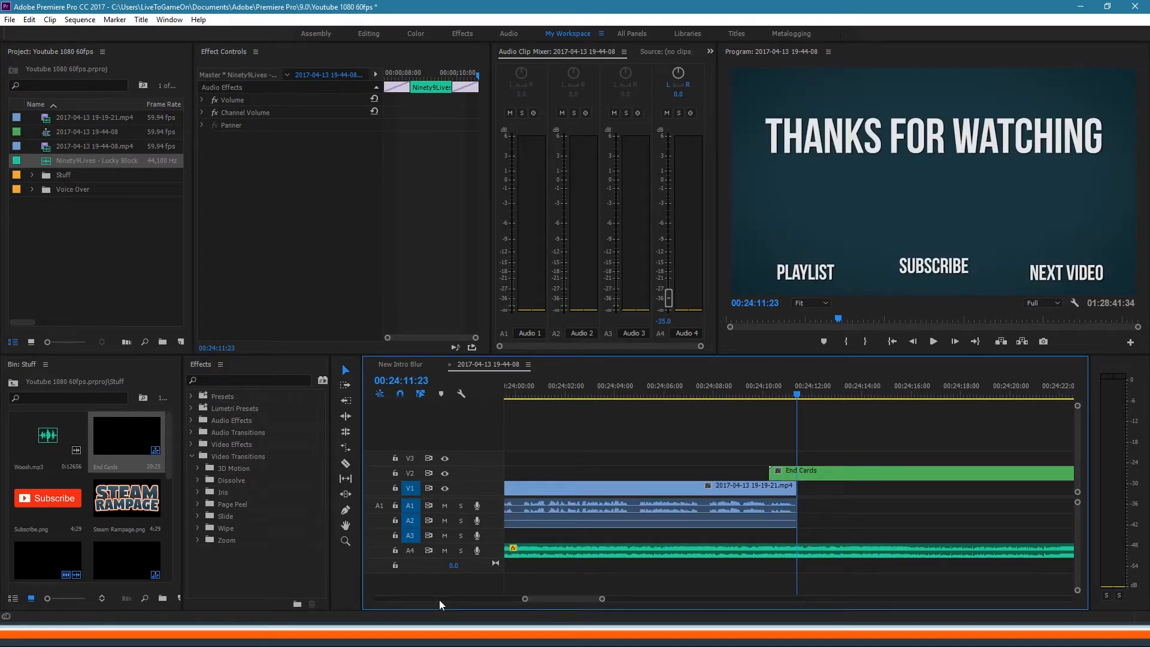
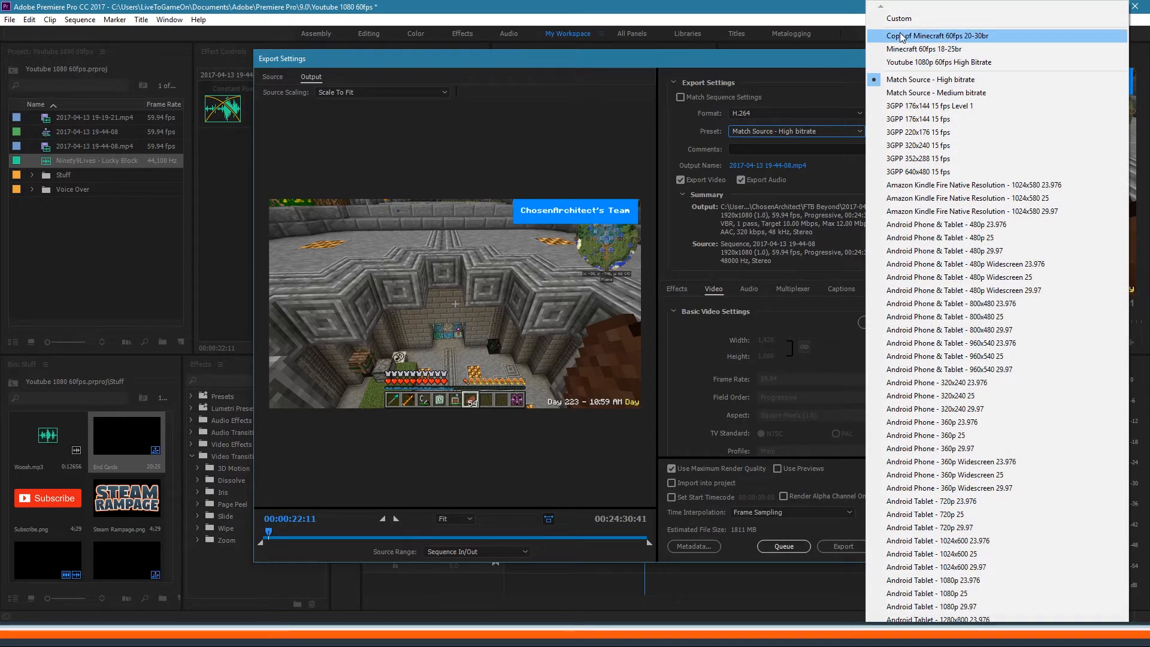
Step: Apply the 'Copy of Minecraft 60fps 20-30br' preset and review its VBR 2-pass 20/30 Mbps bitrate settings
click(905, 36)
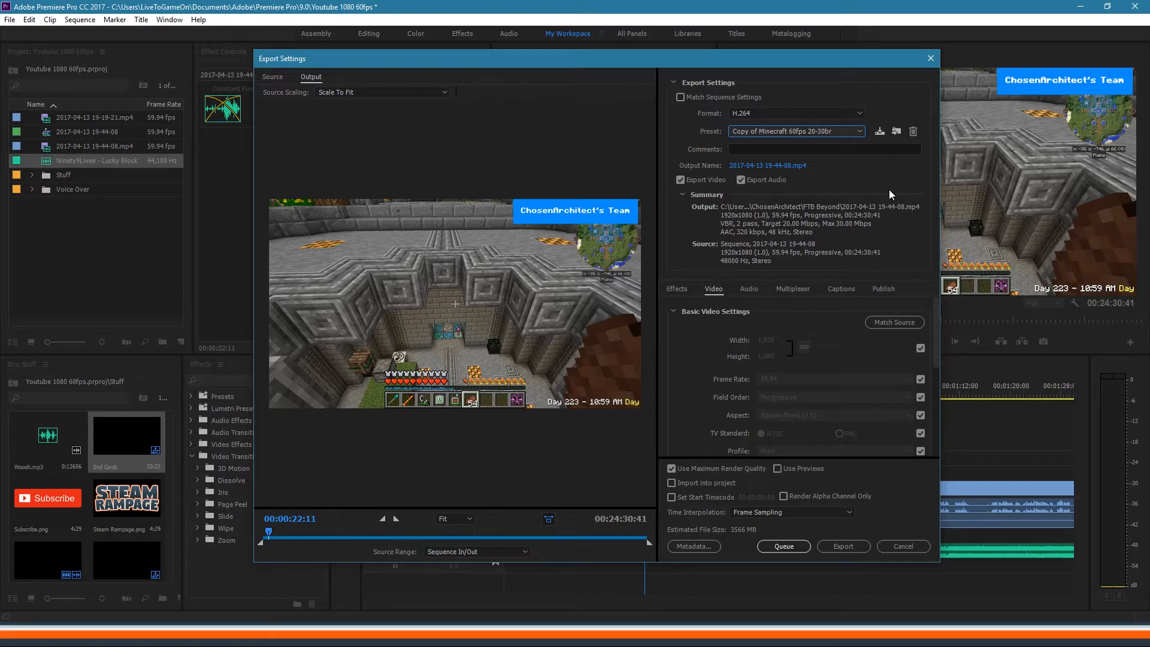
drag(936, 321, 939, 408)
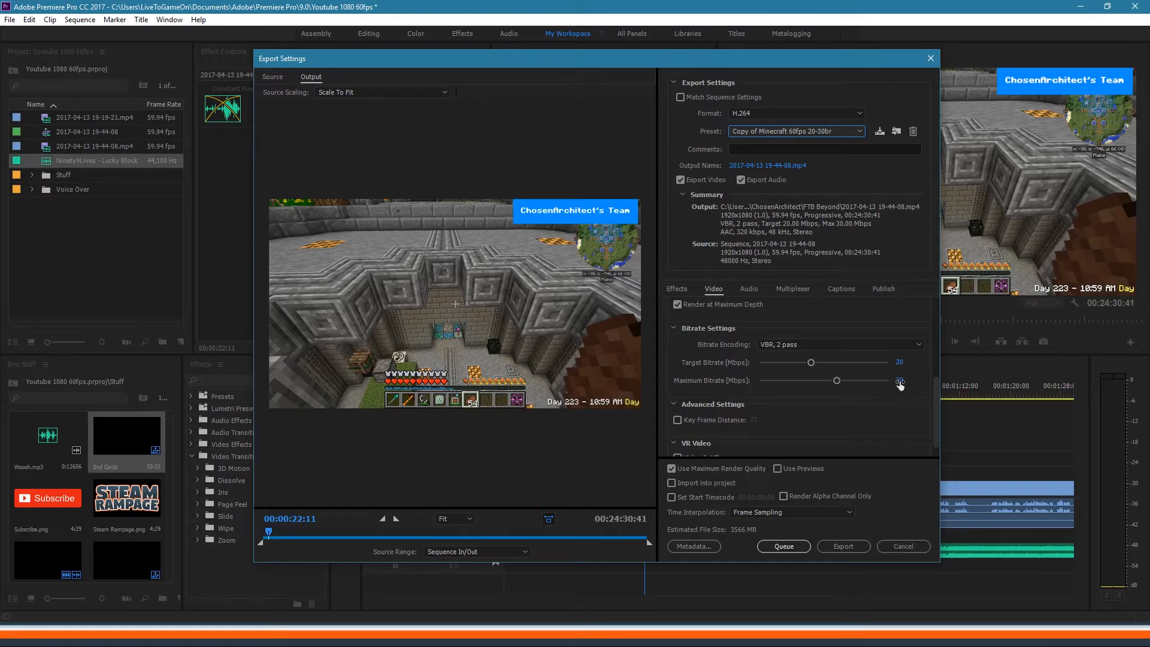
mouse_move(937, 384)
mouse_down()
mouse_move(936, 312)
mouse_move(925, 380)
mouse_up()
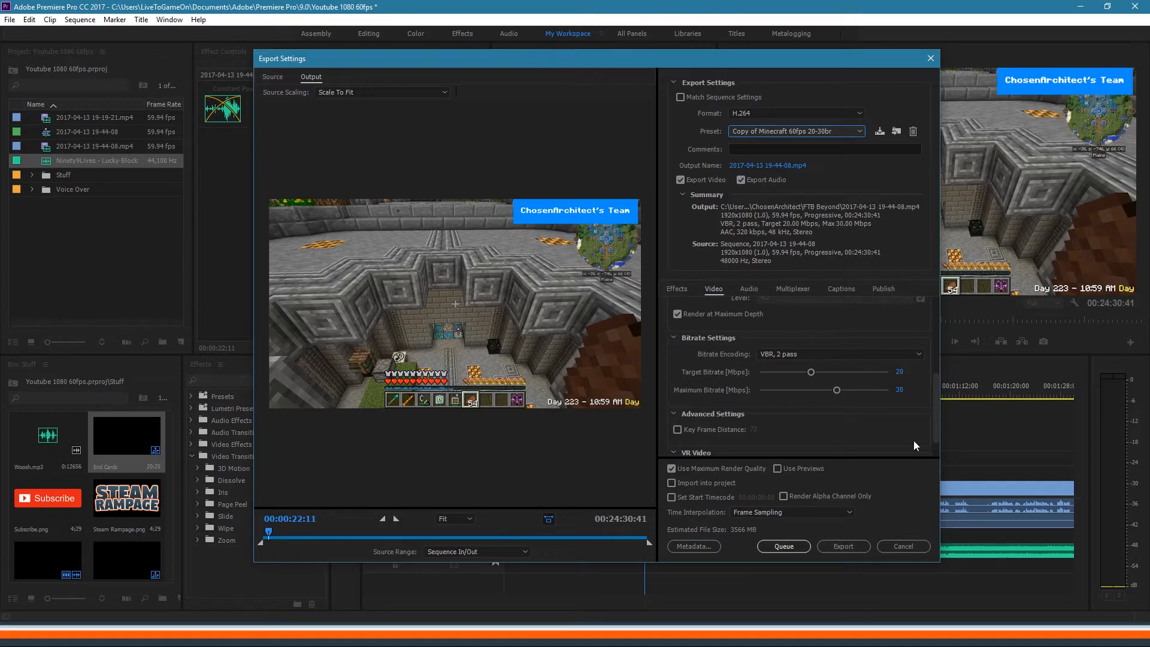
drag(936, 412, 936, 382)
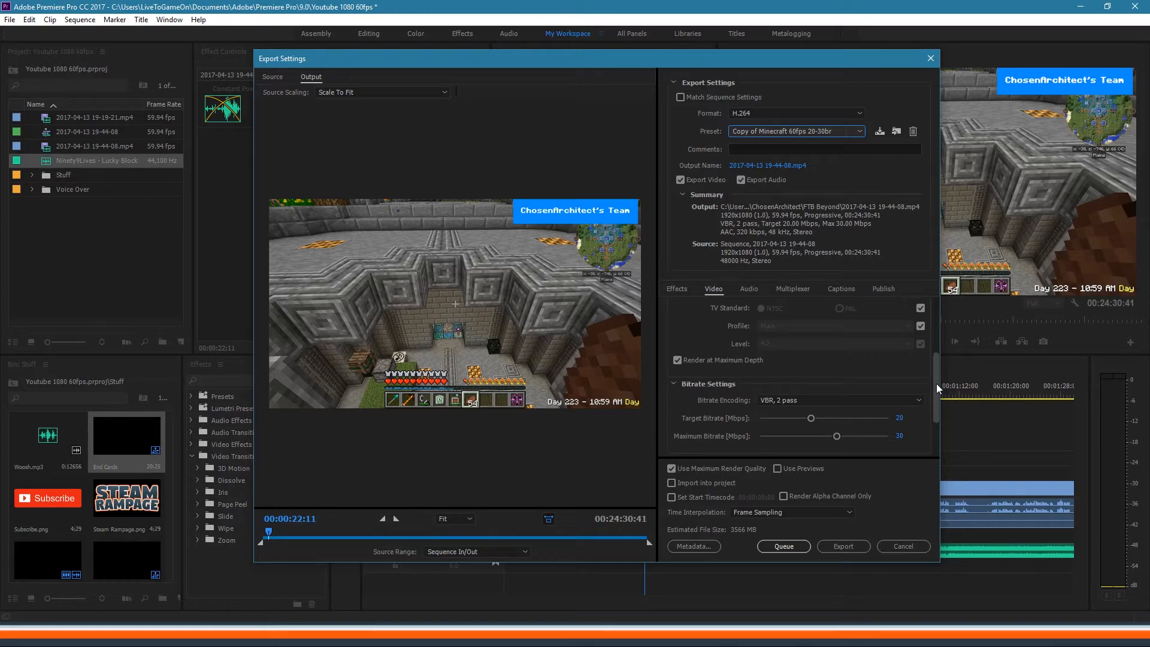
drag(936, 384, 937, 411)
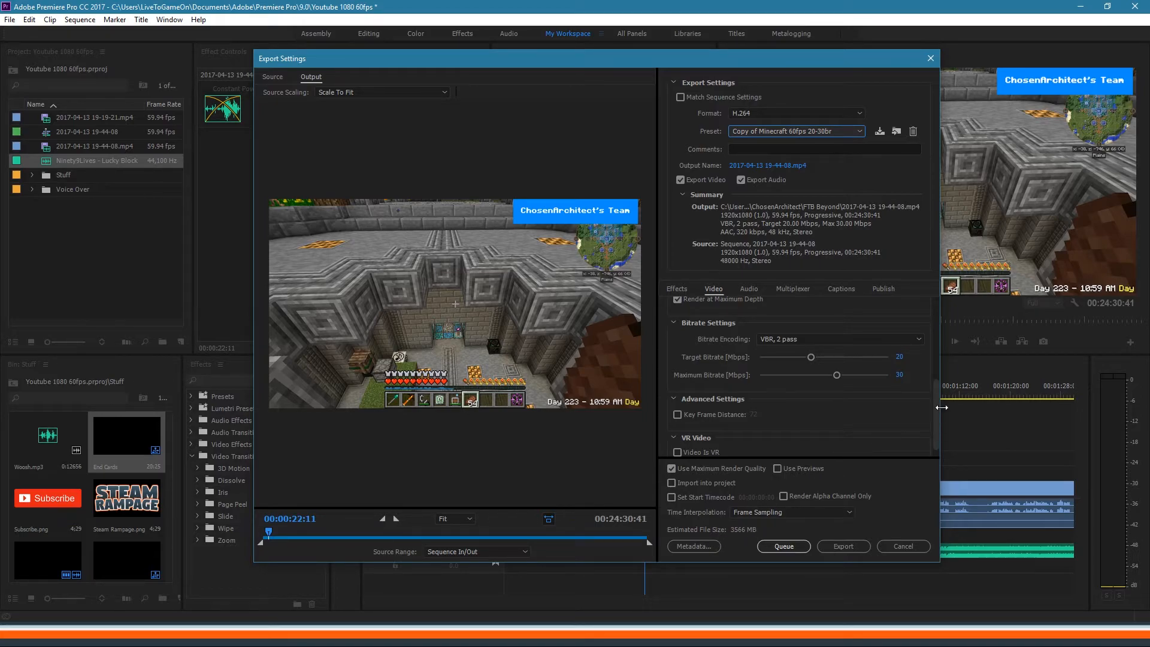
drag(937, 410, 940, 328)
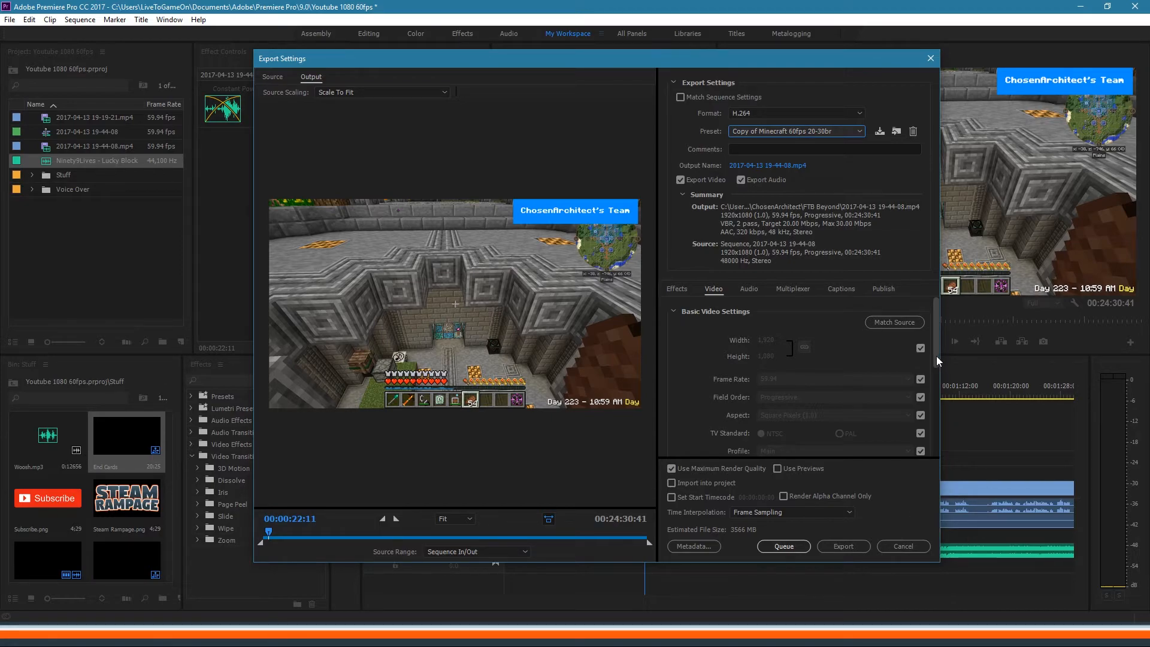
drag(937, 356, 879, 346)
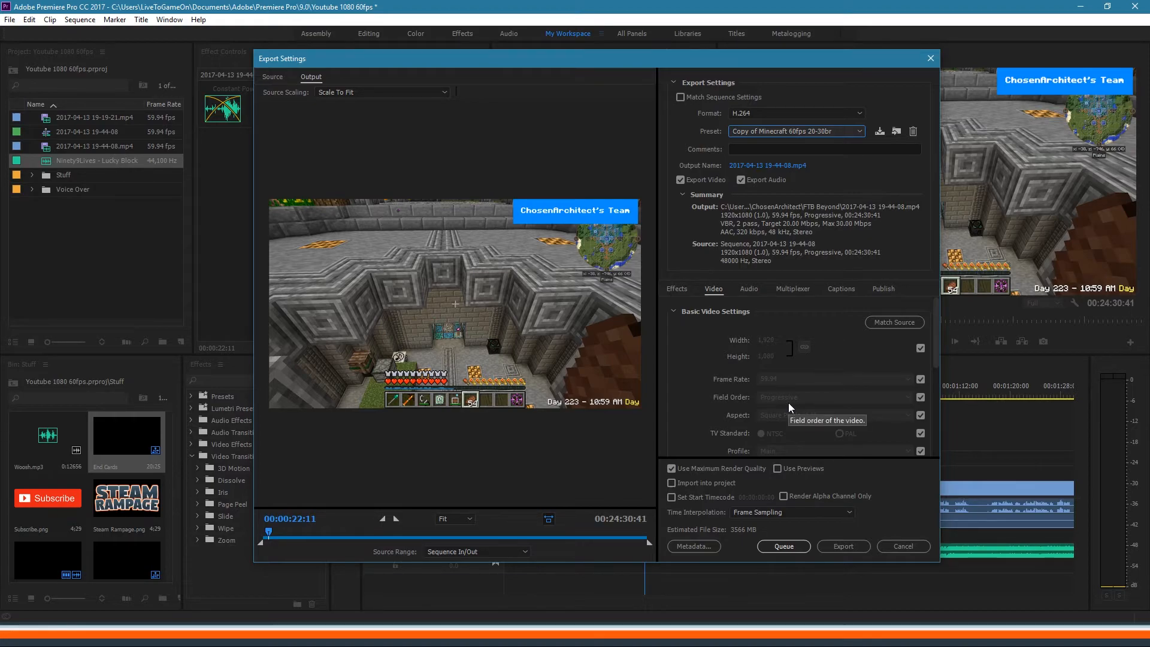
scroll(789, 402, down, 1)
scroll(795, 396, up, 1)
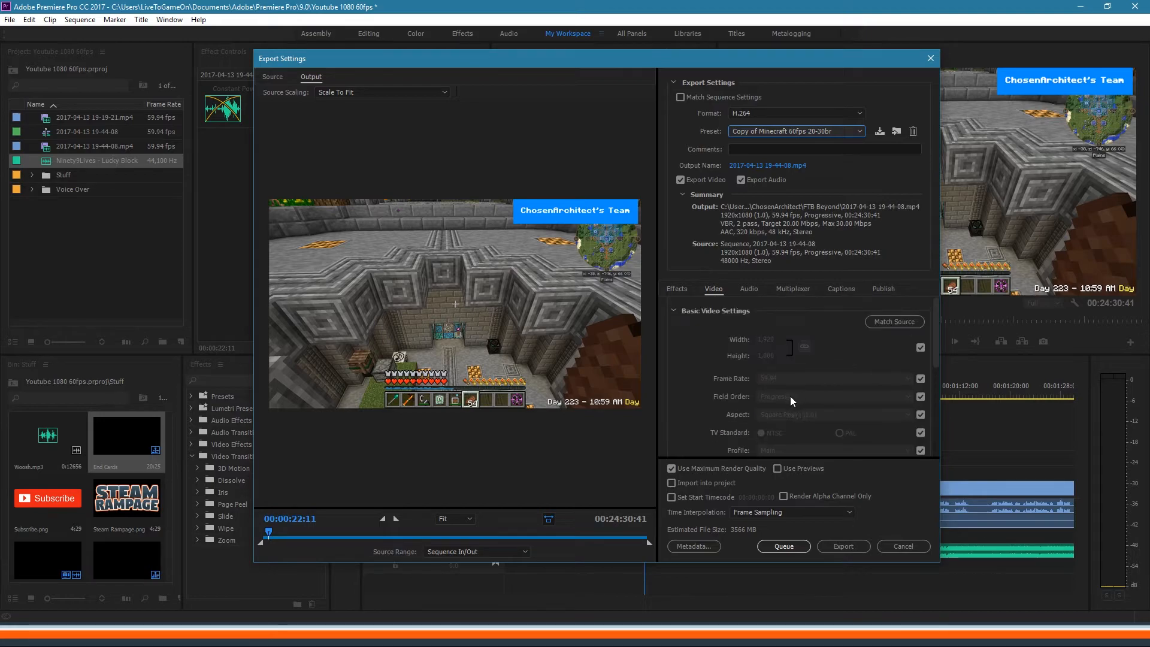
Step: Keep the frame rate locked to the source and set VBR 2-pass bitrate to 20 Mbps target, 30 Mbps maximum
click(920, 379)
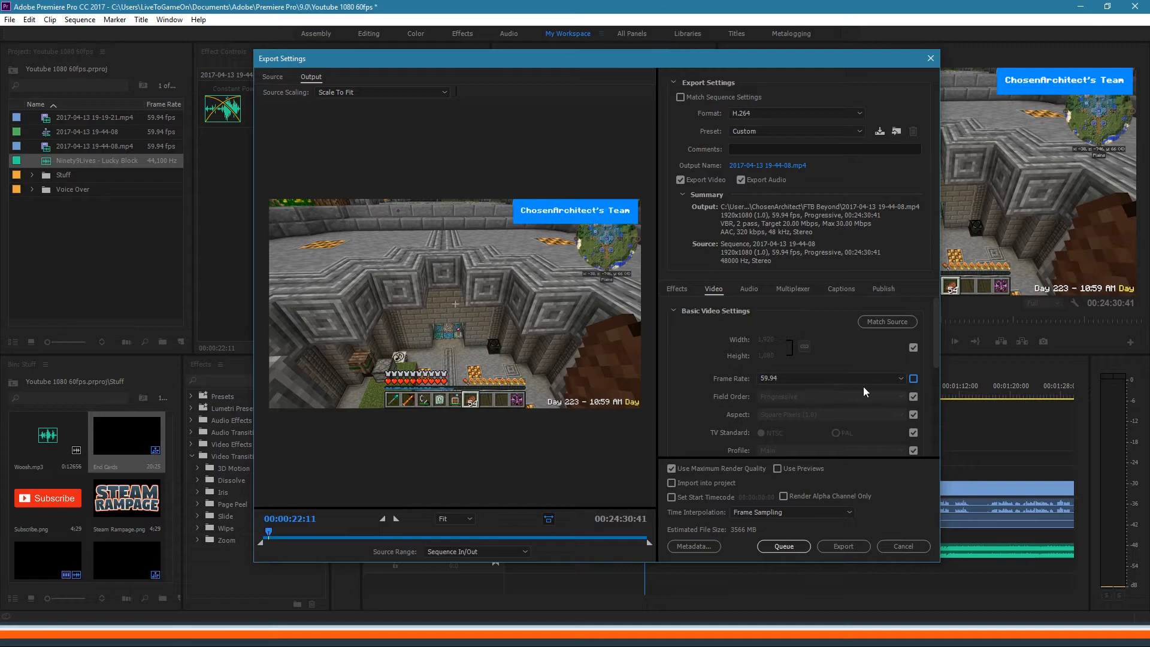
click(914, 379)
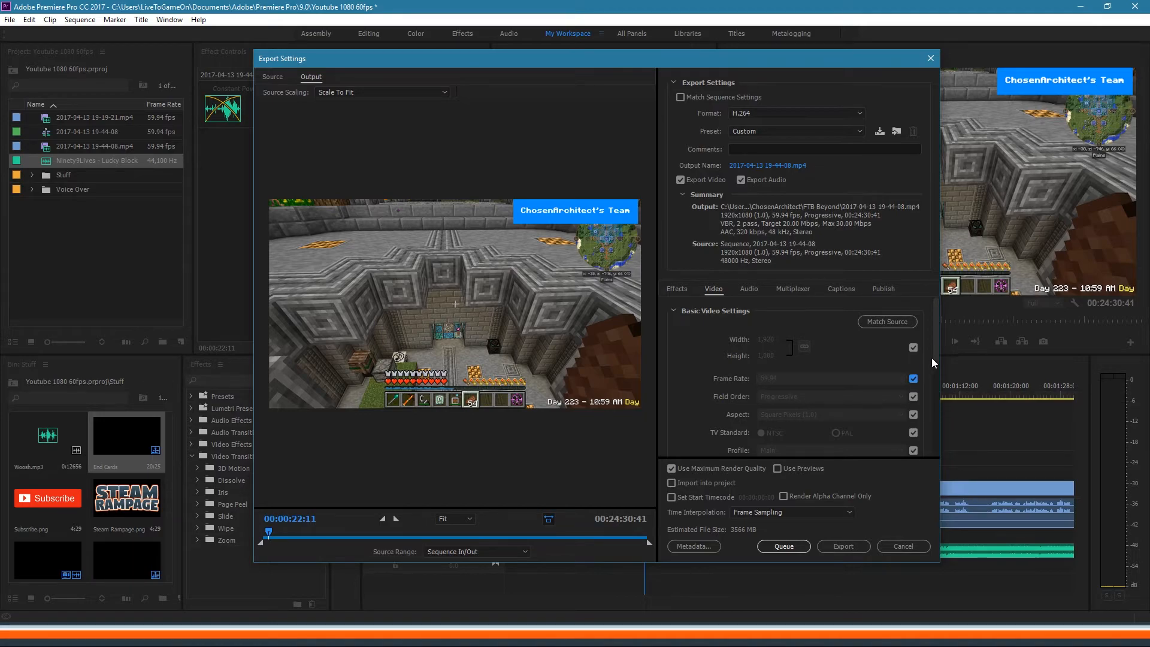
drag(938, 344, 931, 374)
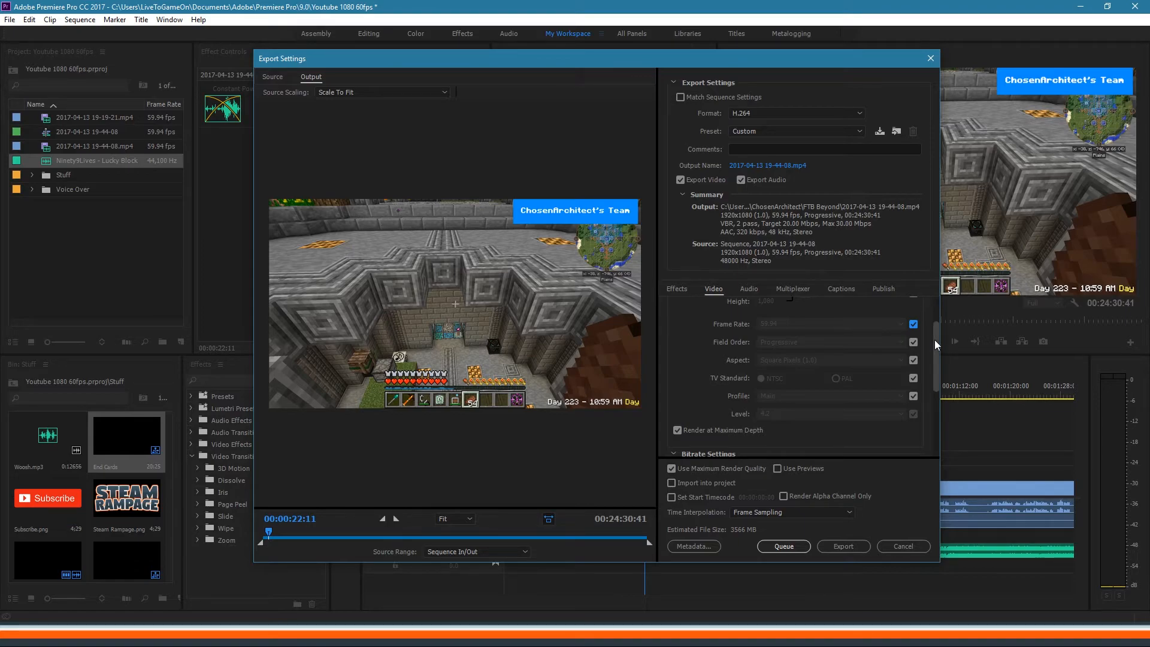
mouse_move(935, 343)
mouse_down()
mouse_move(940, 312)
mouse_move(932, 351)
mouse_up()
drag(937, 358, 942, 331)
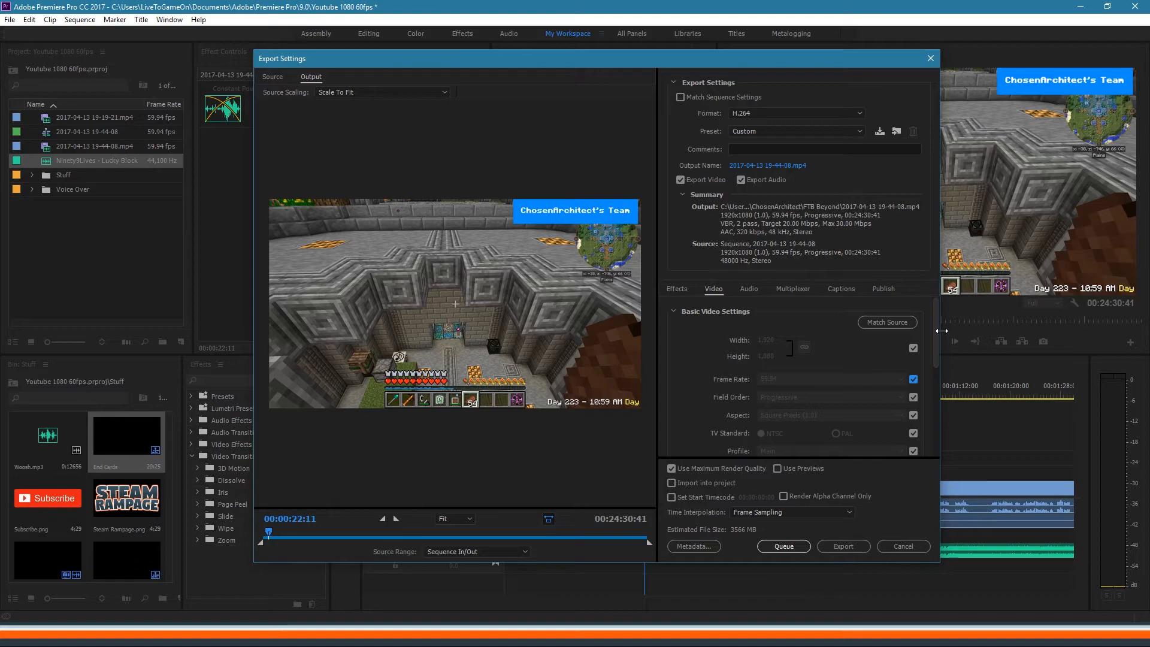
drag(935, 332, 934, 411)
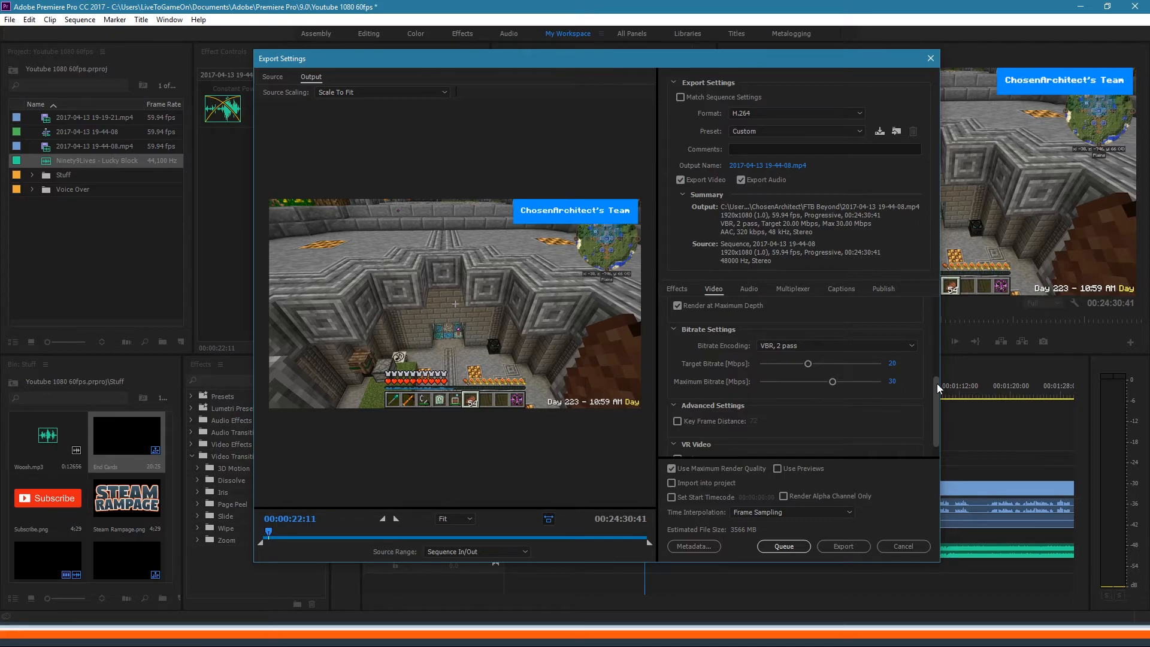
scroll(937, 383, down, 2)
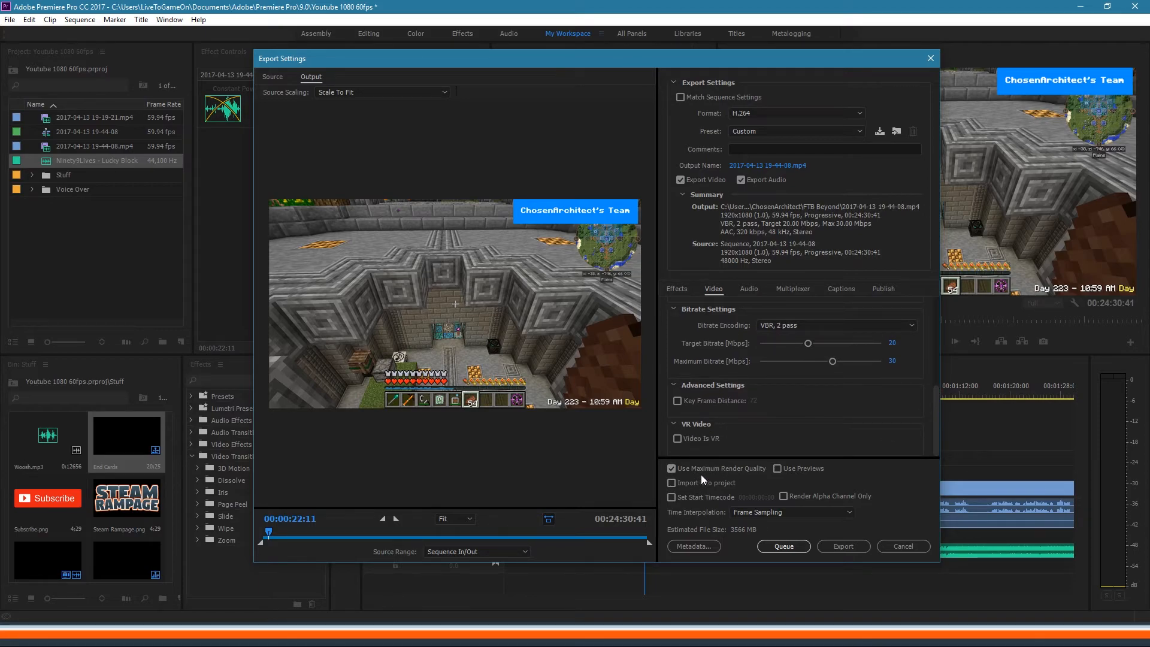
Step: Save the output as 'Wireless Transmitter-FTB Beyond-Episode 38.mp4', adapted from the Episode 37 file name
click(796, 165)
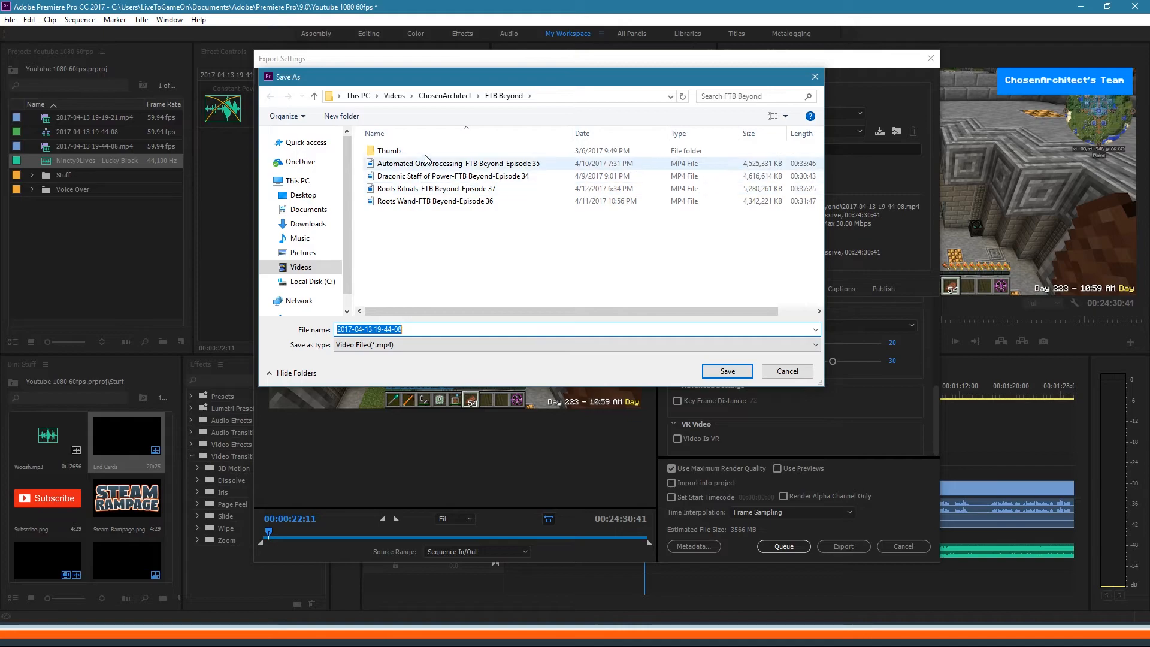
click(418, 189)
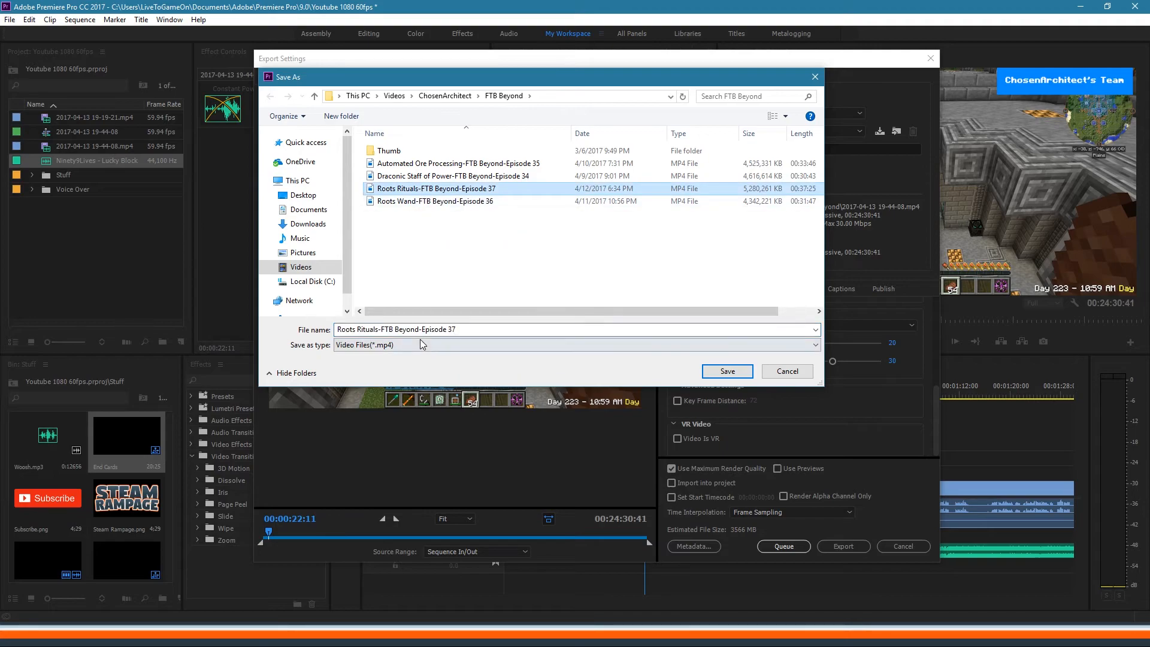
click(380, 331)
click(378, 332)
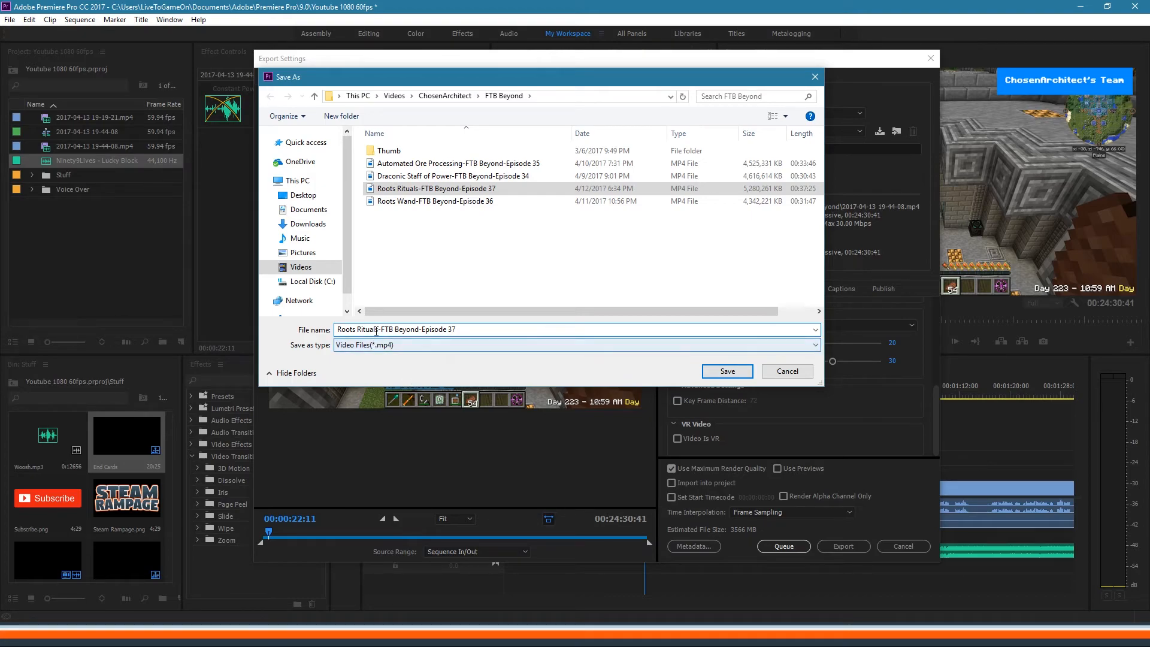
drag(378, 328, 337, 329)
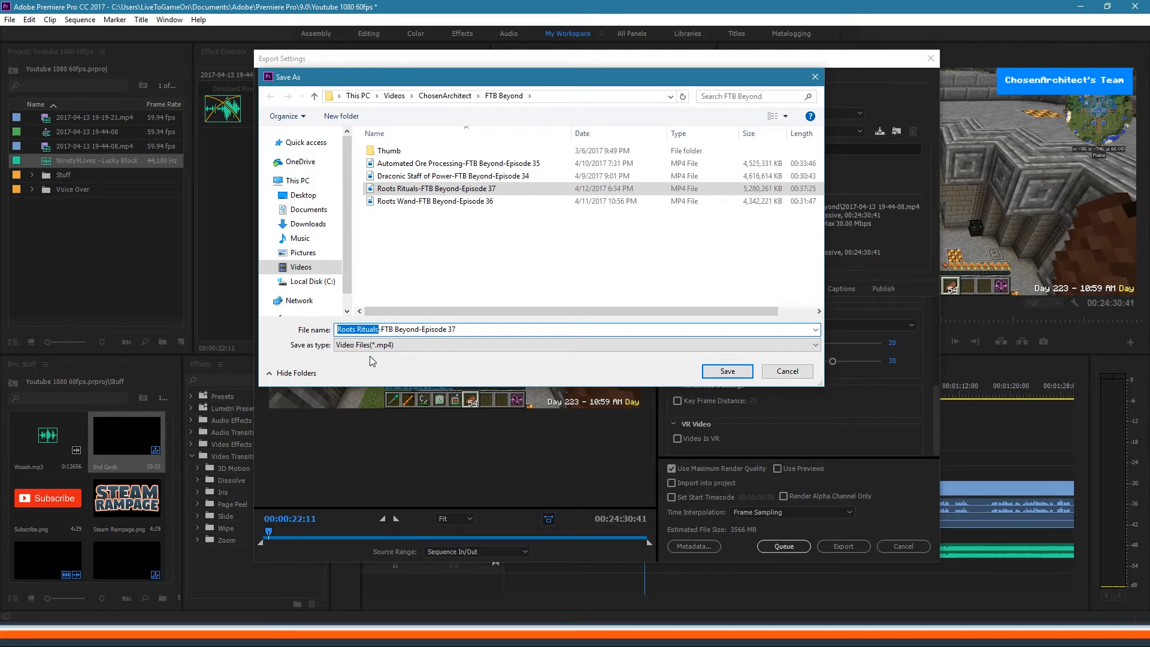
key(BackSpace)
text(Wireless Transmitter)
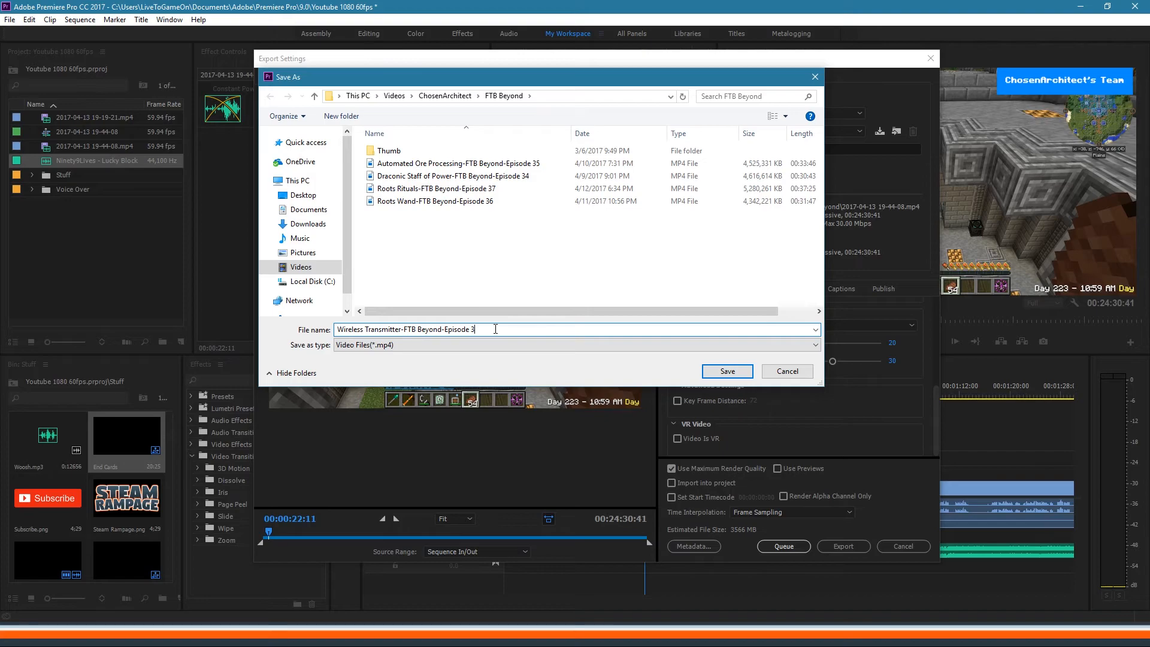
text(8)
click(728, 372)
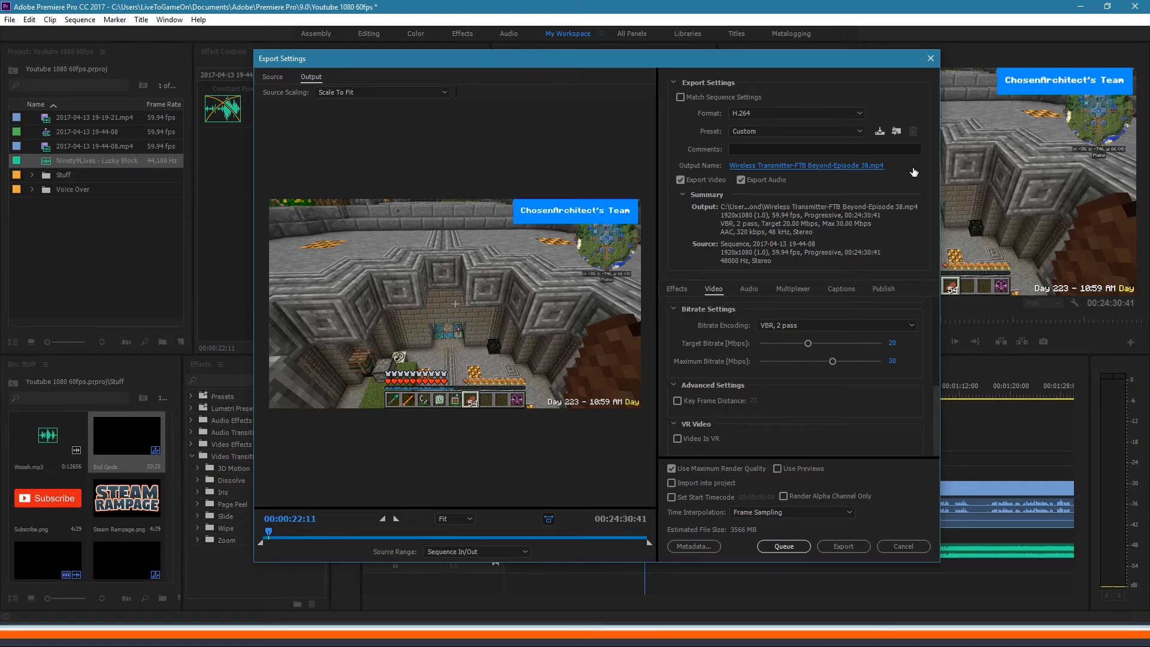
Step: Queue the export to Media Encoder and reset the workspace to its saved layout
click(781, 546)
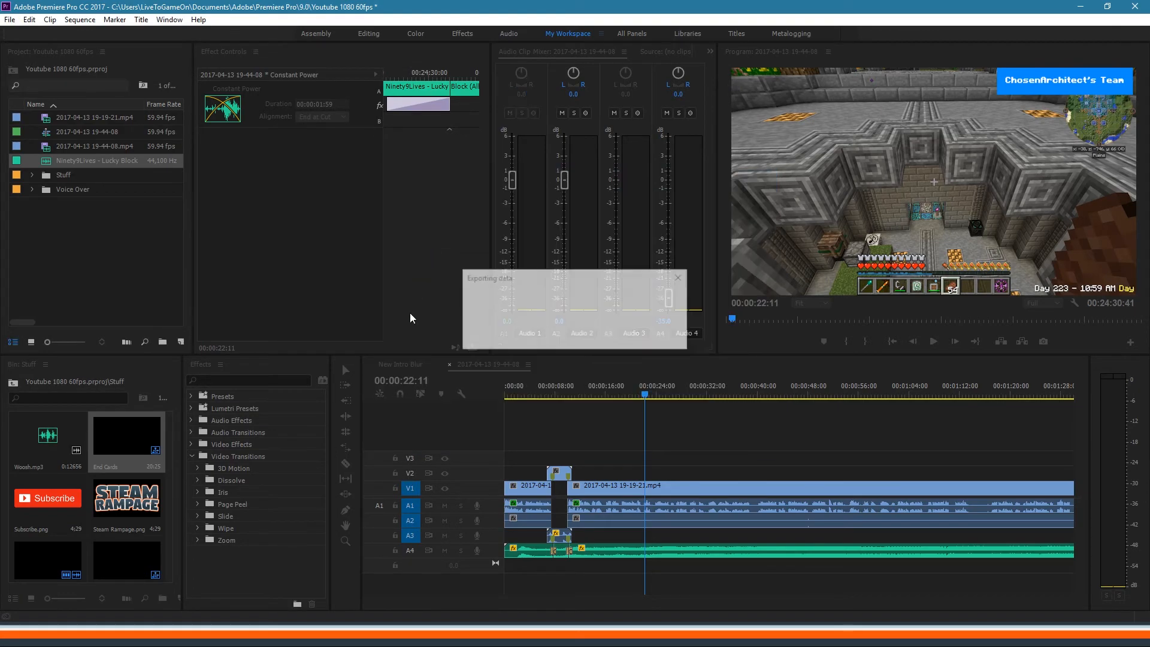
click(501, 364)
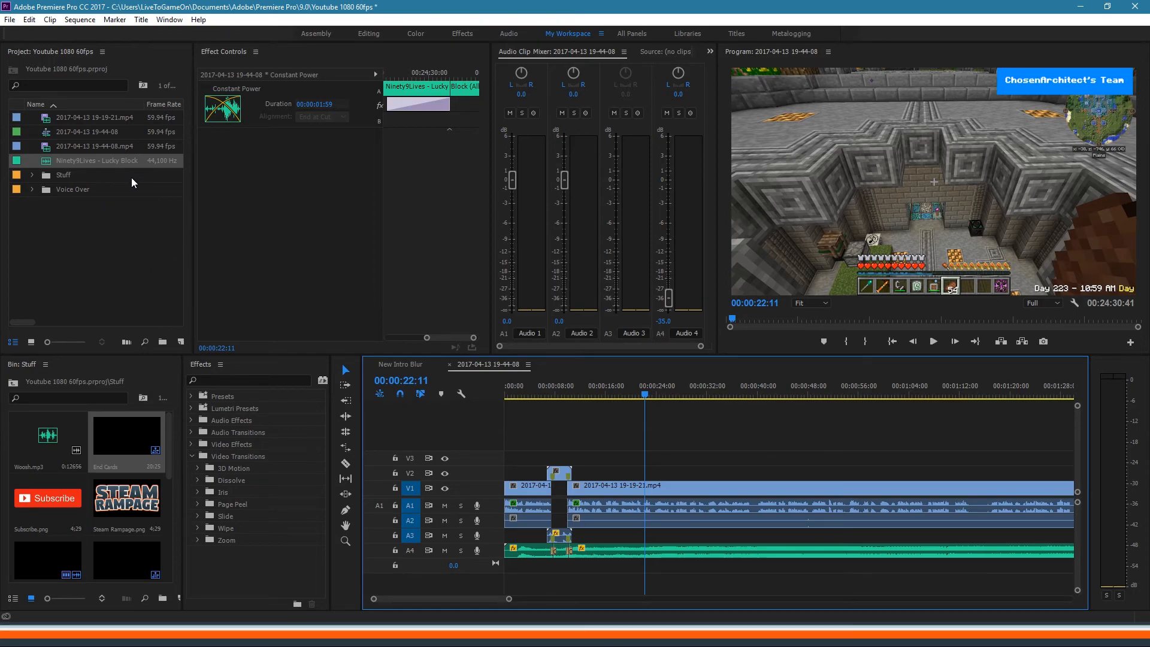
click(603, 34)
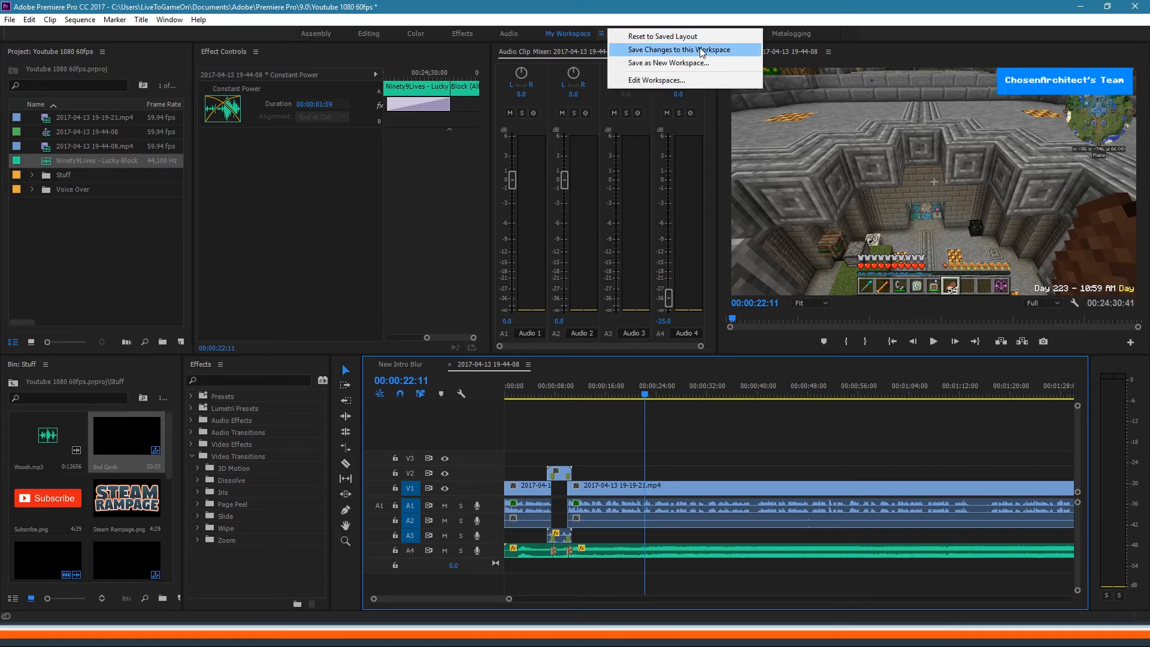
click(651, 36)
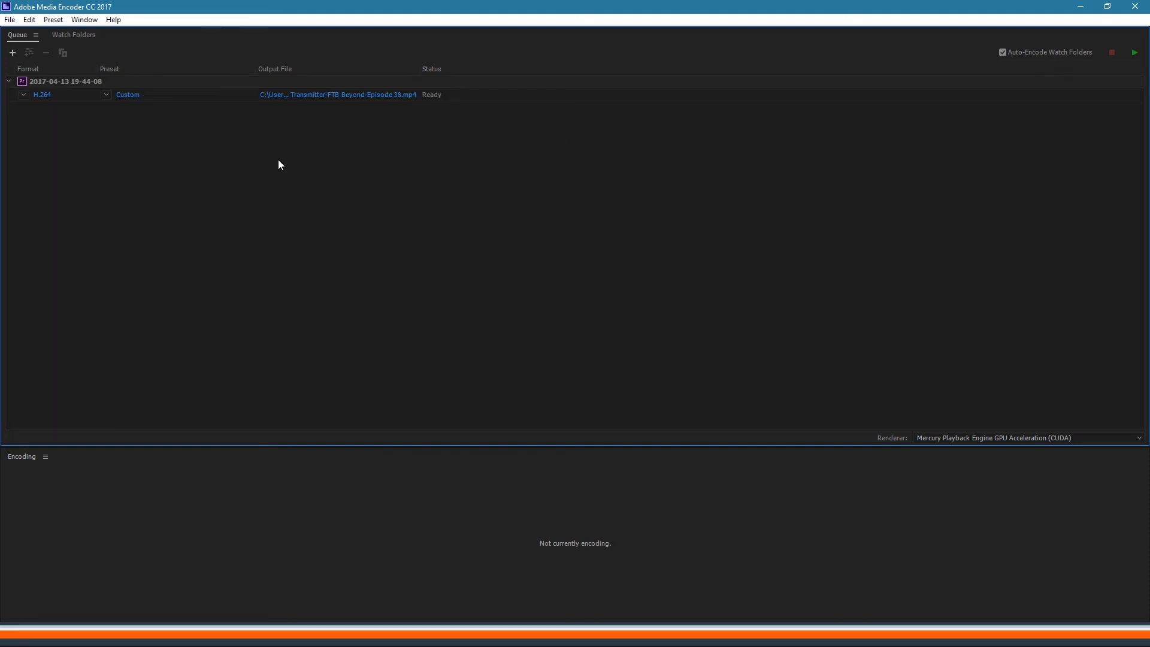
Step: Start the Media Encoder queue to encode the Episode 38 H.264 job
mouse_move(45, 84)
click(1134, 55)
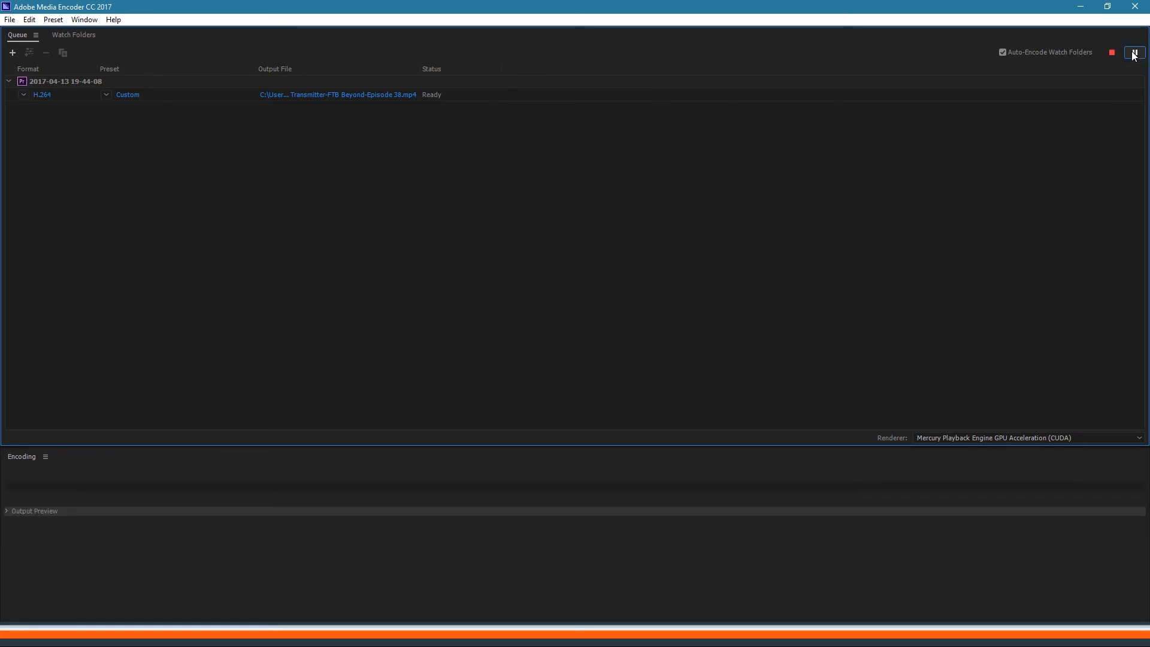